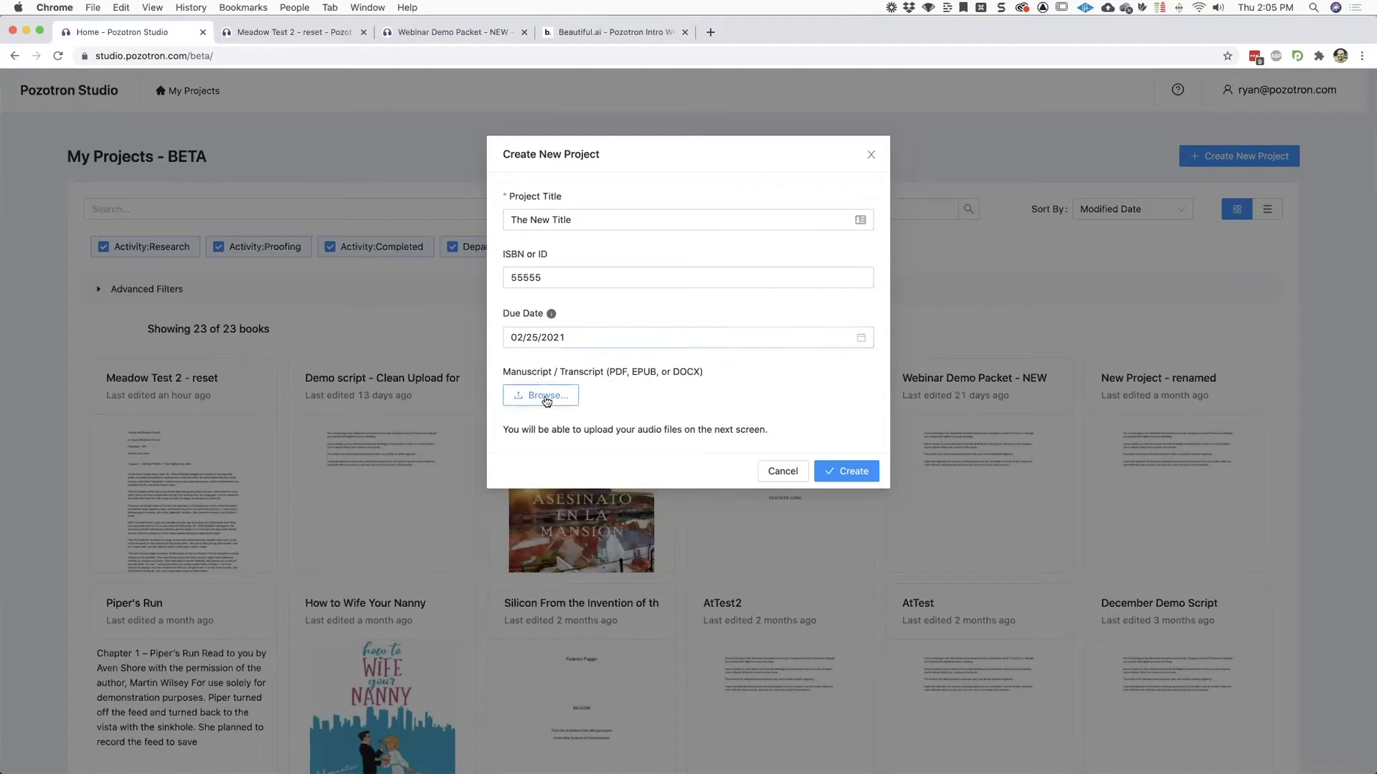
Attach "1 - Credits - Among the Meadow People.pdf" as the manuscript and create the project The New Title.
left_click(546, 399)
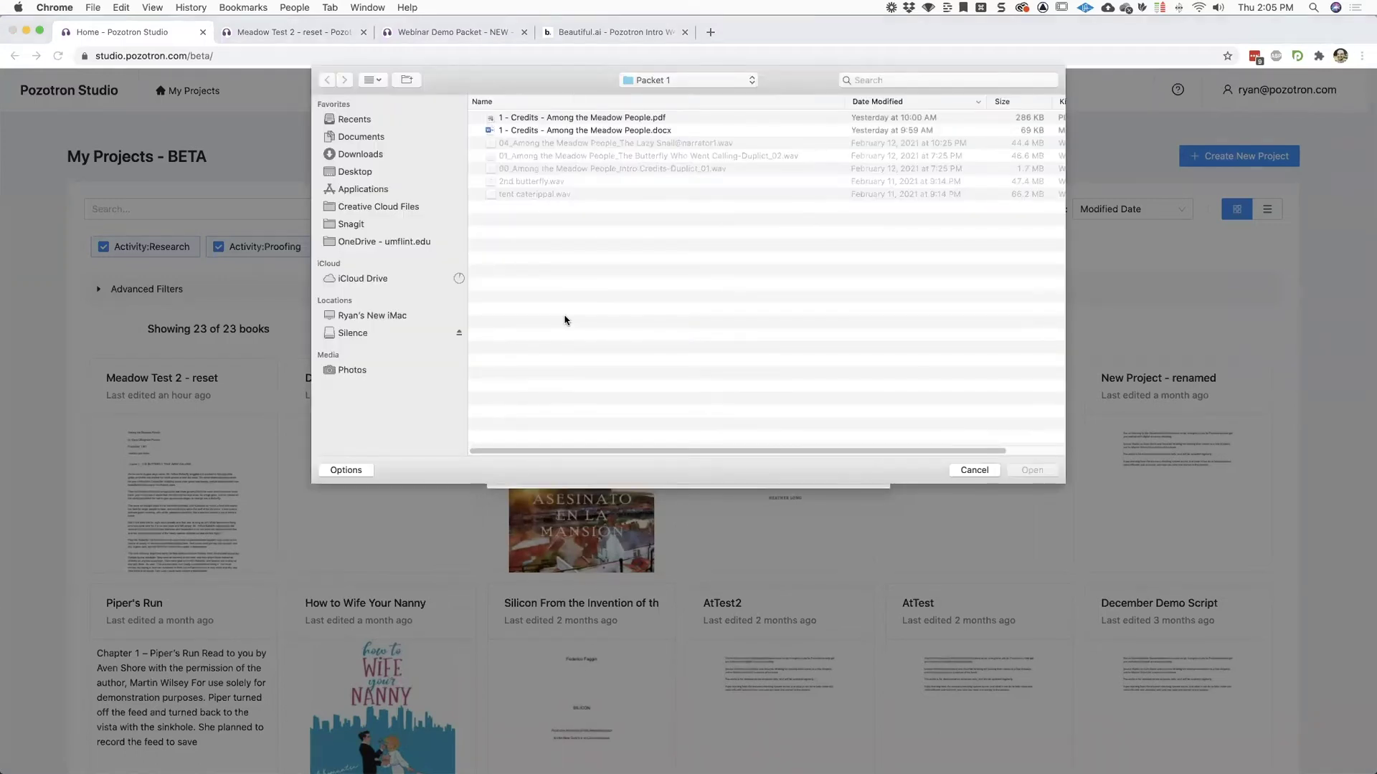
left_click(627, 117)
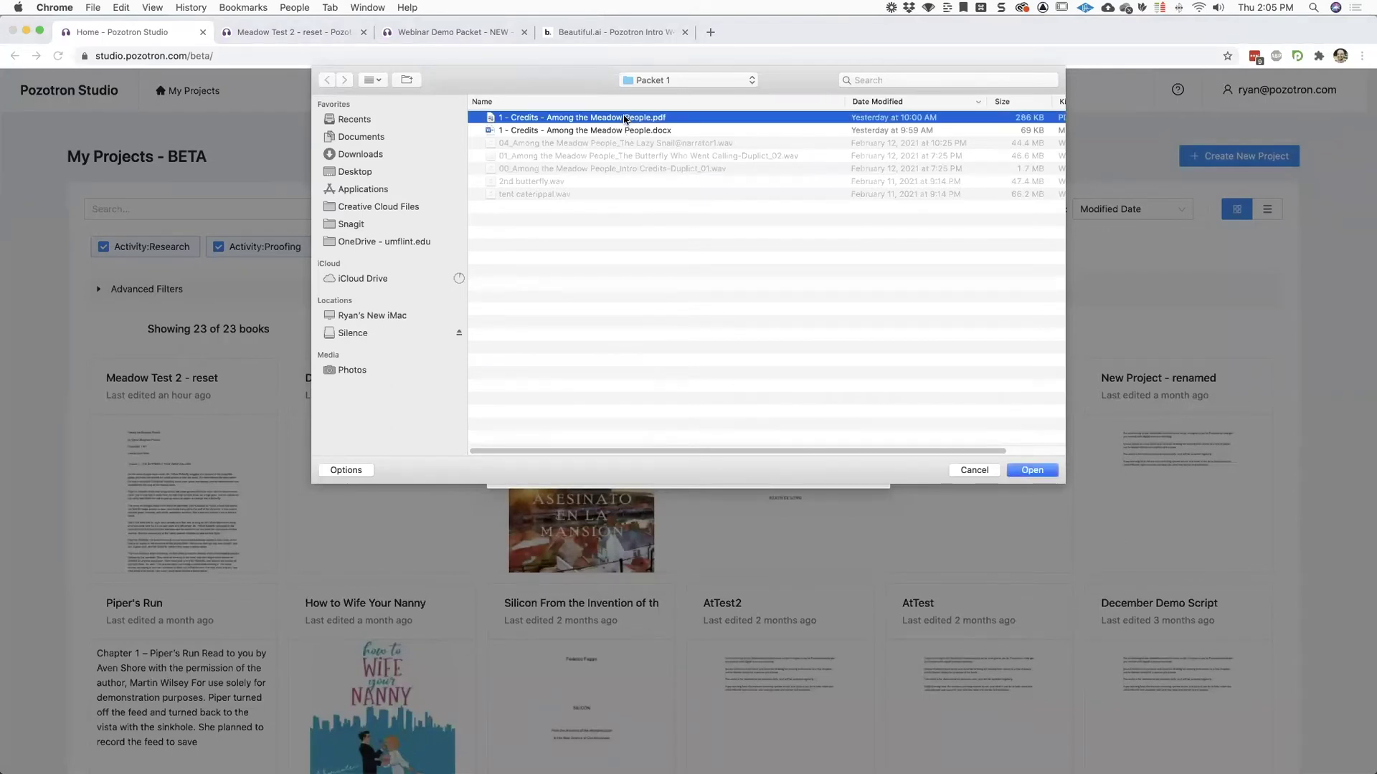
left_click(1043, 470)
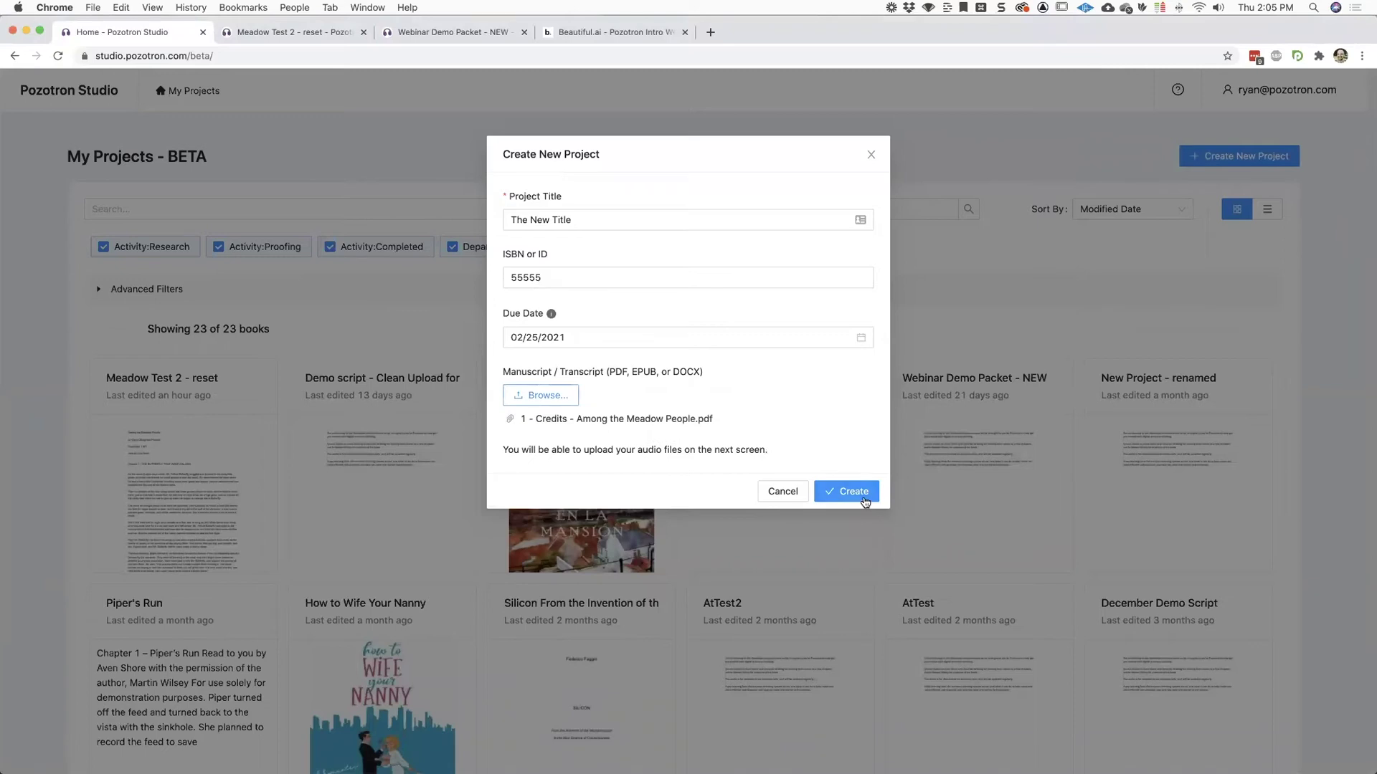
left_click(864, 498)
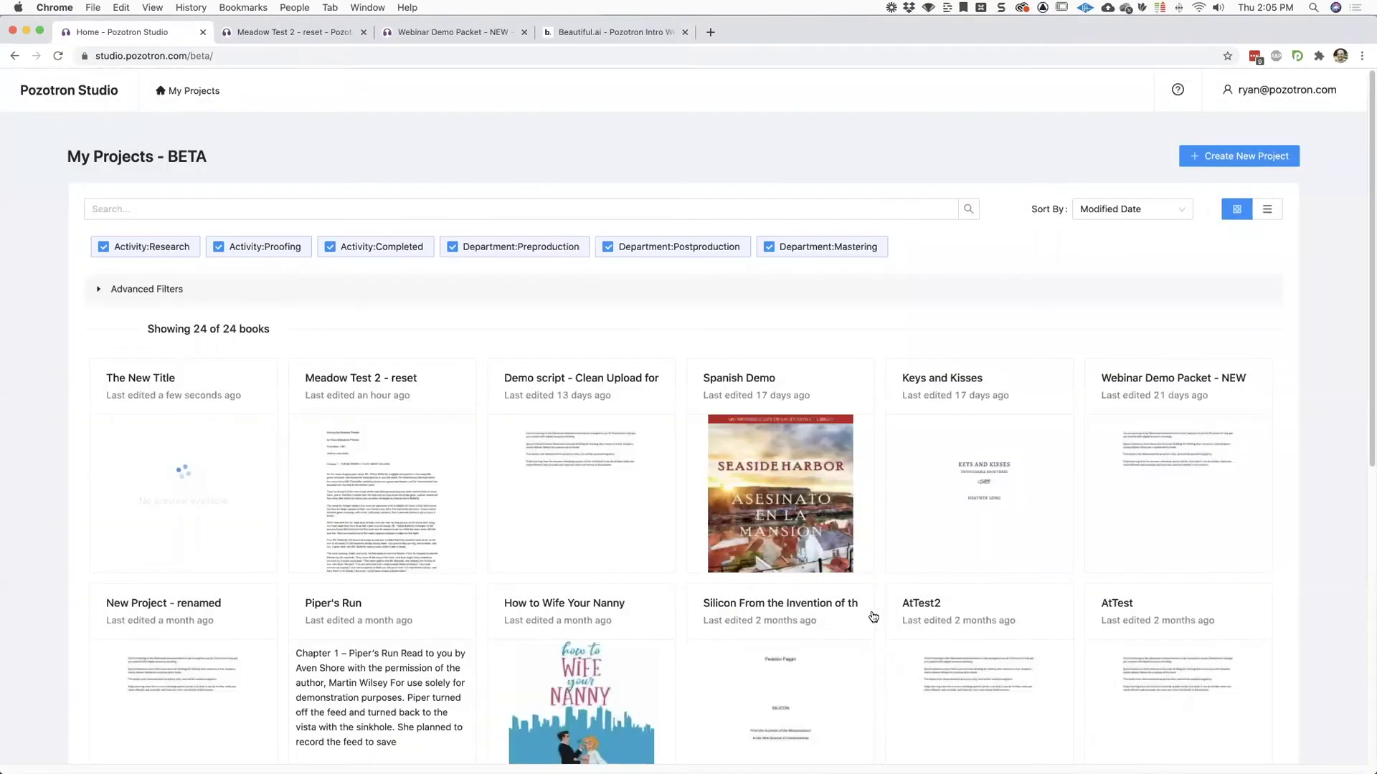
Upload the 00 intro credits and 01 butterfly WAV files from the Packet 1 folder to The New Title project.
left_click(186, 453)
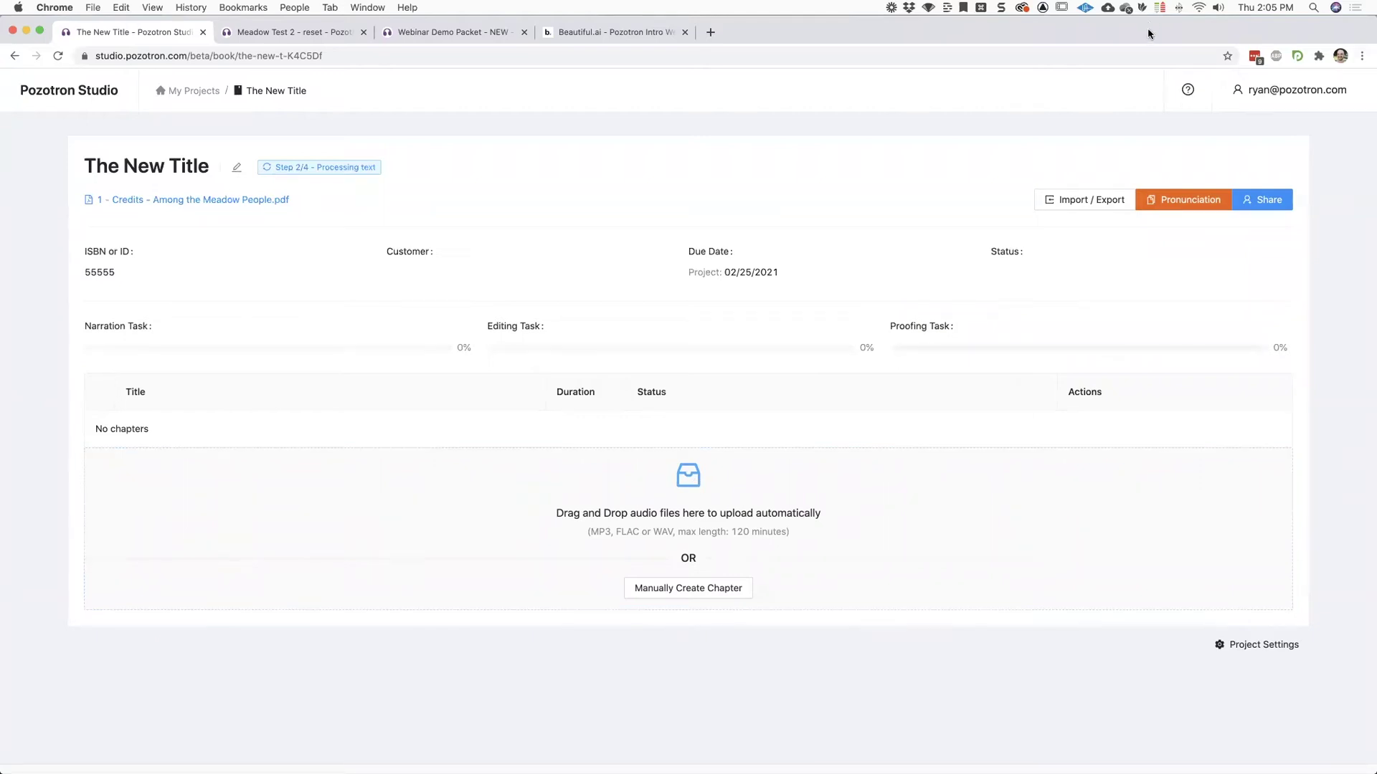
key("ctrl+alt+minus")
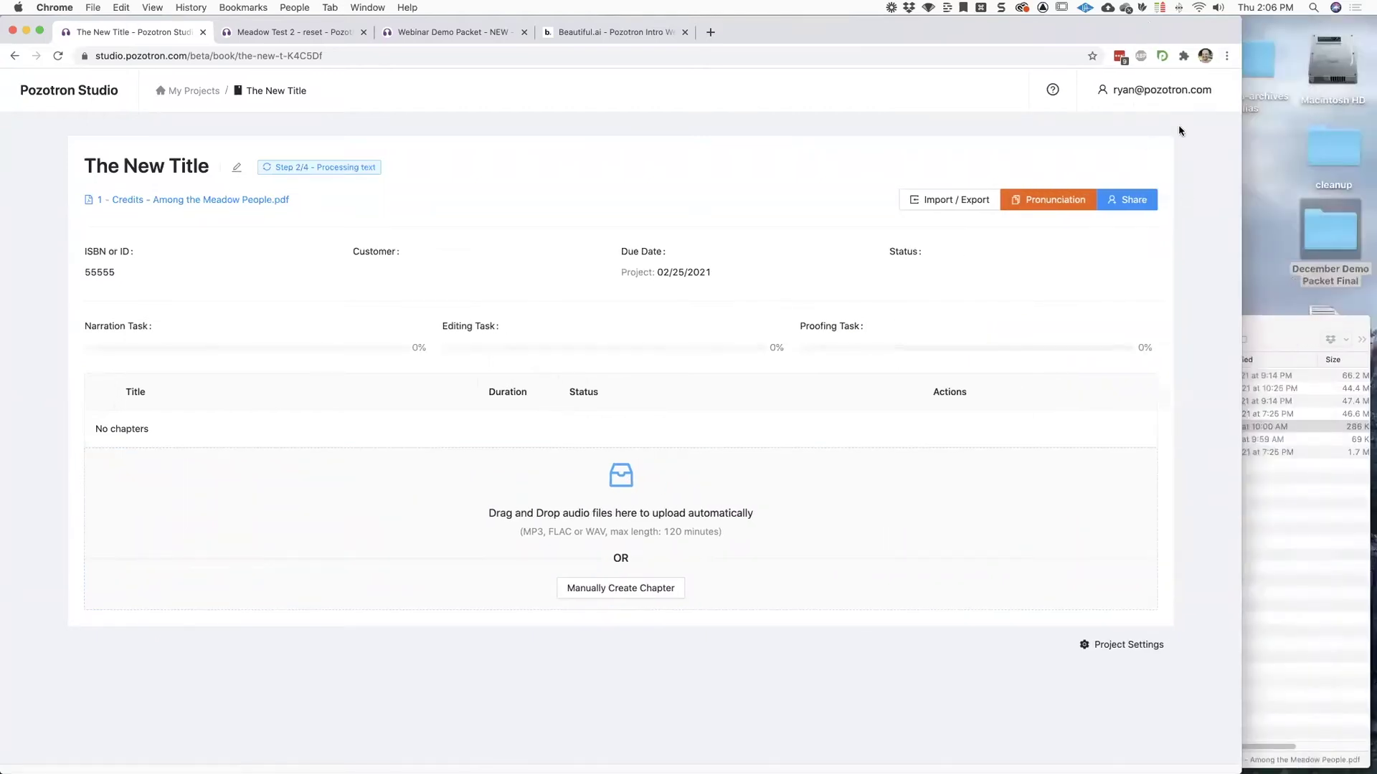
left_click(1351, 325)
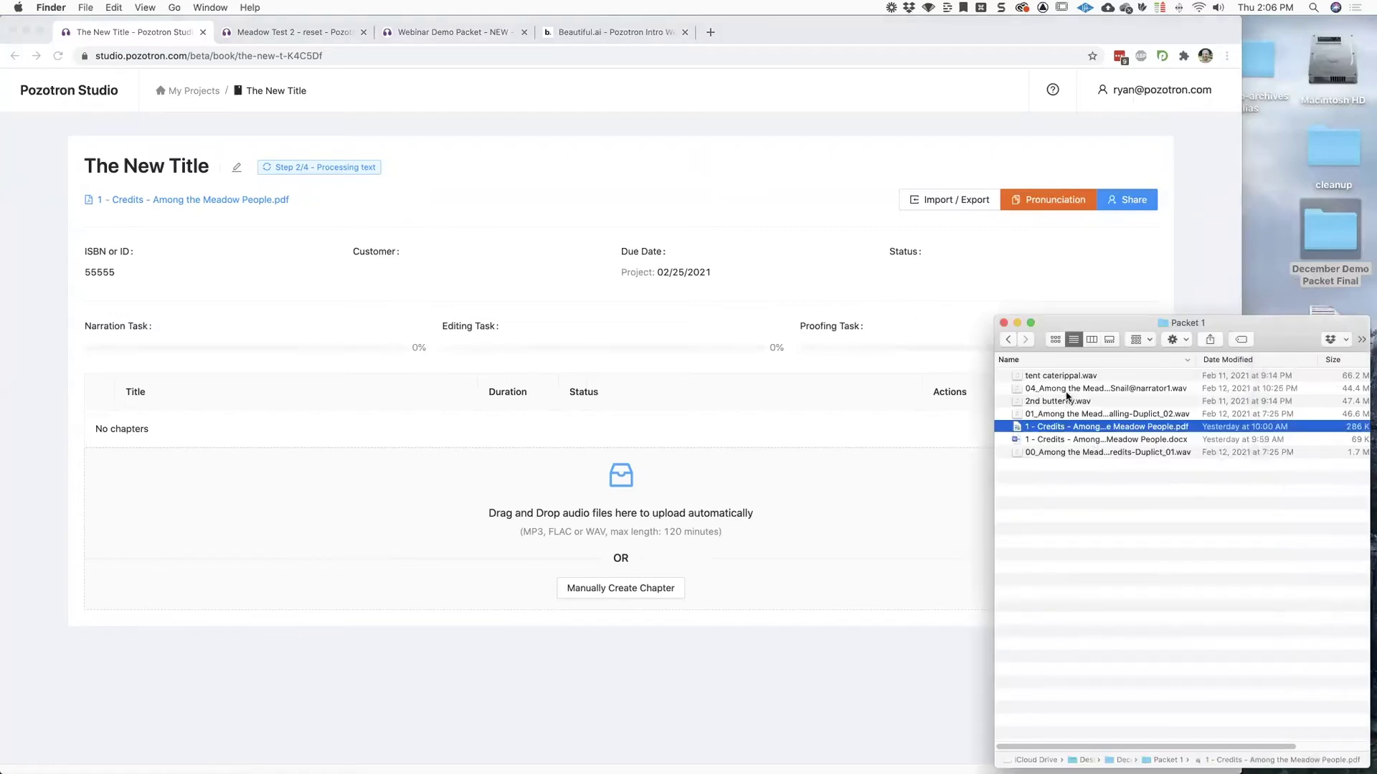
left_click(1172, 361)
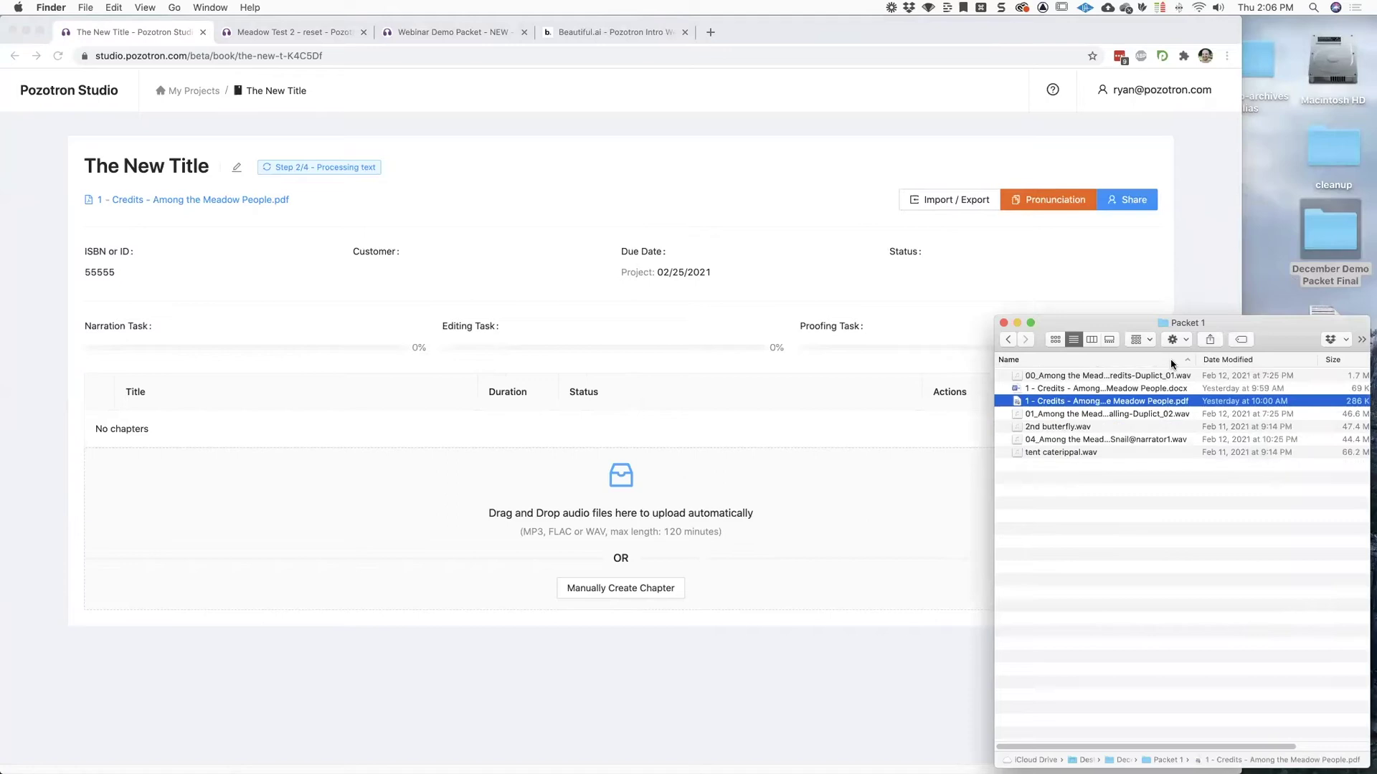
left_click(1070, 376)
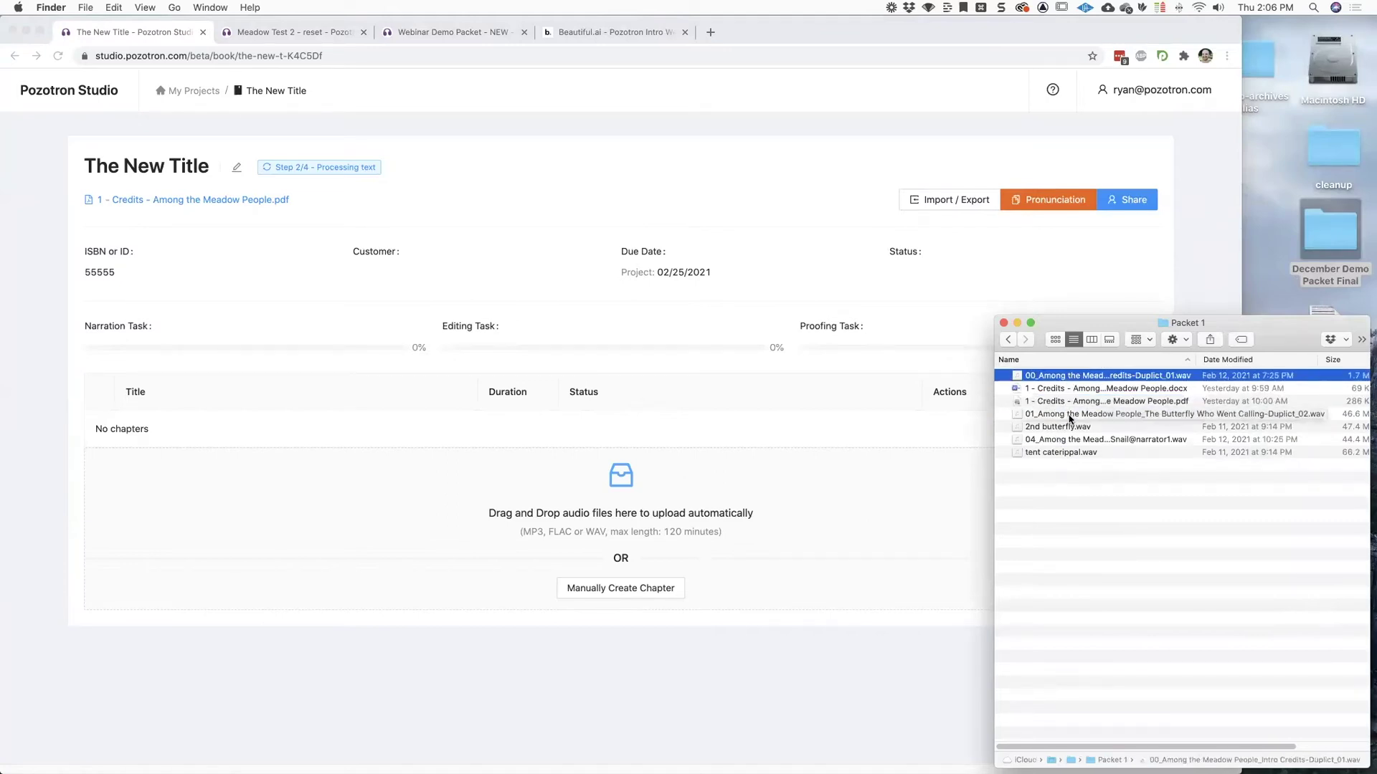
left_click(1070, 415, "super")
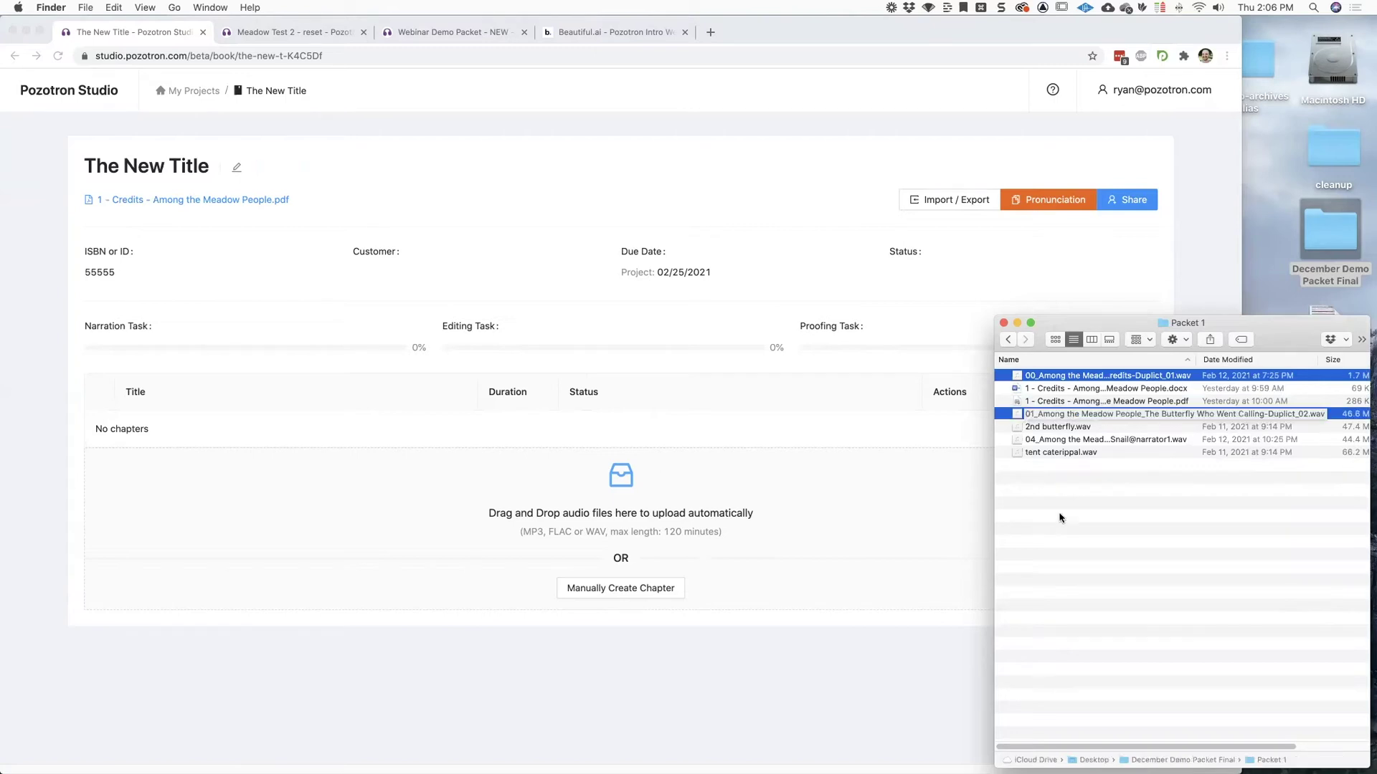
left_click_drag(1070, 377, 601, 492)
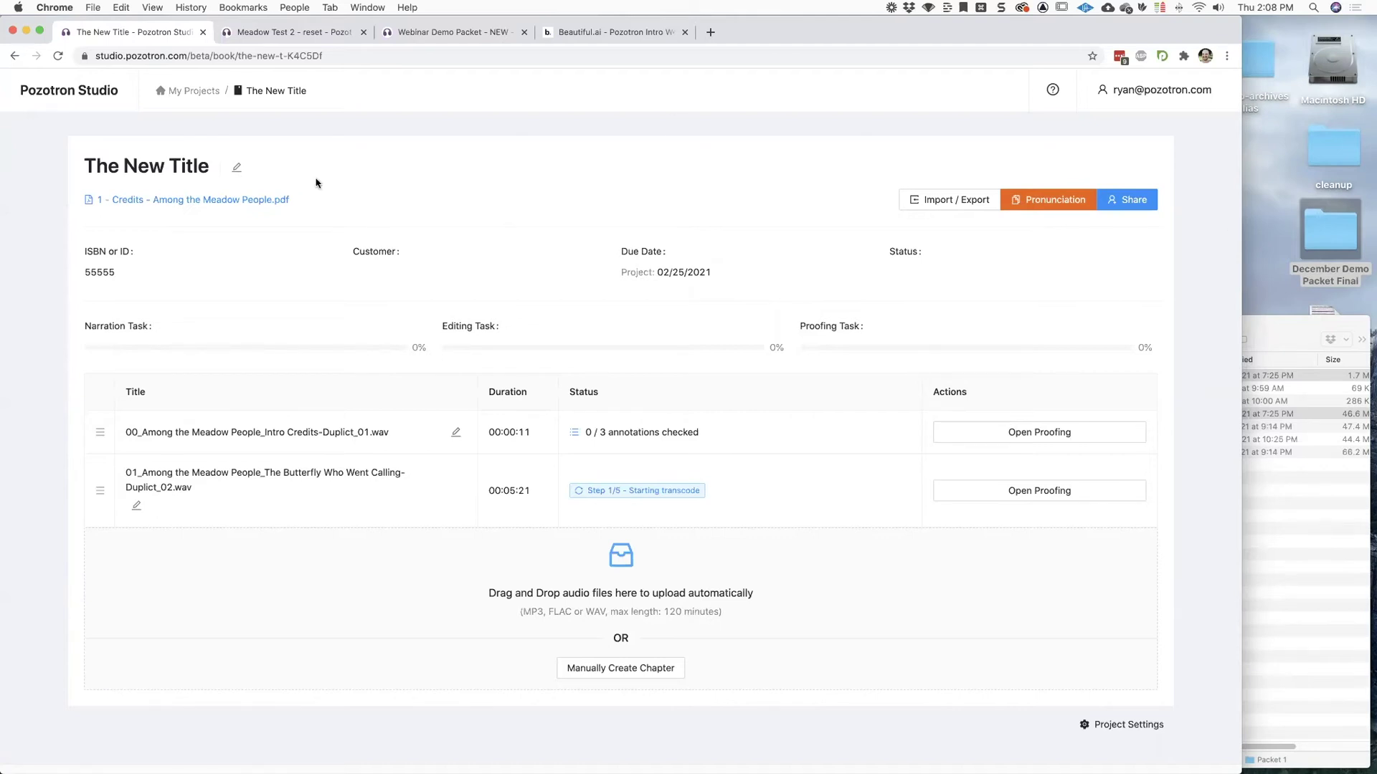
Open the project's manuscript PDF, look through its first pages, and close it.
left_click(236, 201)
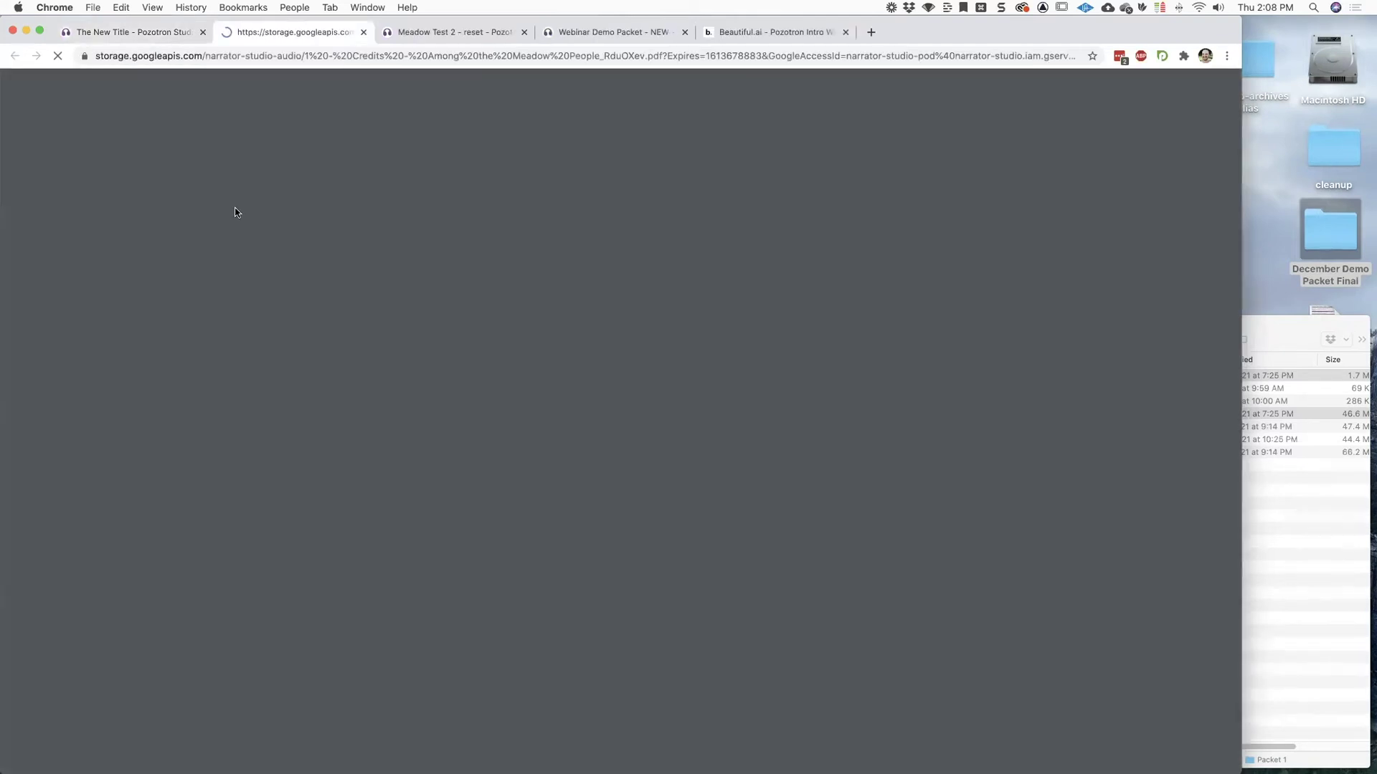
scroll(617, 304, "down", 3)
scroll(616, 304, "down", 10)
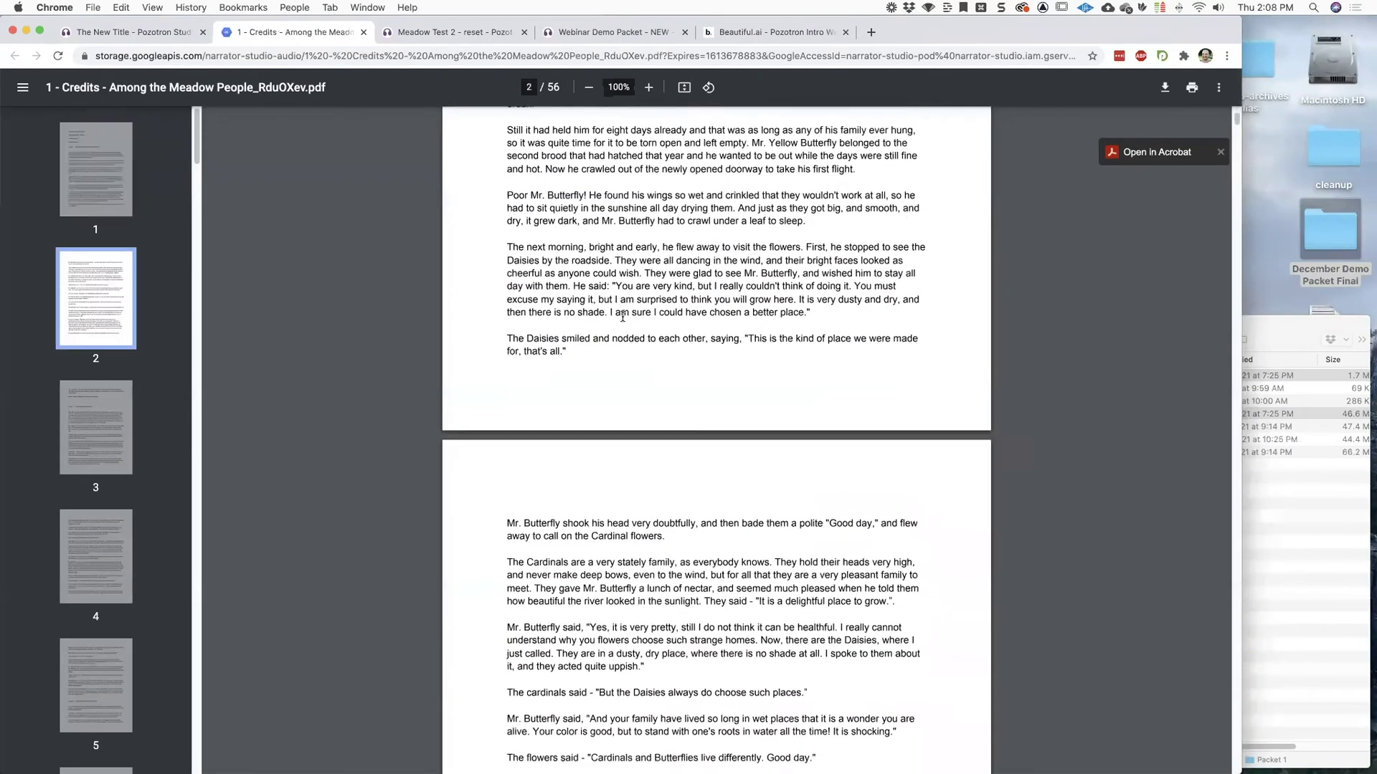
scroll(727, 539, "up", 7)
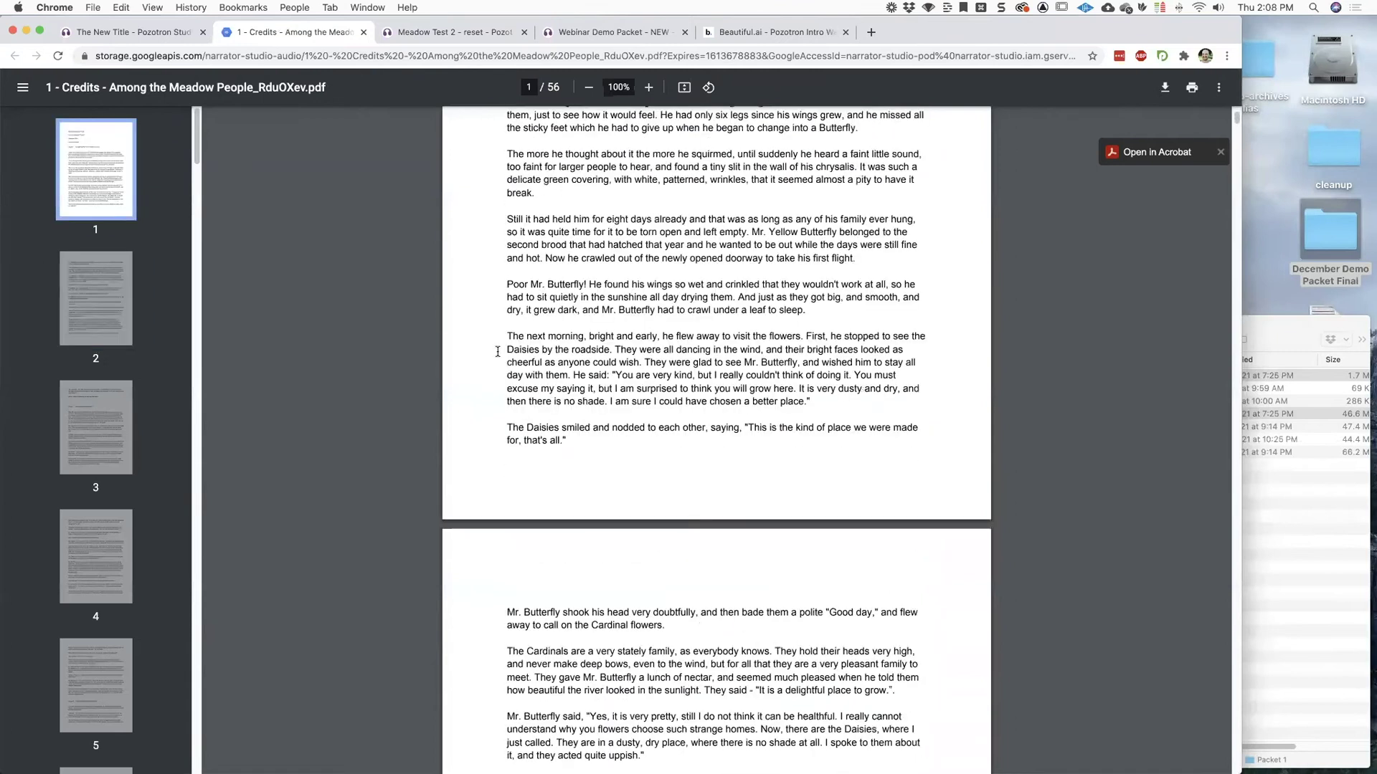
scroll(702, 302, "up", 5)
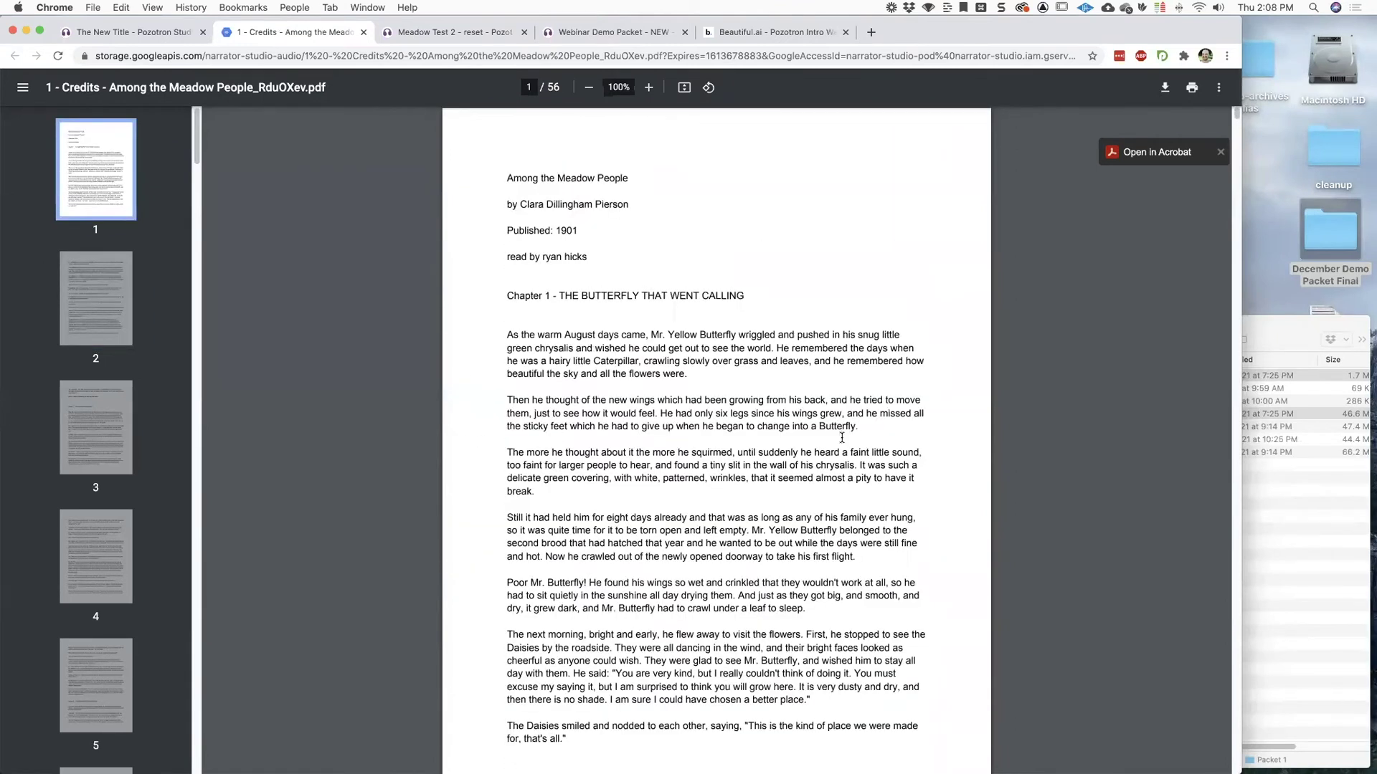
left_click(446, 34)
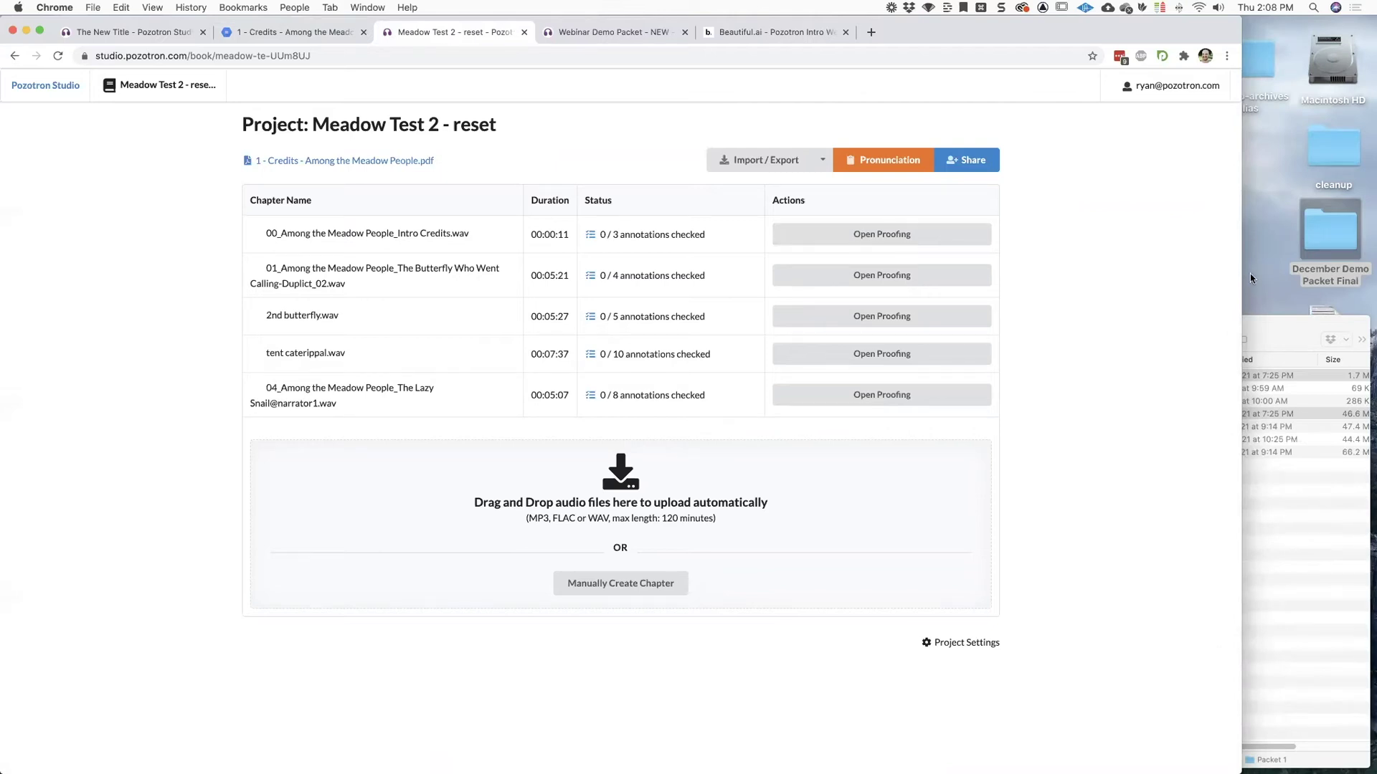
left_click(322, 32)
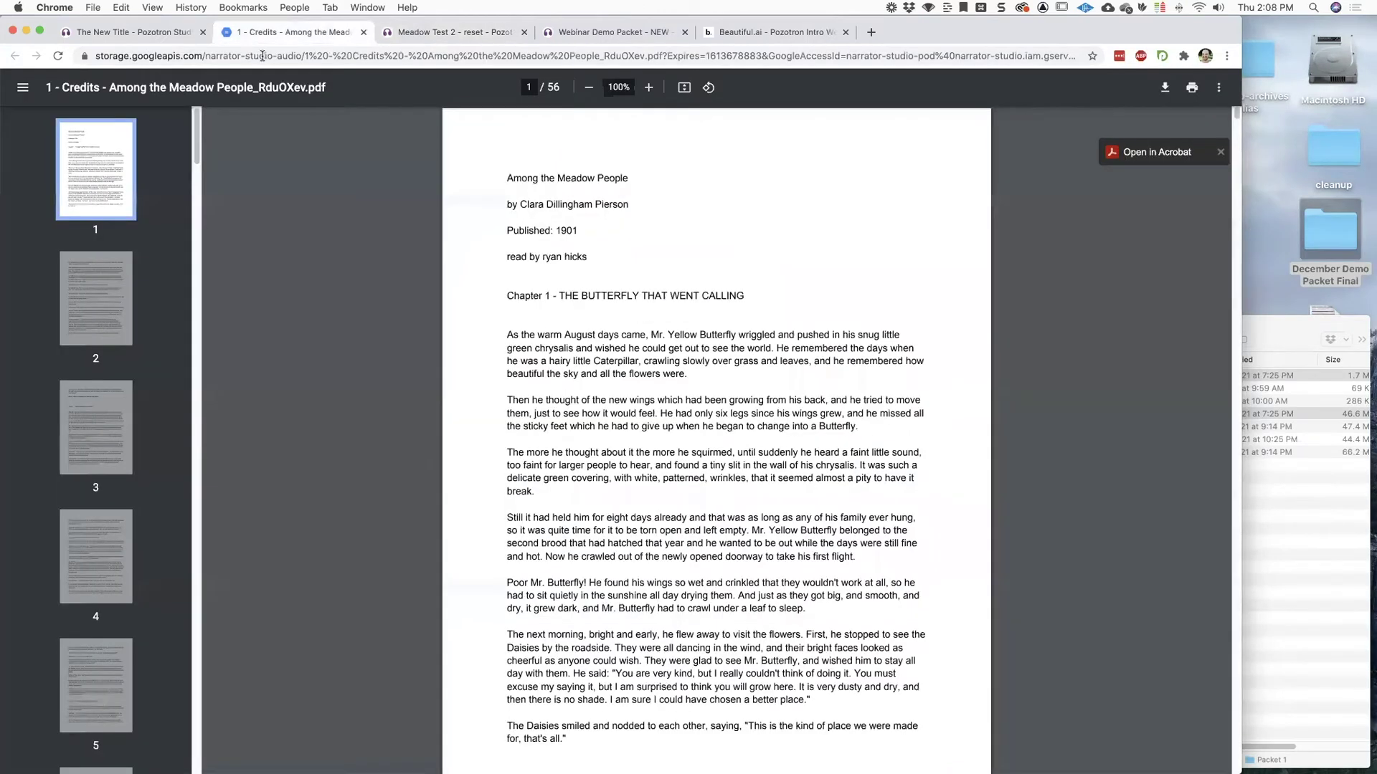
left_click(115, 36)
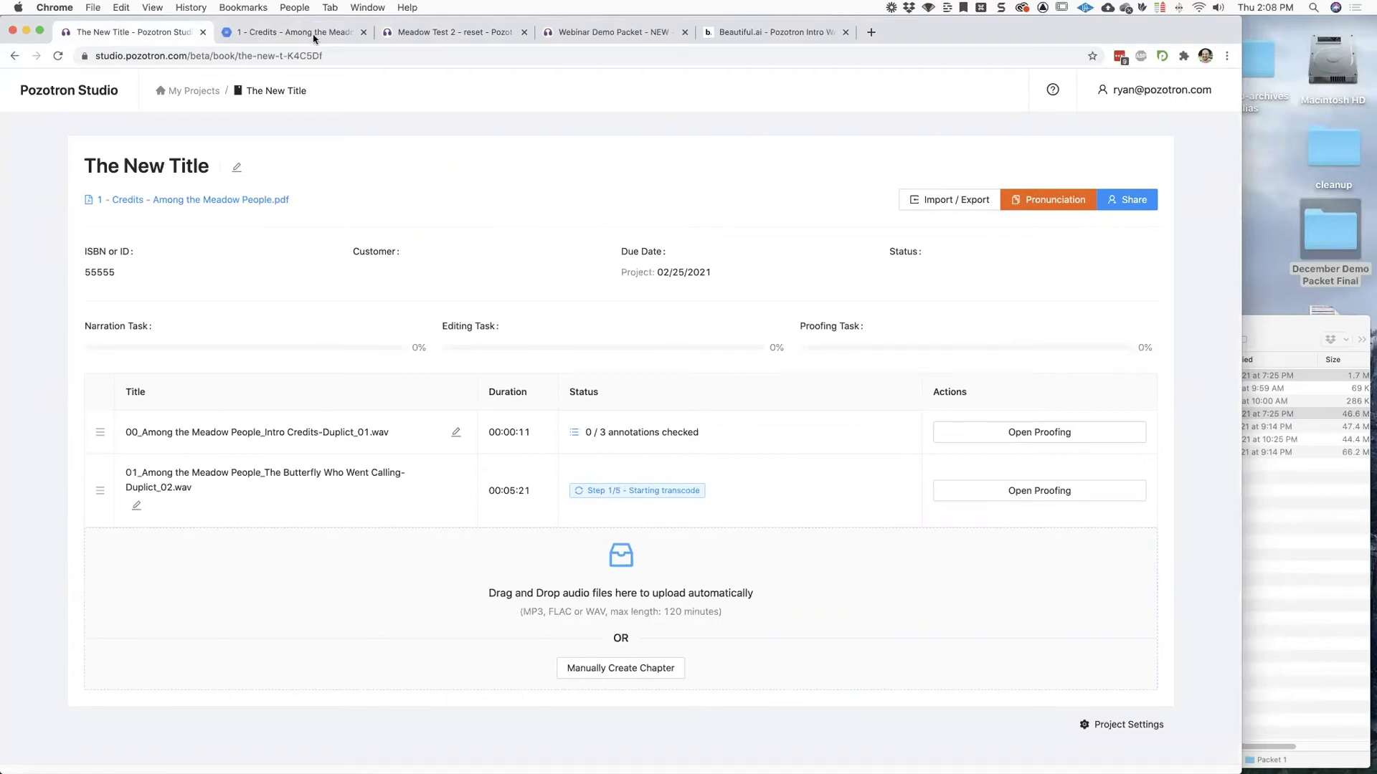
left_click(363, 32)
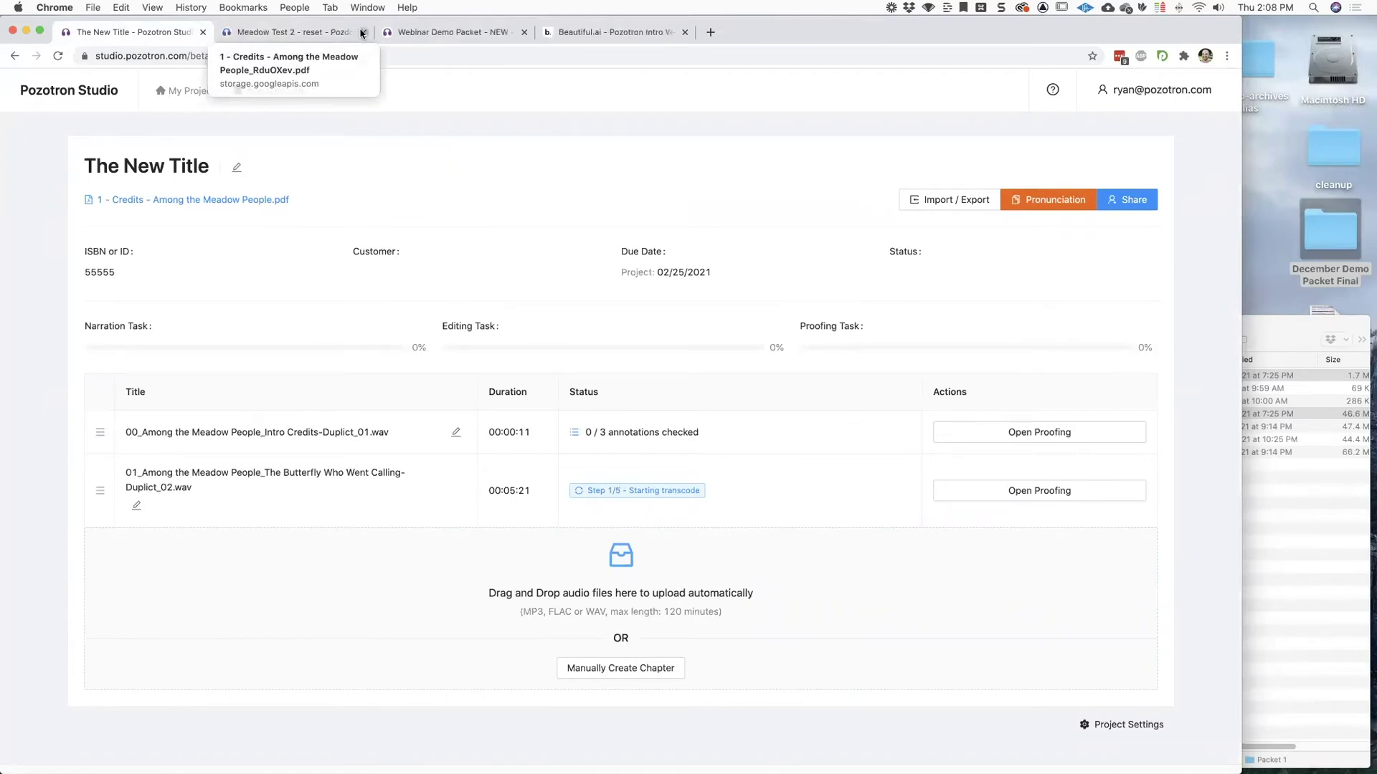
Review the participant permission options in the sharing settings of the Meadow Test 2 - reset project.
left_click(289, 32)
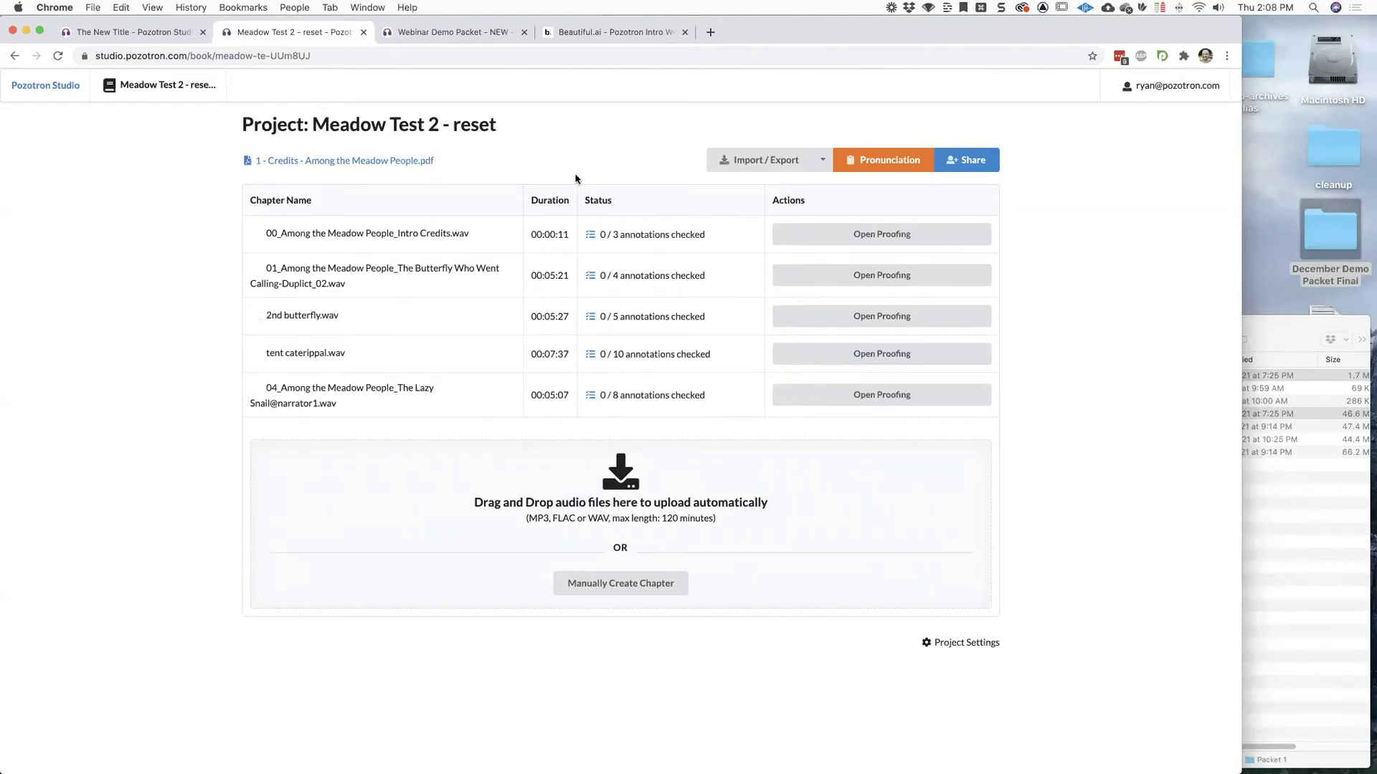
left_click(618, 32)
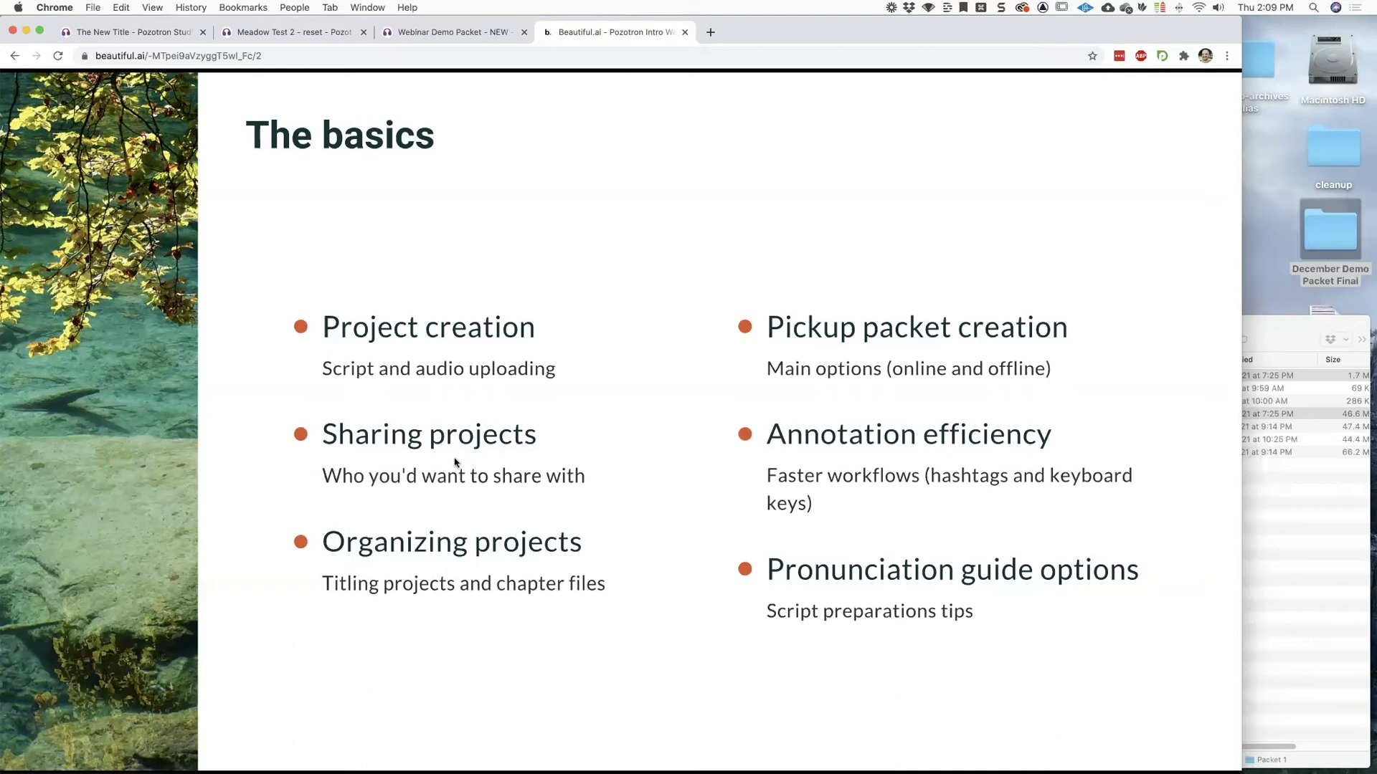
left_click(295, 37)
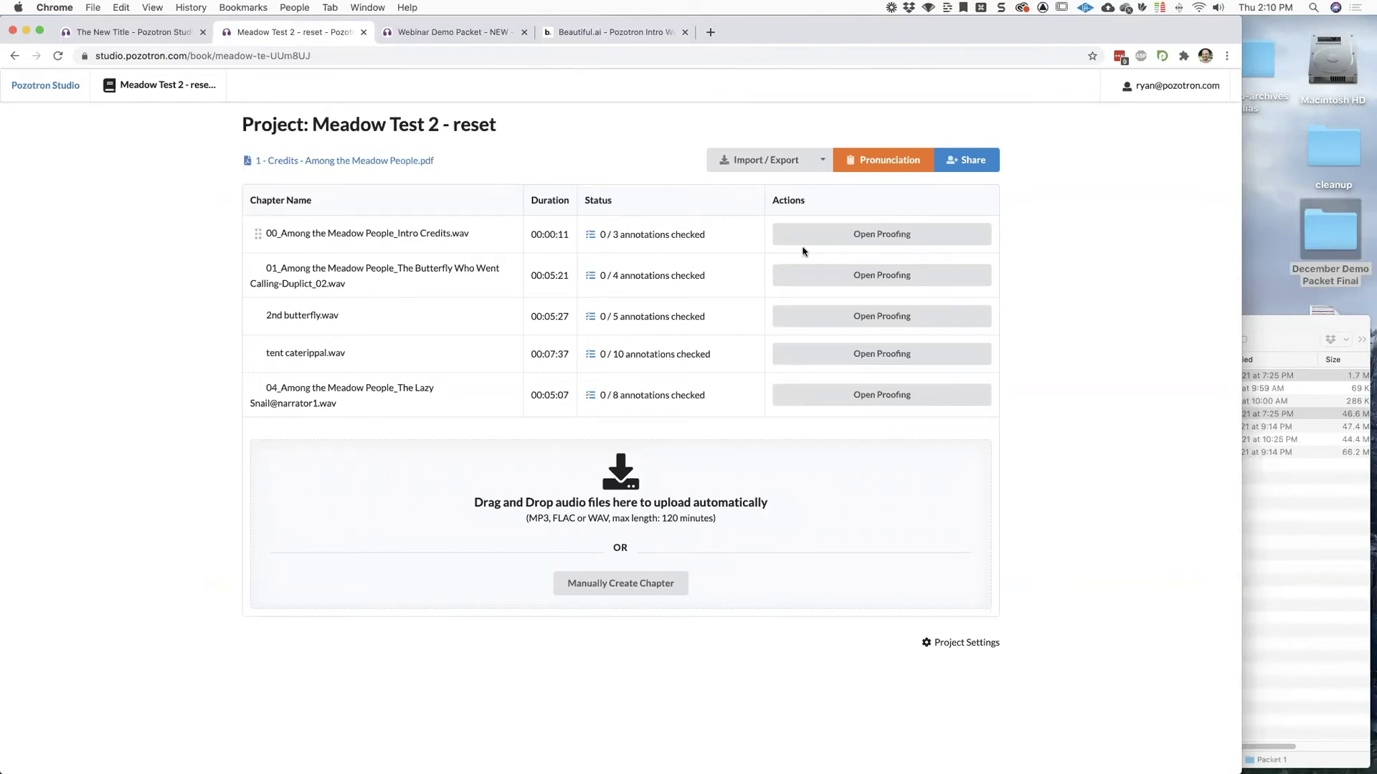
left_click(974, 167)
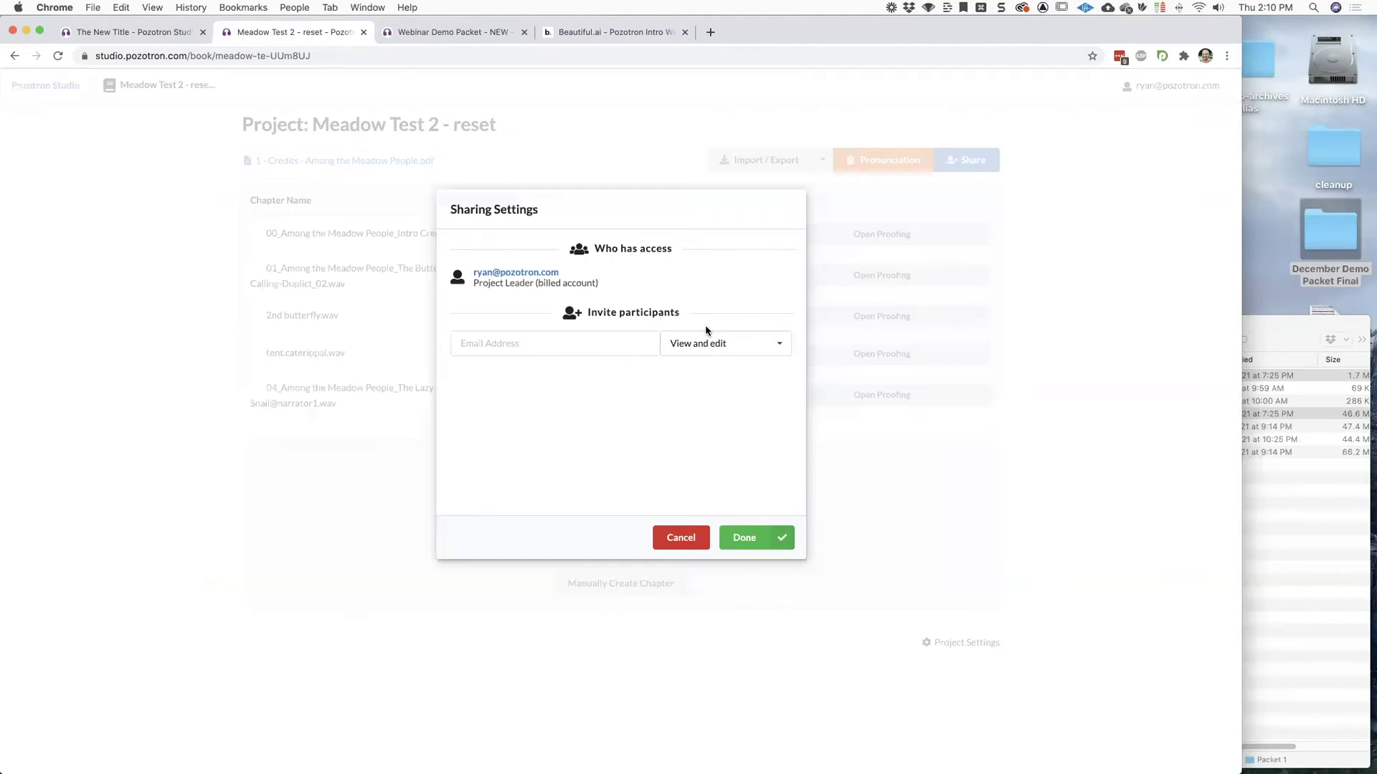
left_click(725, 351)
left_click(715, 391)
left_click(755, 539)
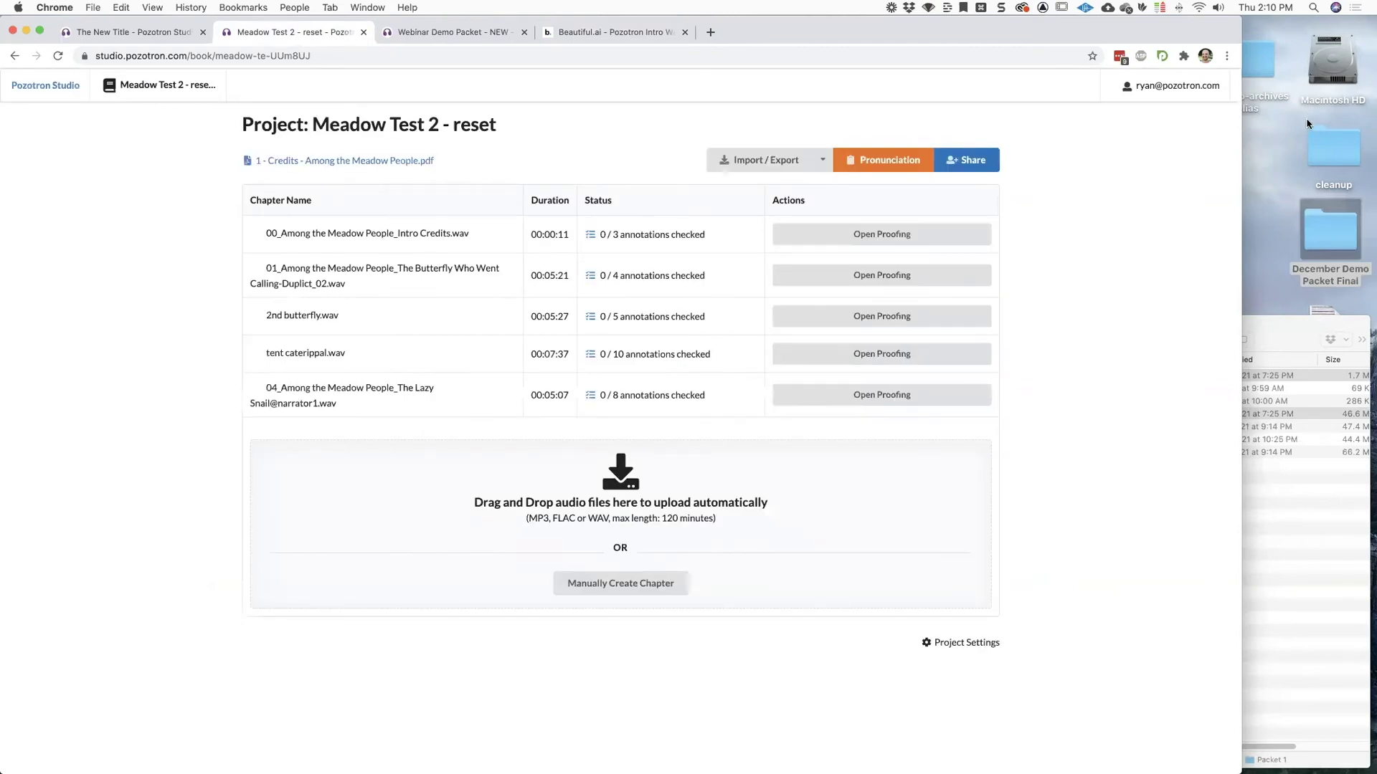
Rename the Webinar Demo Packet - NEW project as "Webinar Demo Packet - New again".
key("super+4")
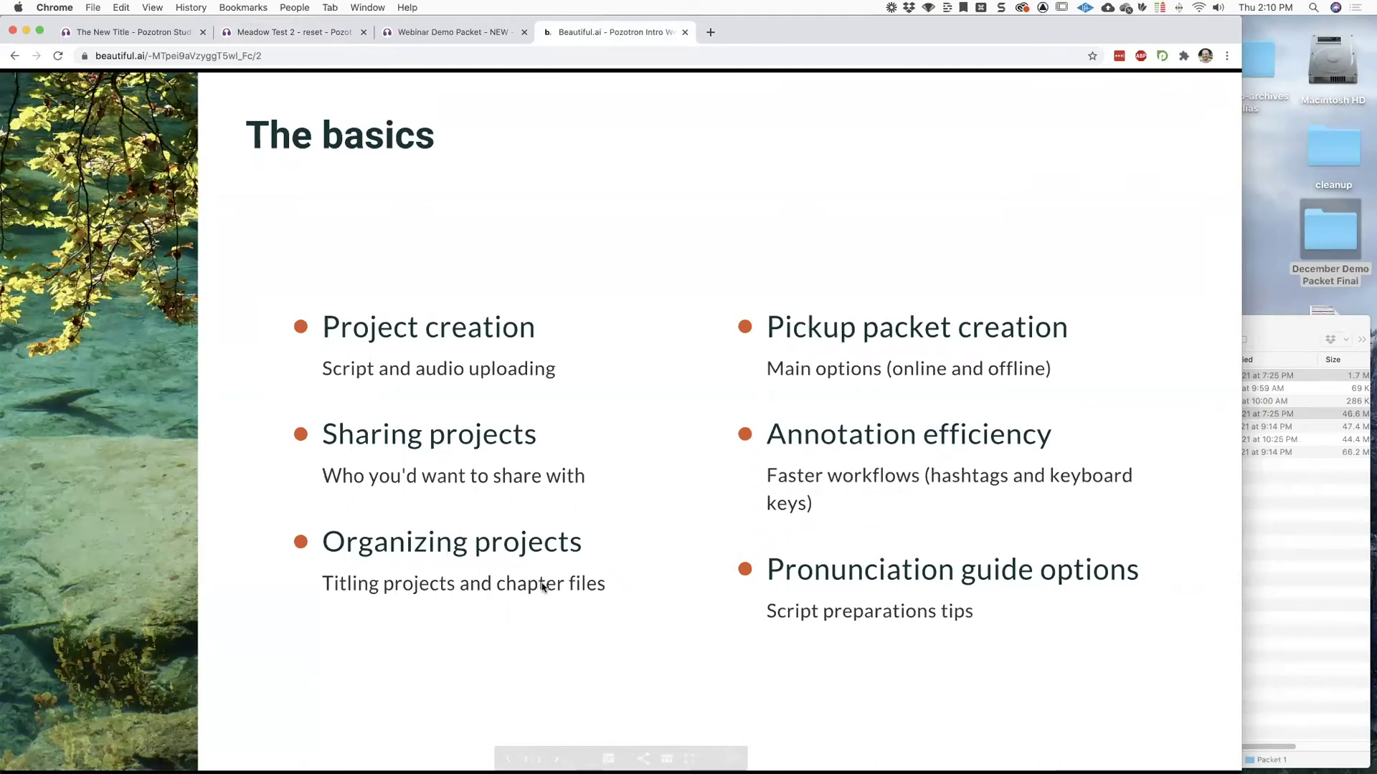
left_click(424, 32)
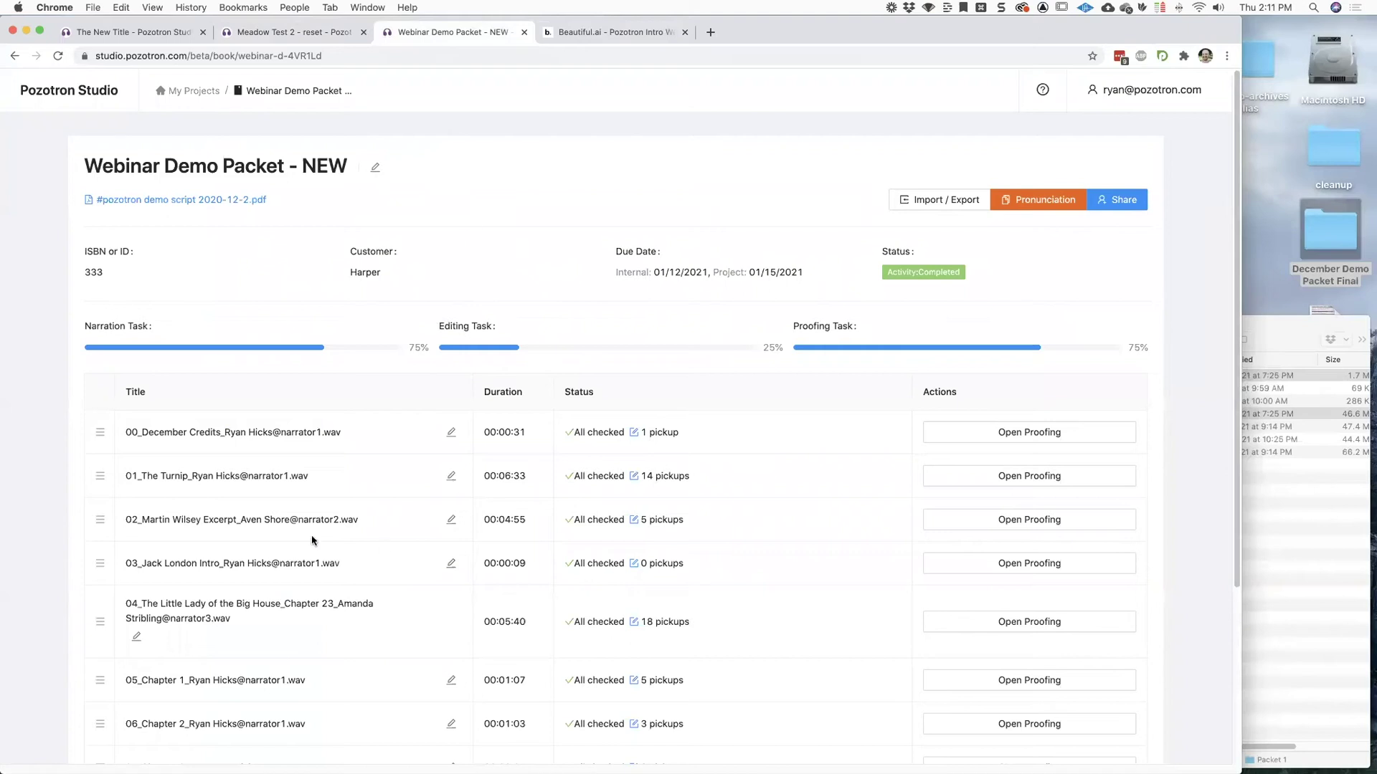
left_click(373, 167)
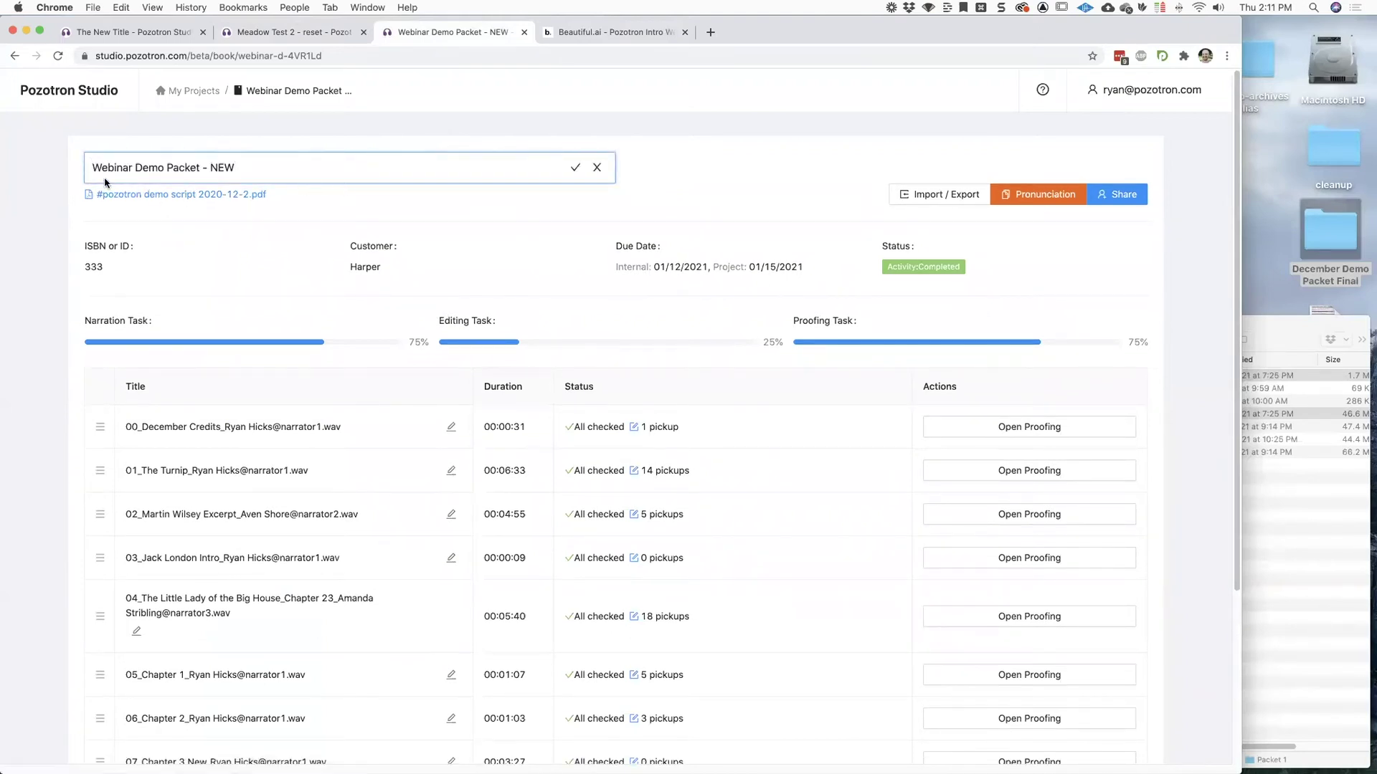
double_click(222, 167)
type("New again")
left_click(576, 169)
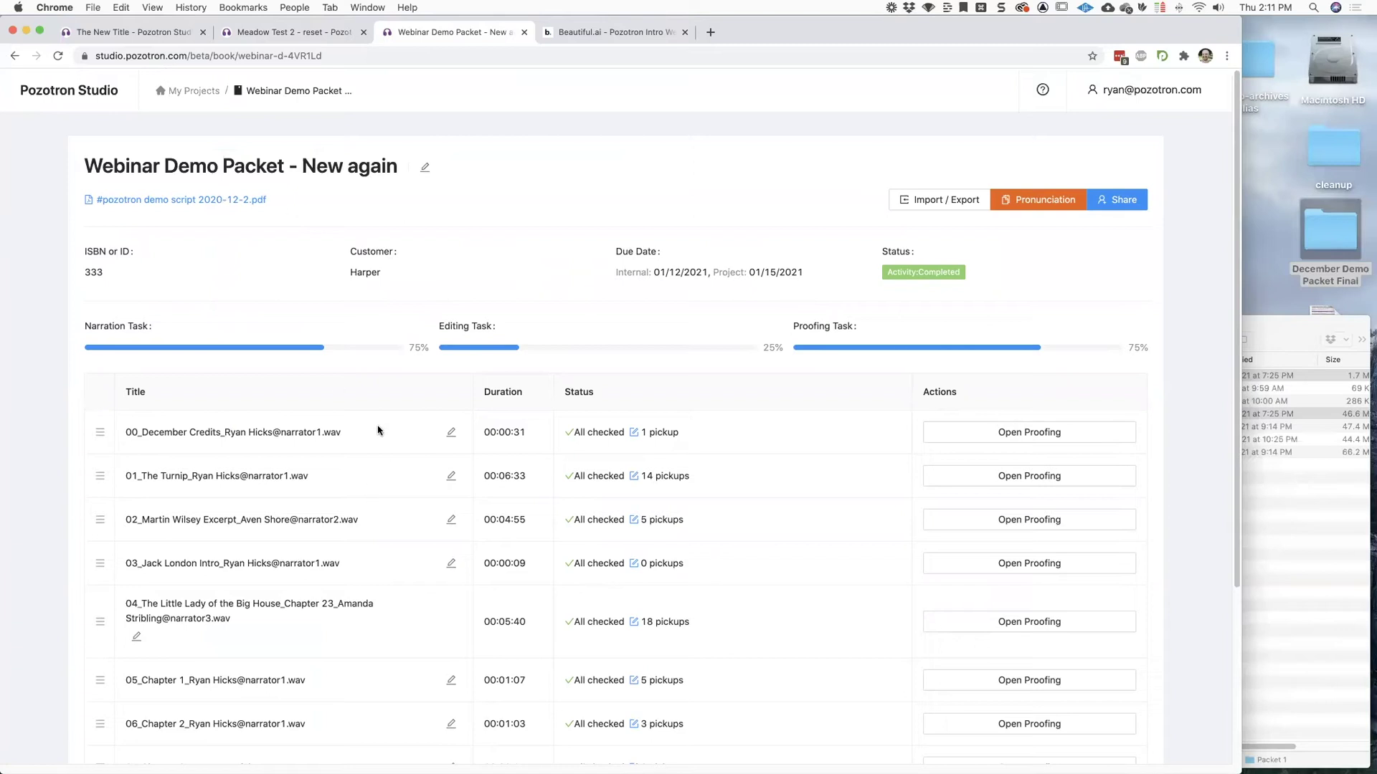
Append "- REUPLOAD" to the title of the 00 December Credits chapter.
left_click(452, 433)
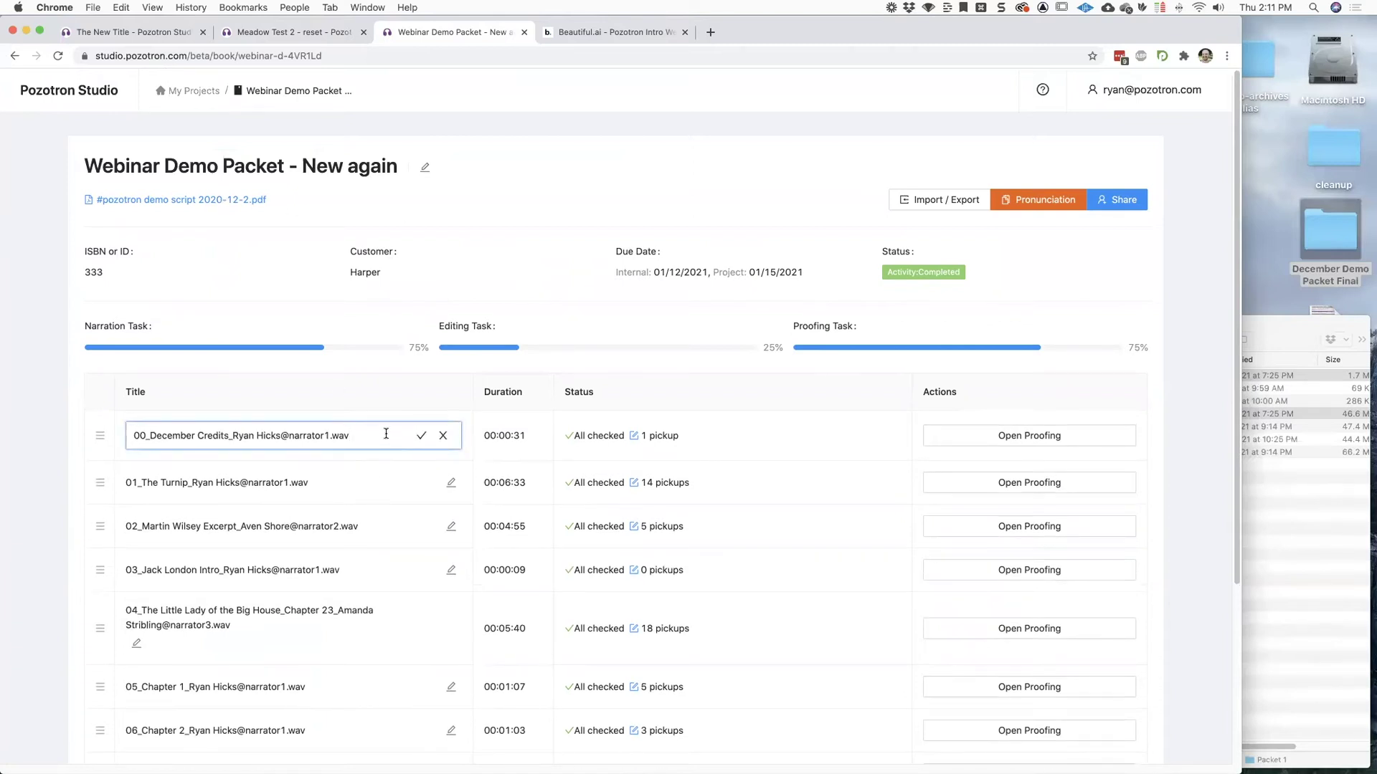
type("- REUPLOAD")
left_click(421, 435)
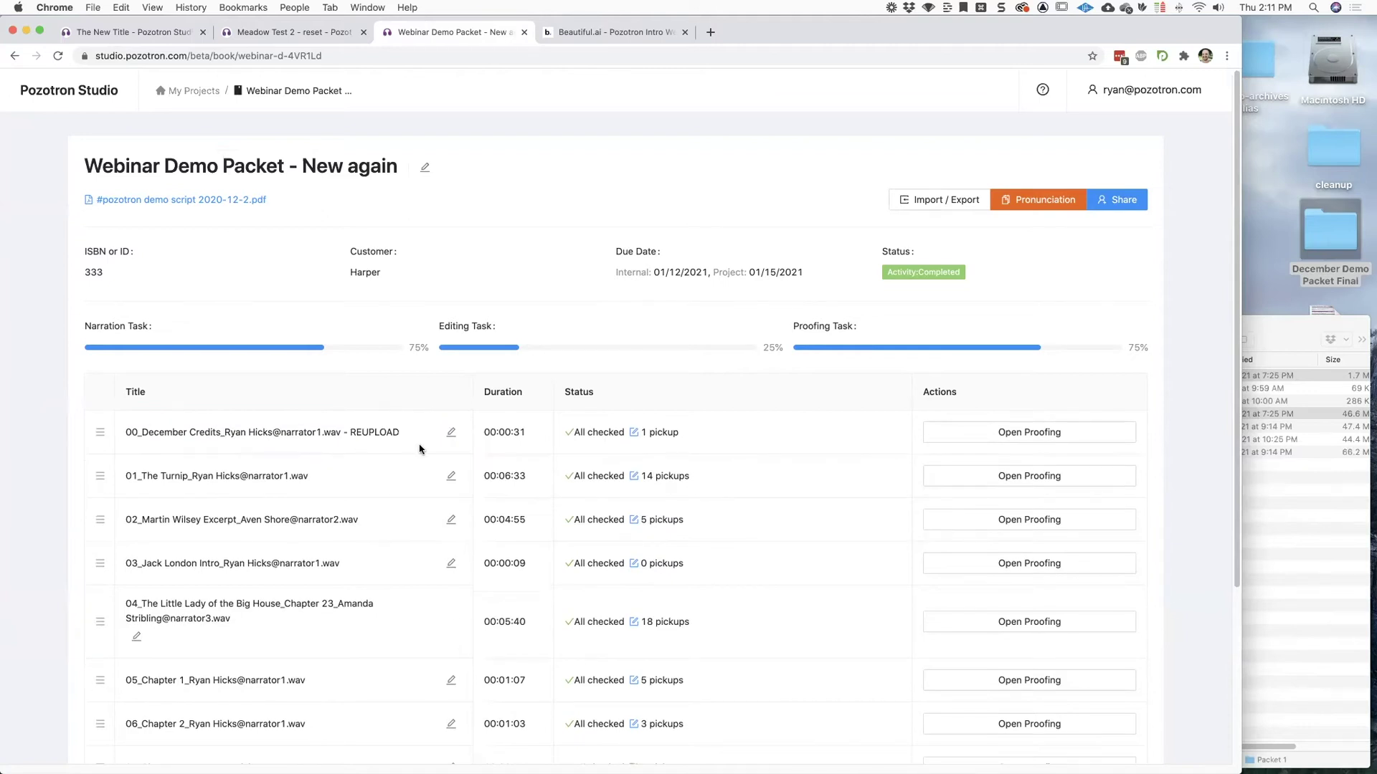
Open proofing for chapter 04, The Lazy Snail, in the Meadow Test 2 - reset project and select its first detected-pause annotation.
left_click(614, 33)
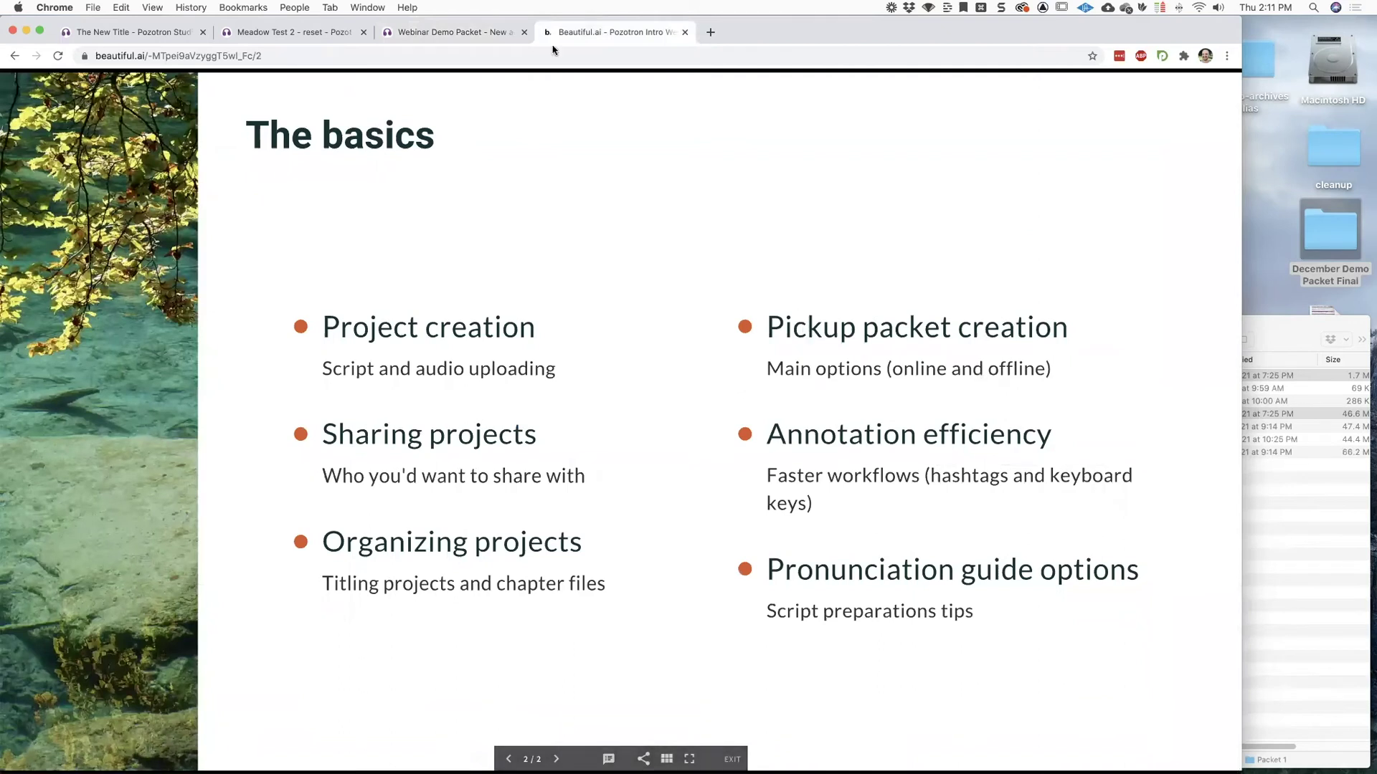
left_click(467, 34)
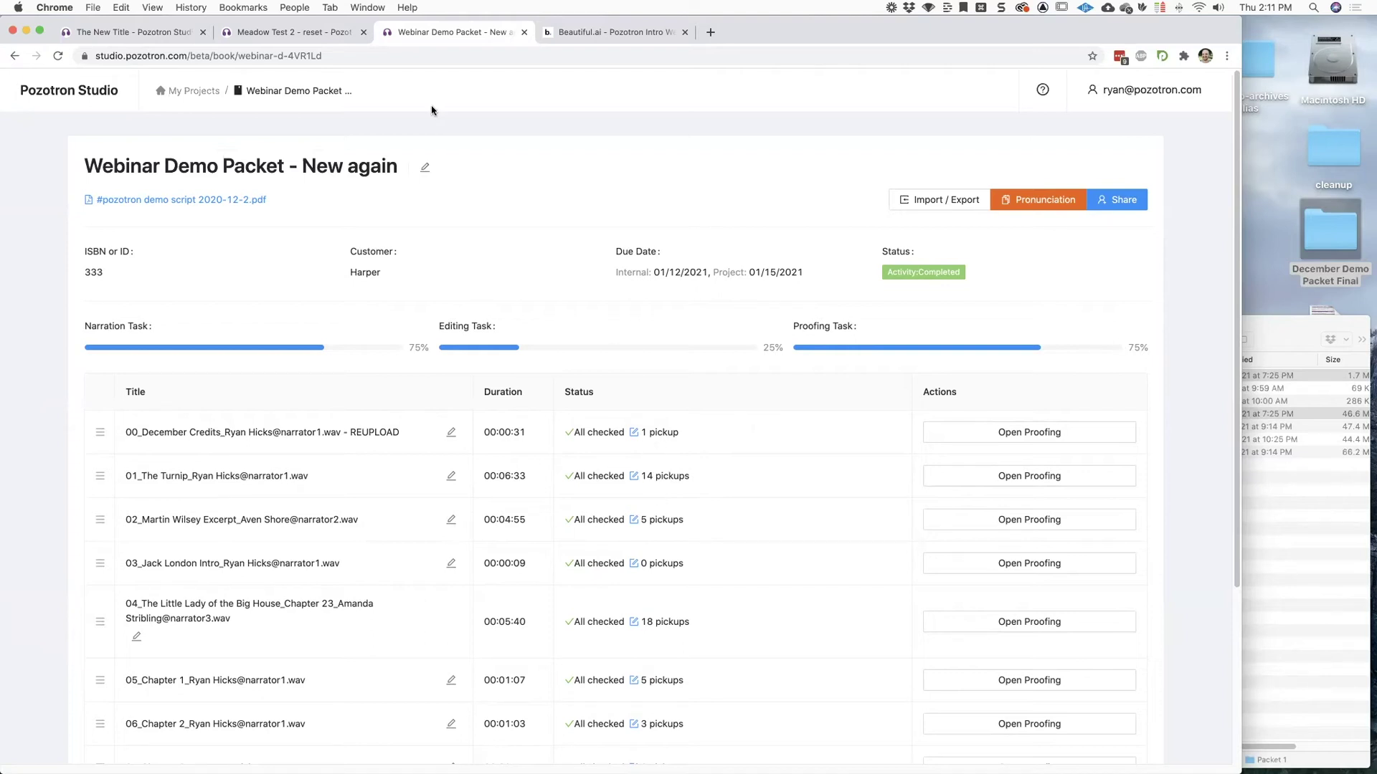
left_click(298, 34)
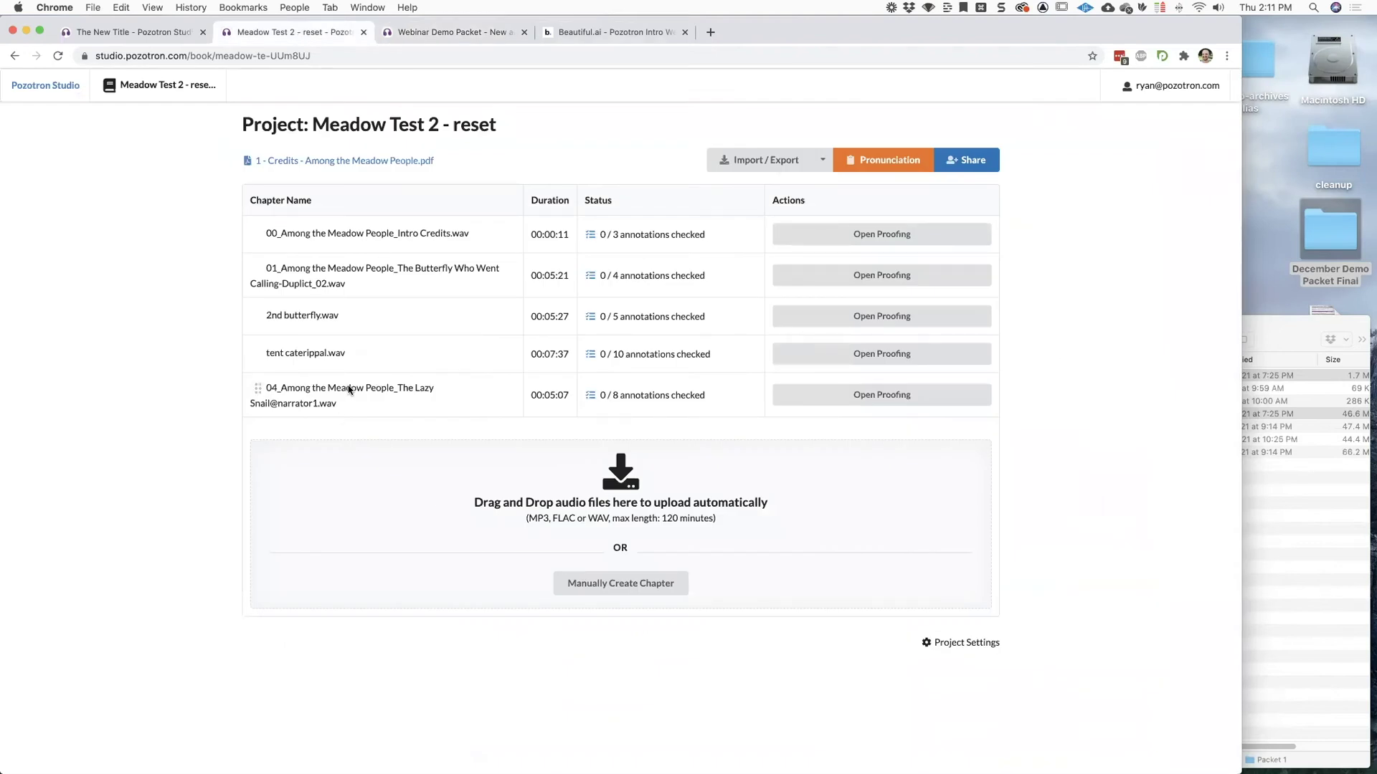
left_click(891, 397)
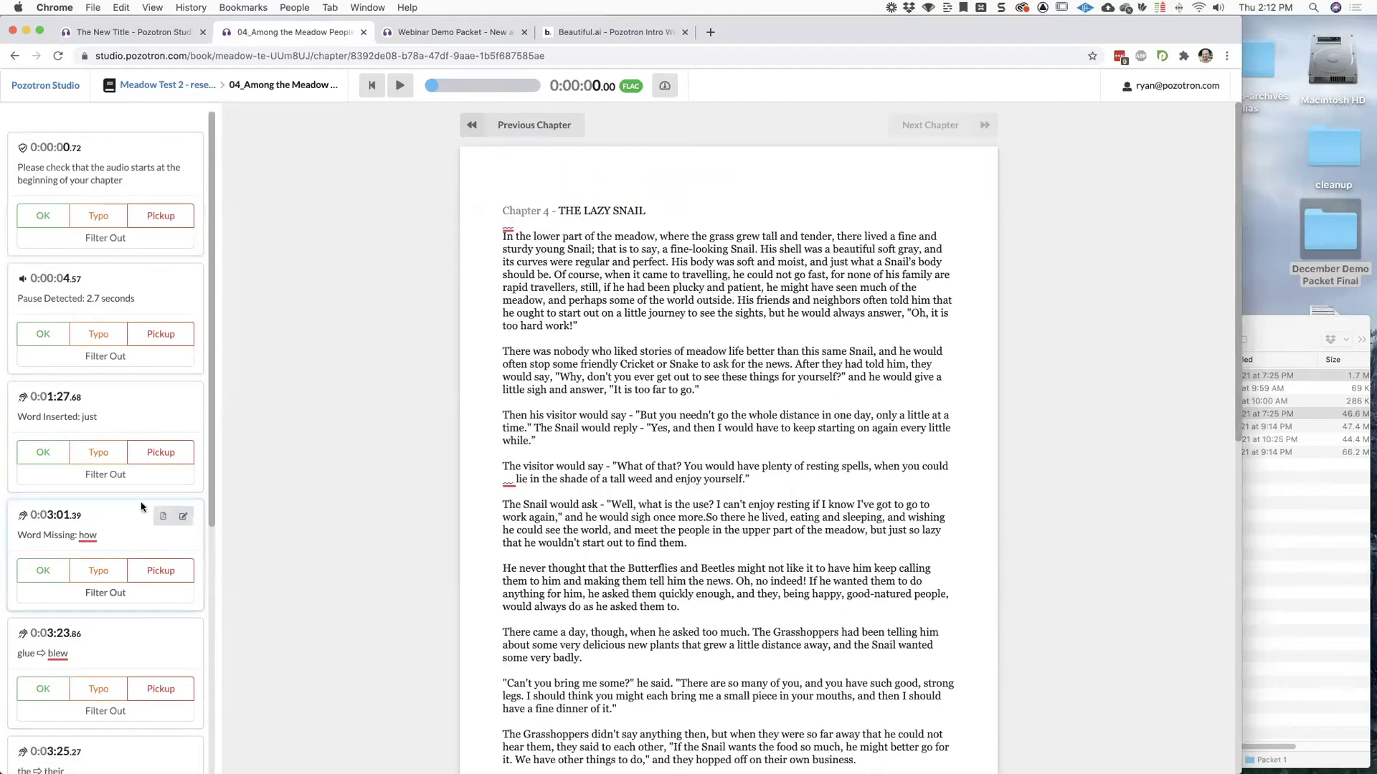
left_click(106, 295)
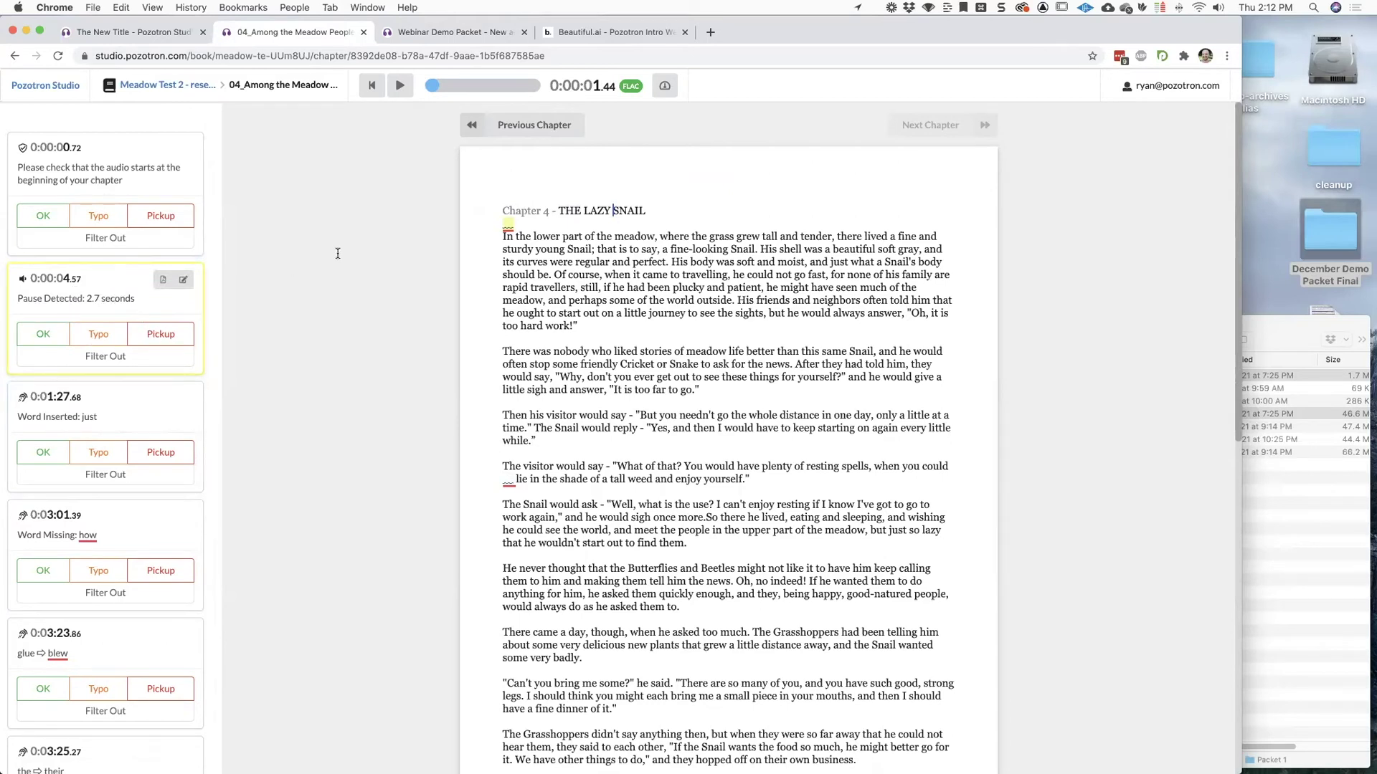
Play the audio from the chapter 4 heading and mark the 2.7-second detected pause as a pickup.
left_click(560, 209)
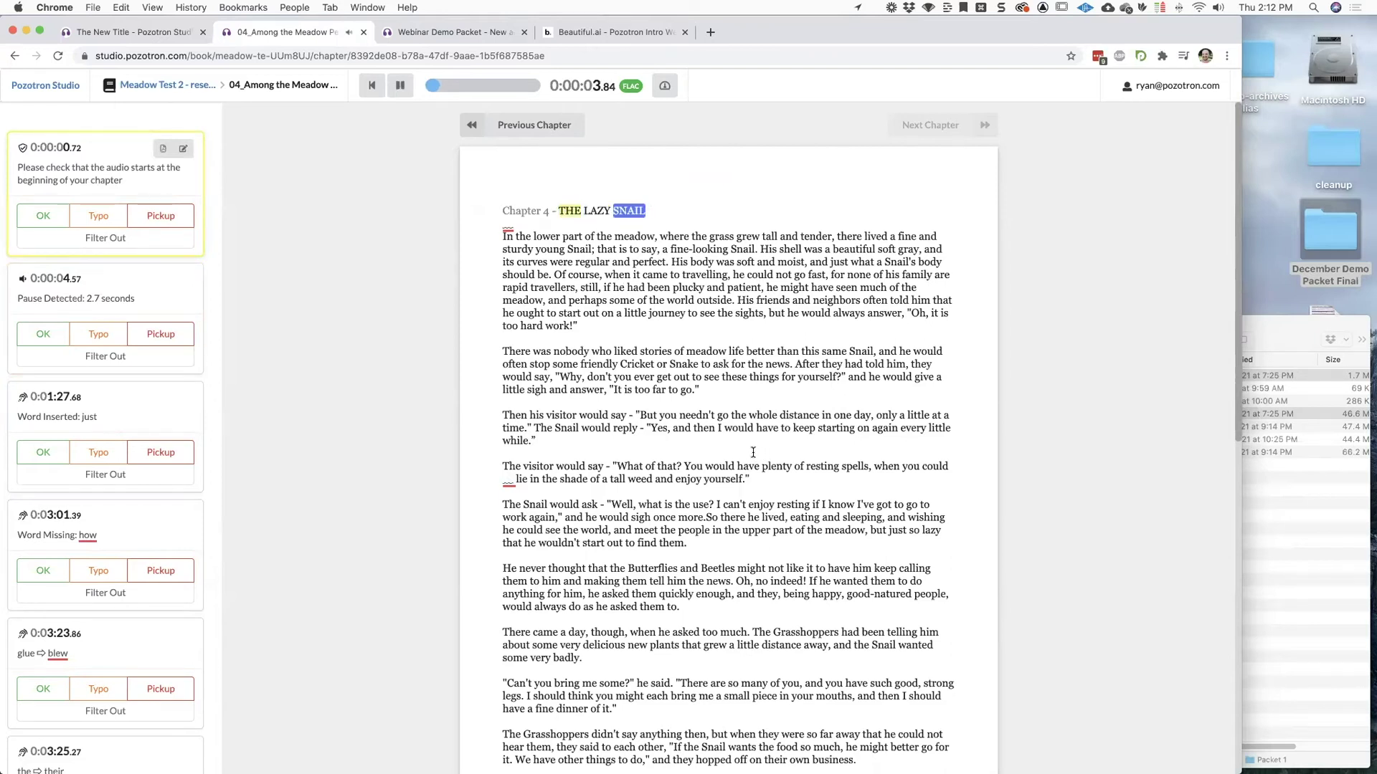
key("space")
left_click(154, 340)
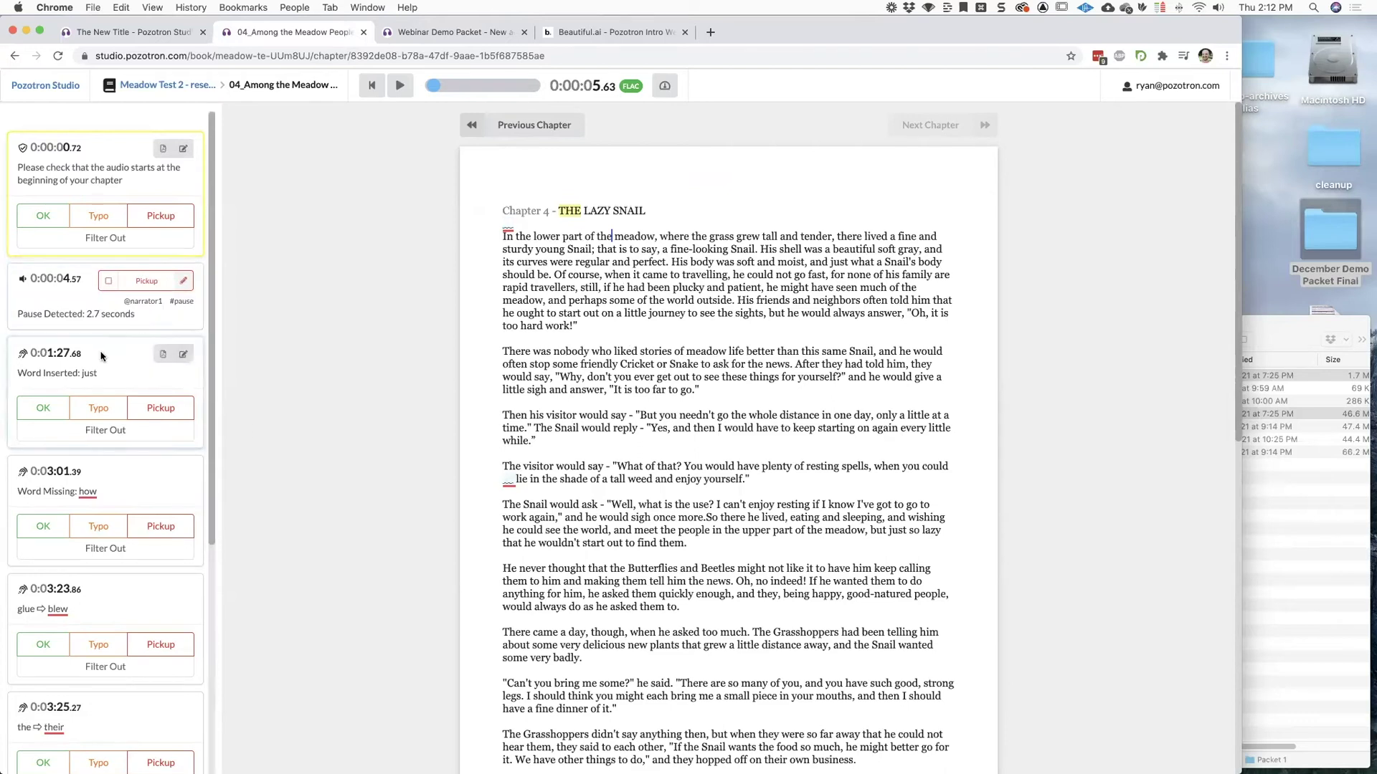
Listen to the inserted word "just" annotation and mark it as a pickup.
scroll(472, 364, "down", 1)
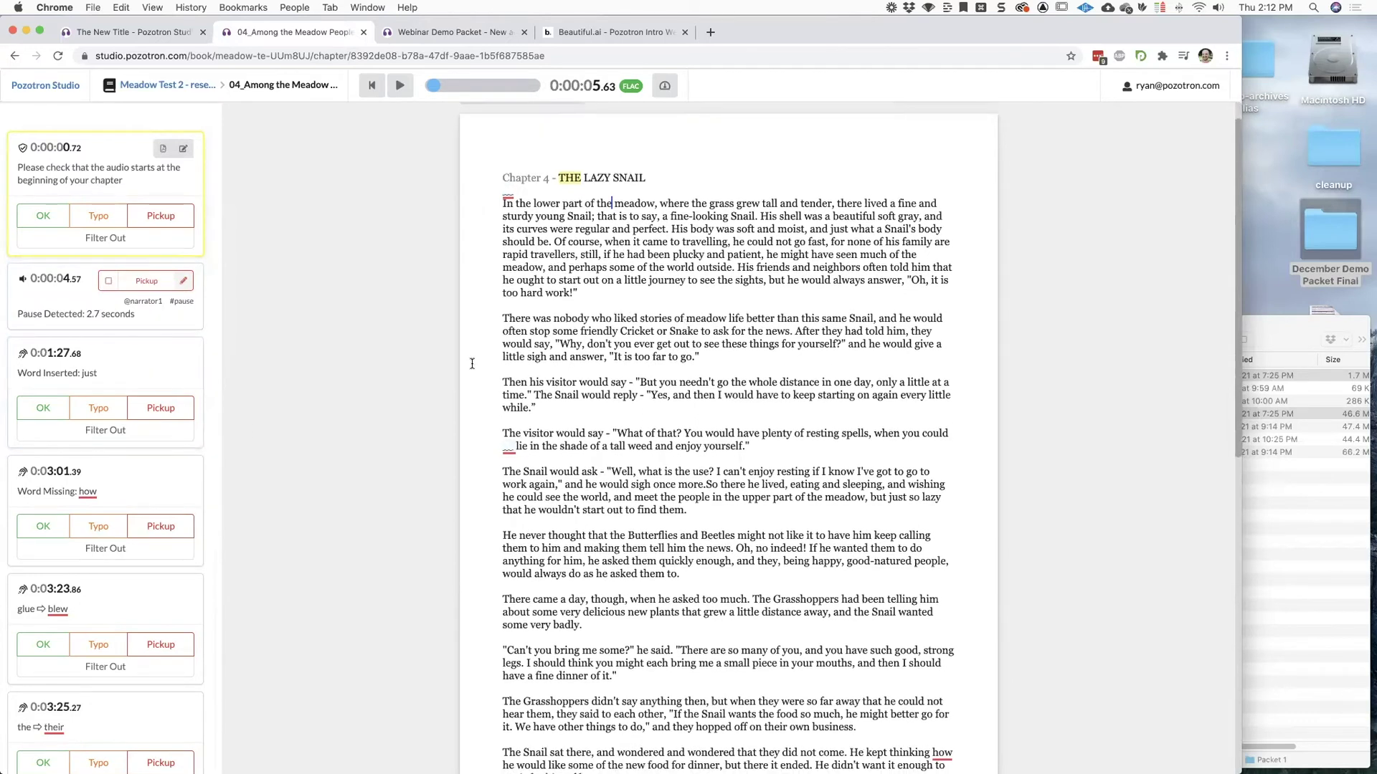
left_click(119, 356)
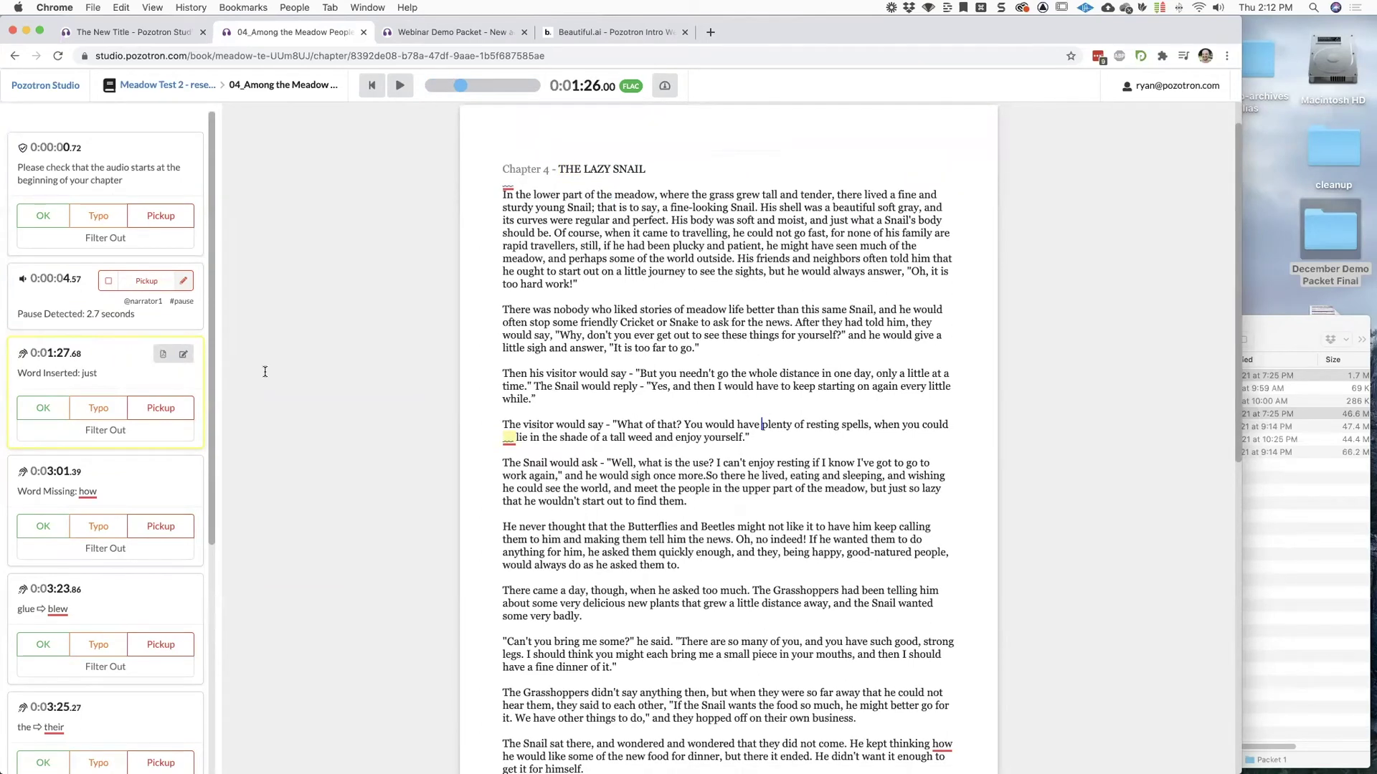
key("space")
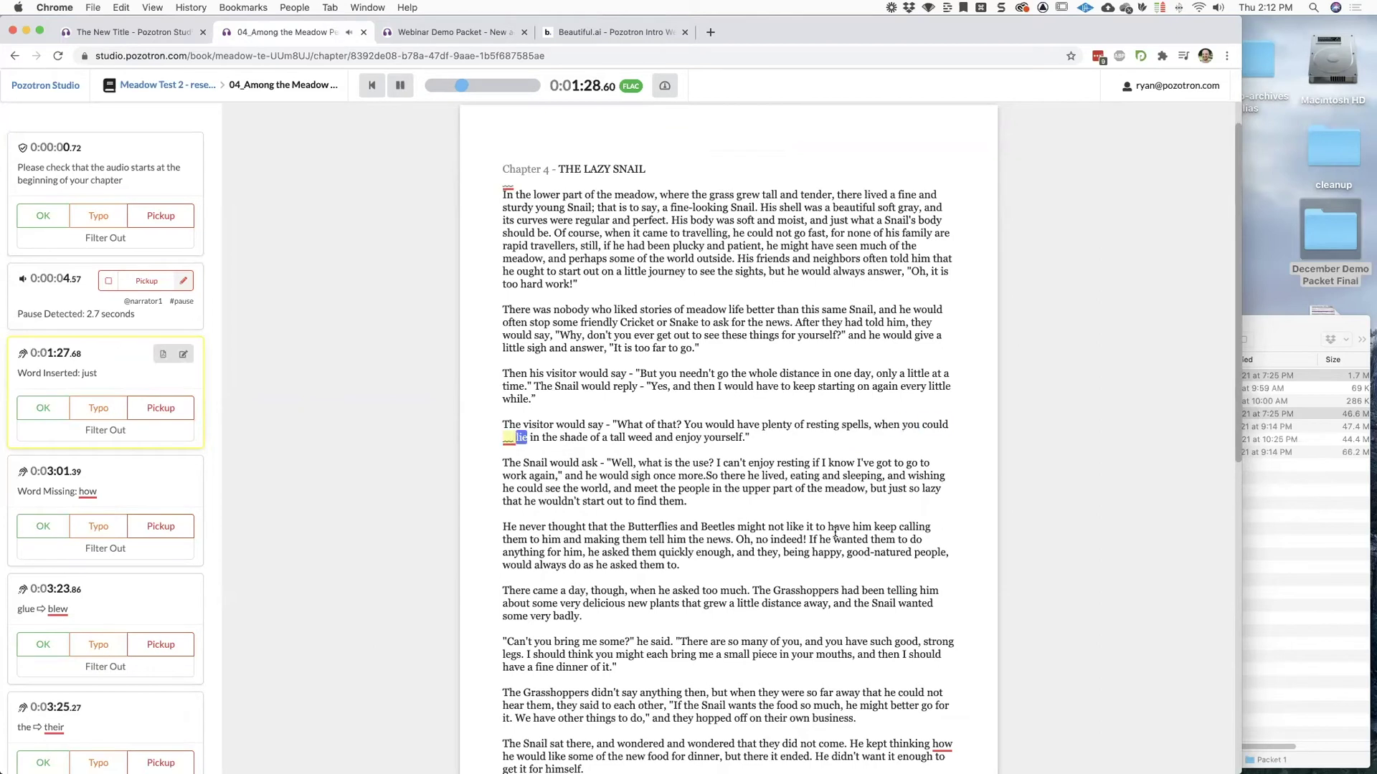
key("space")
left_click(118, 363)
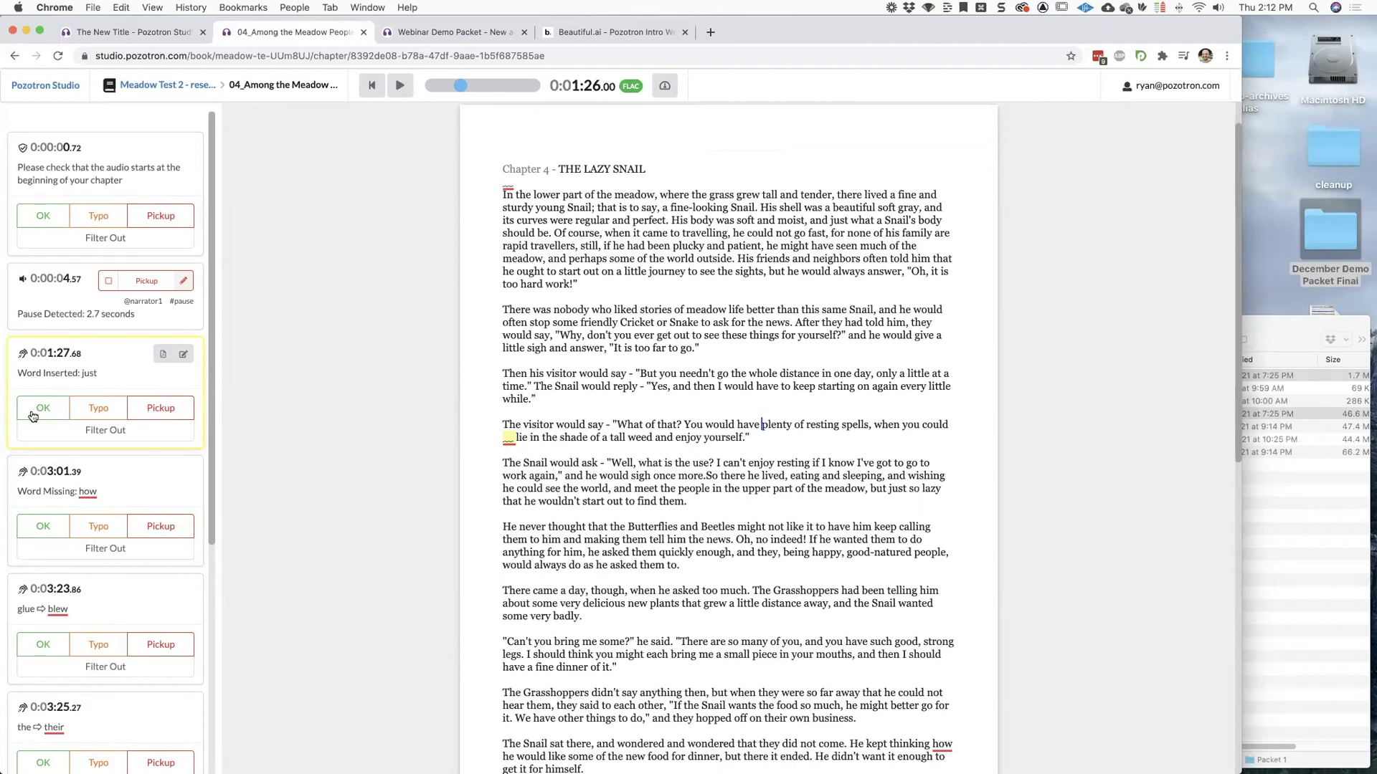
left_click(164, 410)
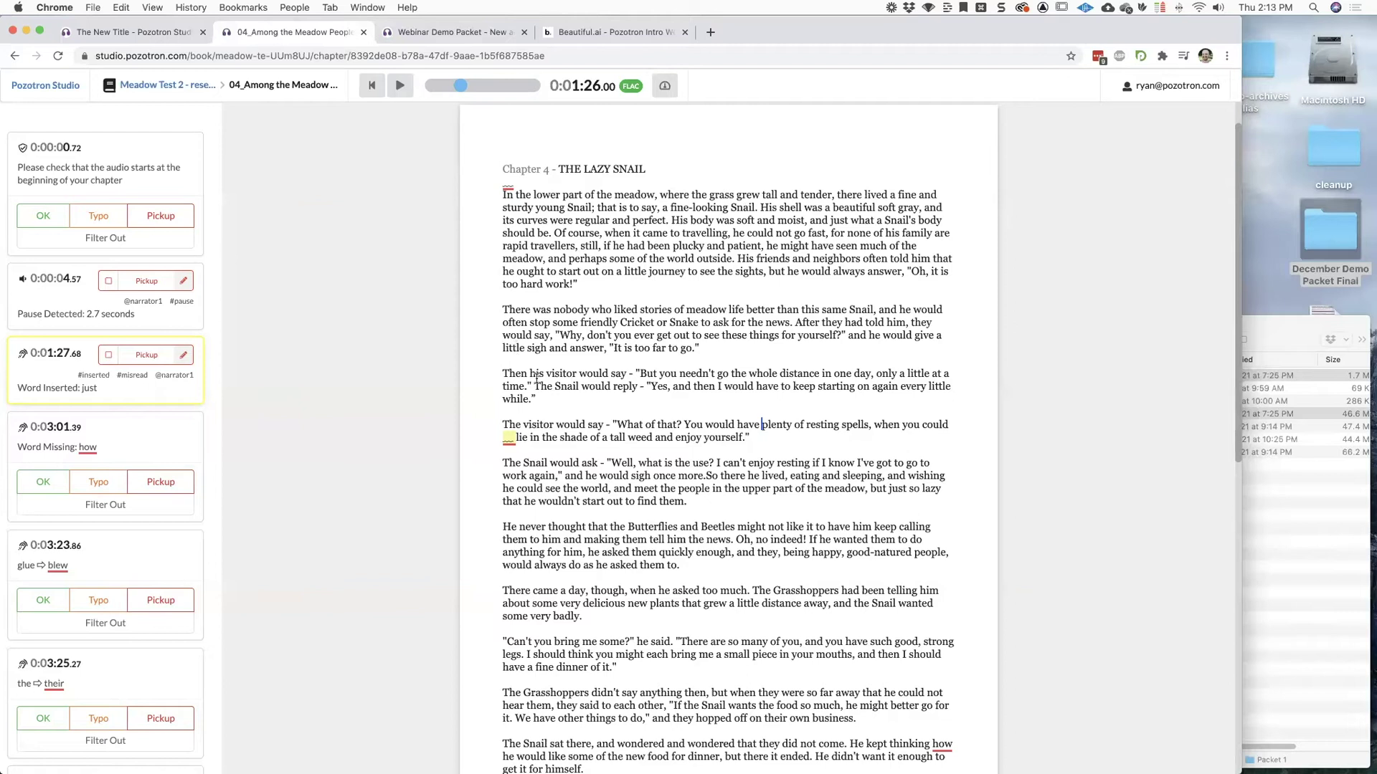
Listen to the missing word "how" annotation and mark it as a pickup.
scroll(758, 336, "down", 8)
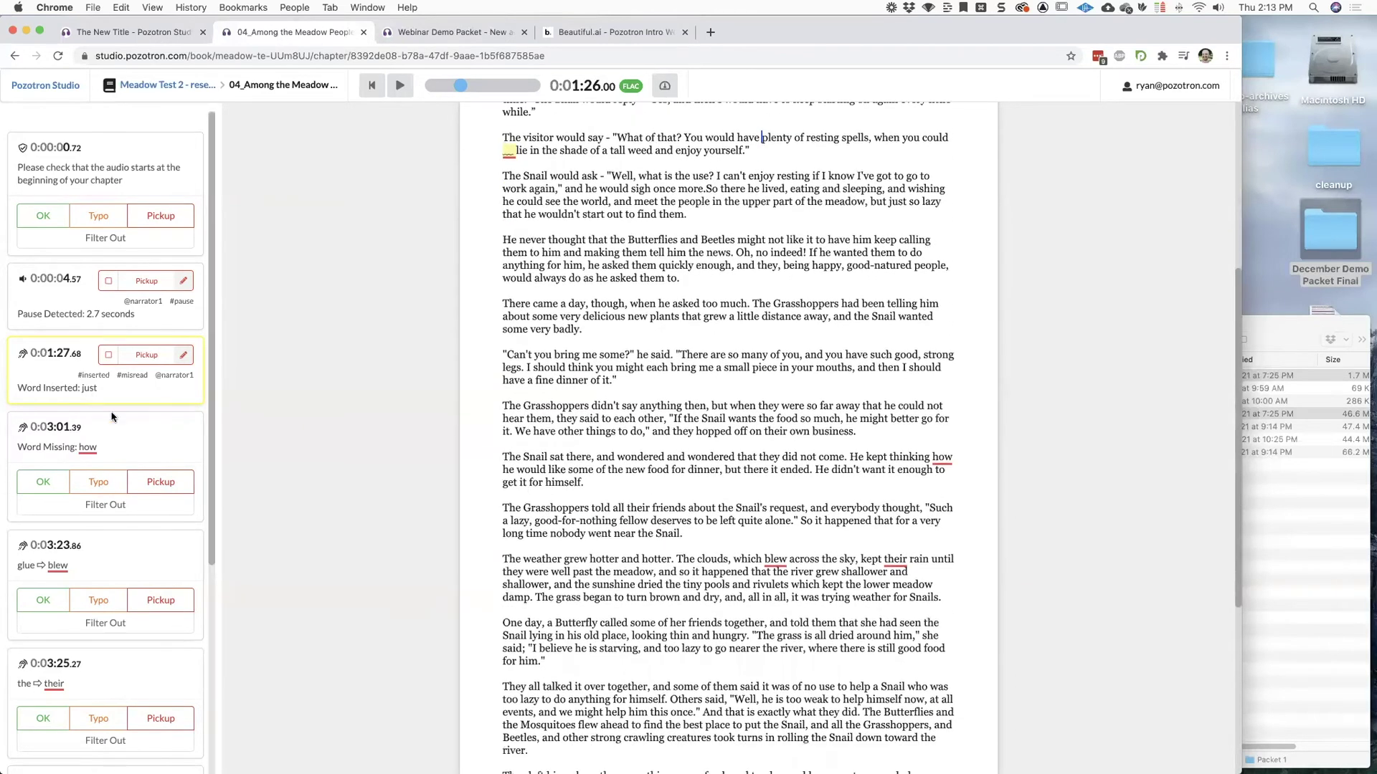
left_click(130, 438)
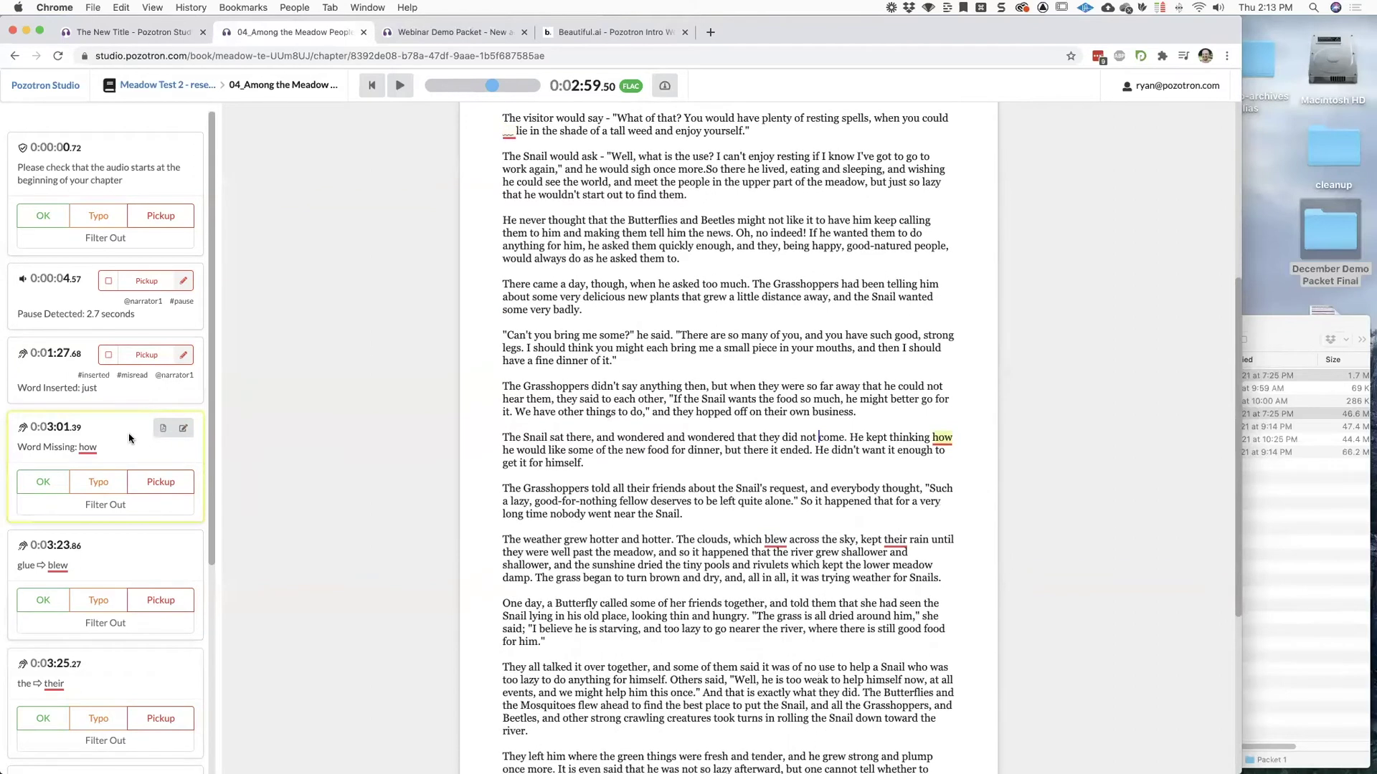
key("space")
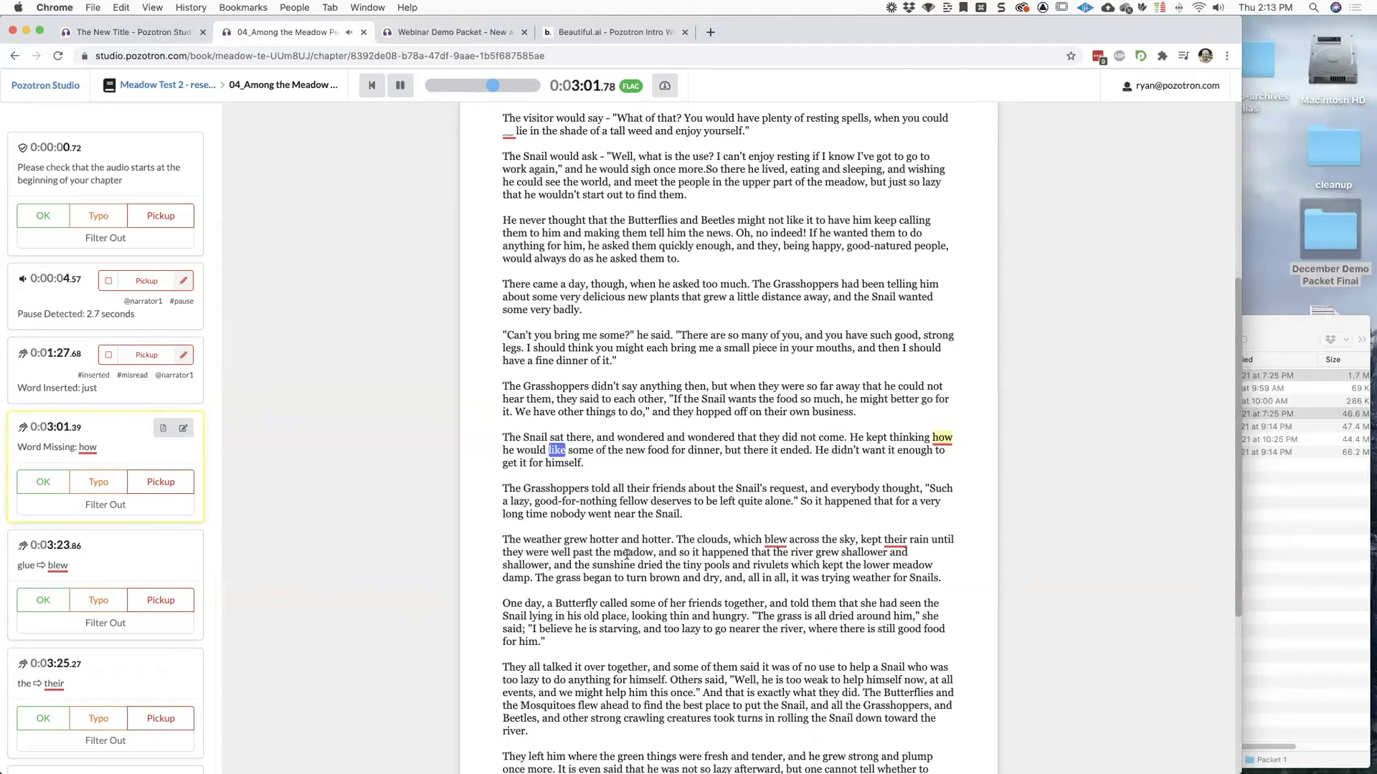
key("space")
left_click(160, 483)
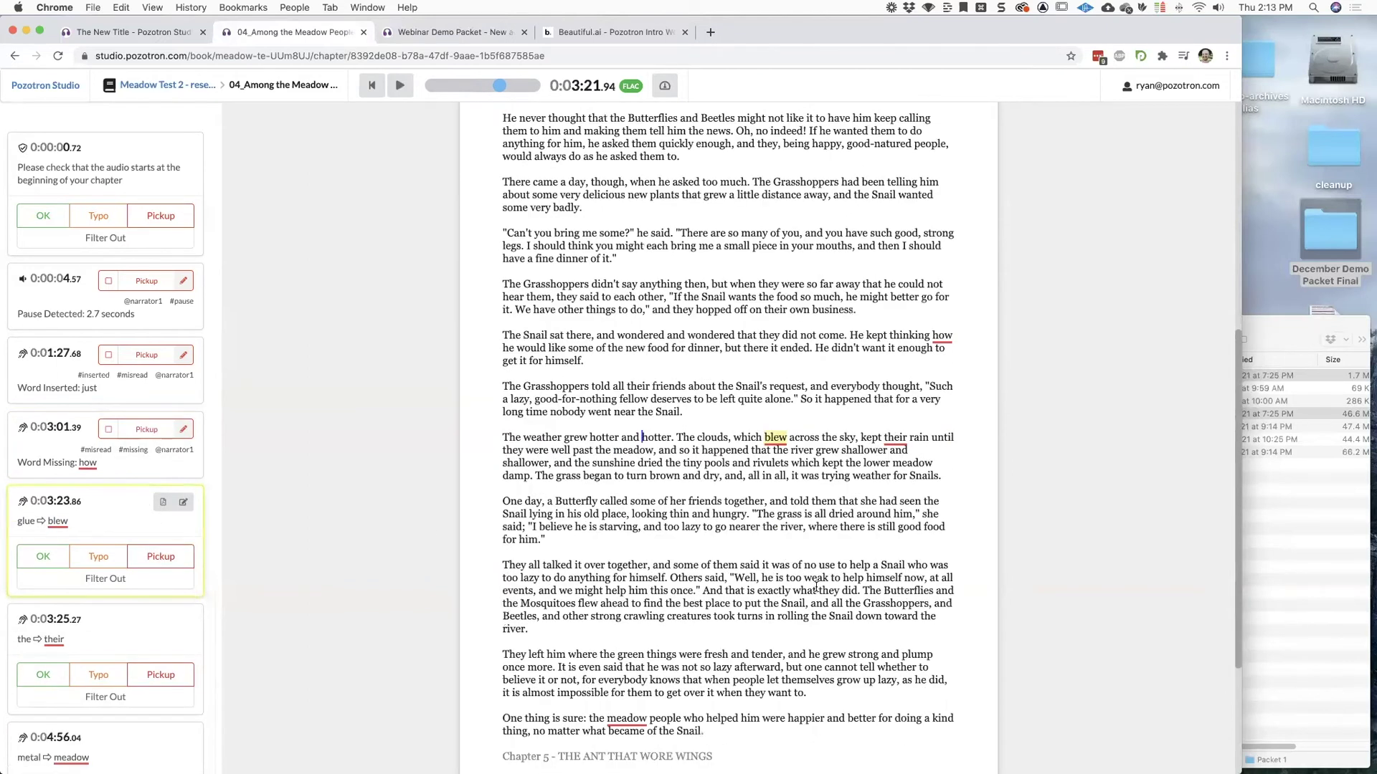
Listen to the "glue" versus "blew" annotation, replay it from "clouds", and mark it as OK.
key("space")
key("space")
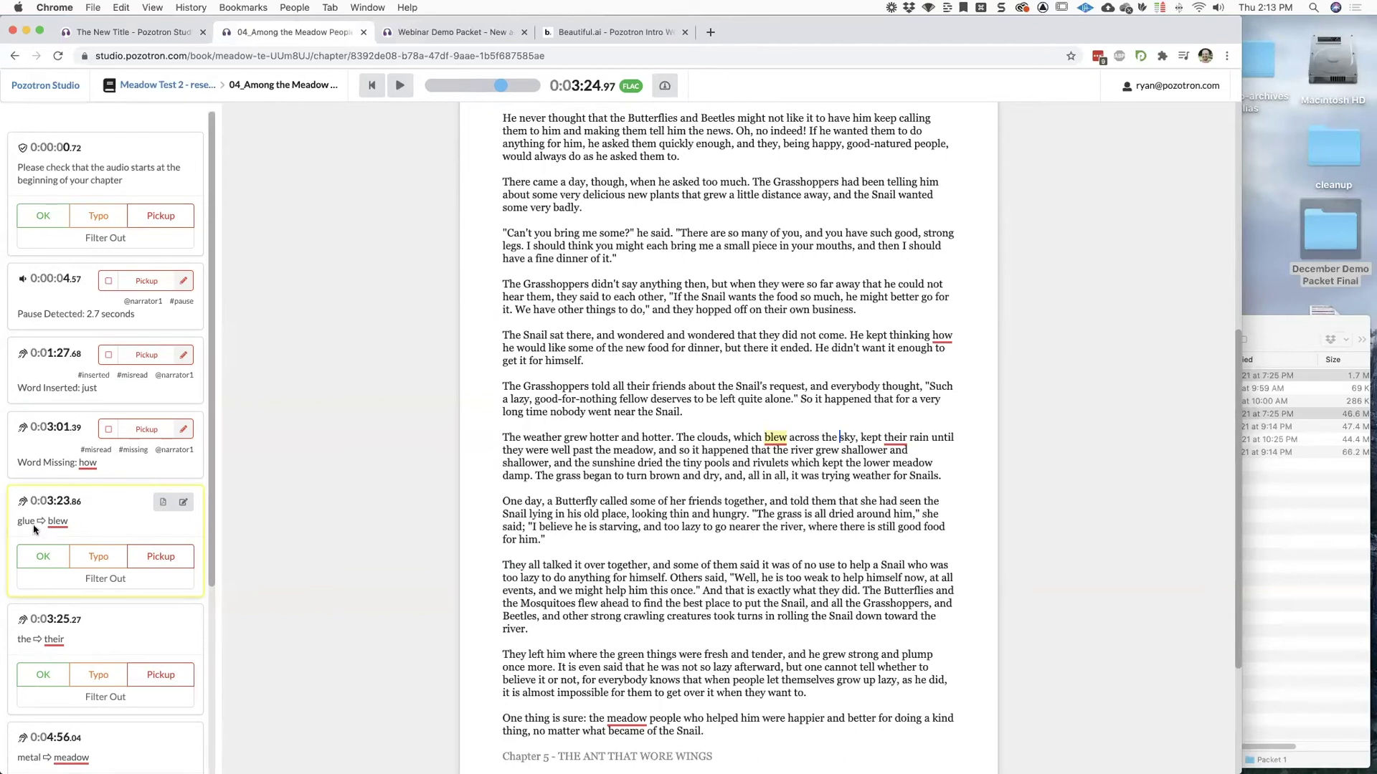
left_click(700, 437)
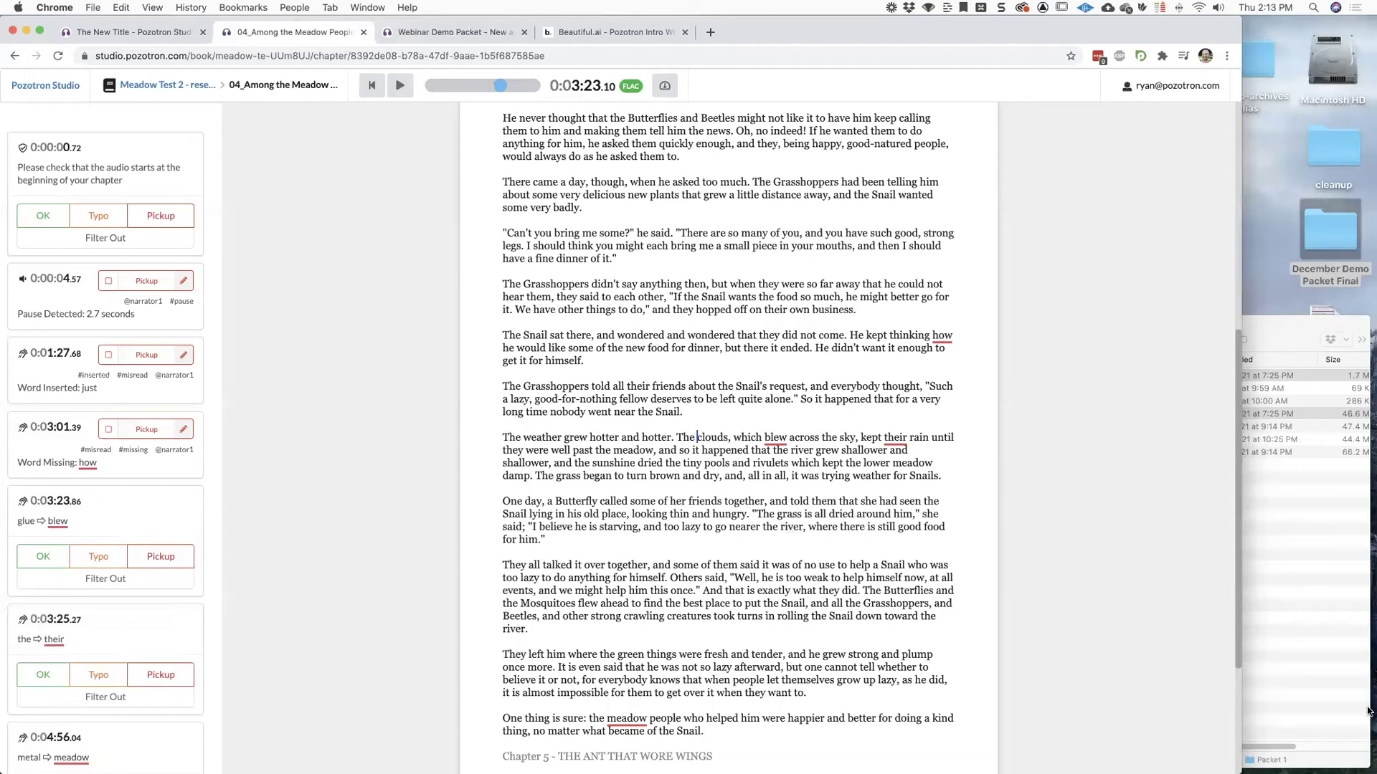
key("space")
key("space")
left_click(44, 557)
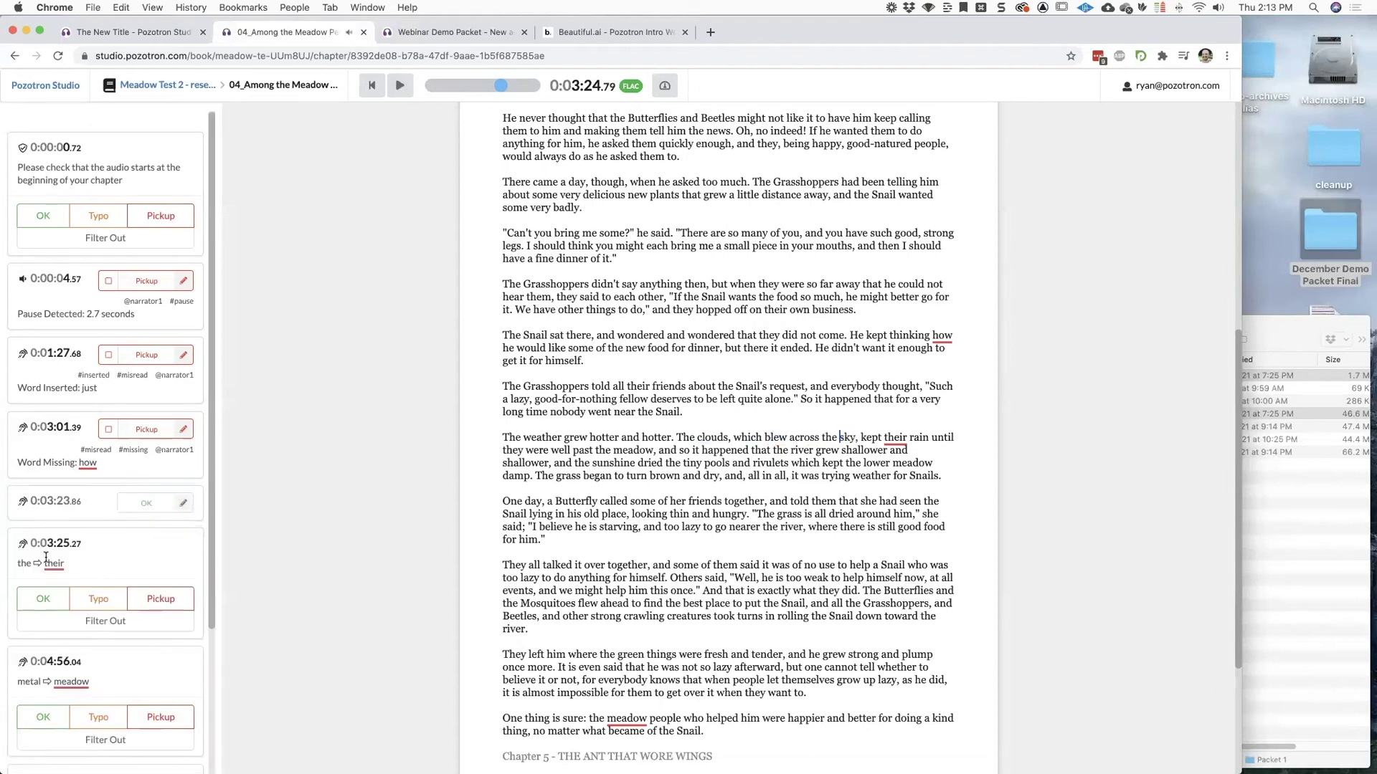
Listen to the "the" versus "their" annotation, replay it from "sky", and mark it as OK.
key("space")
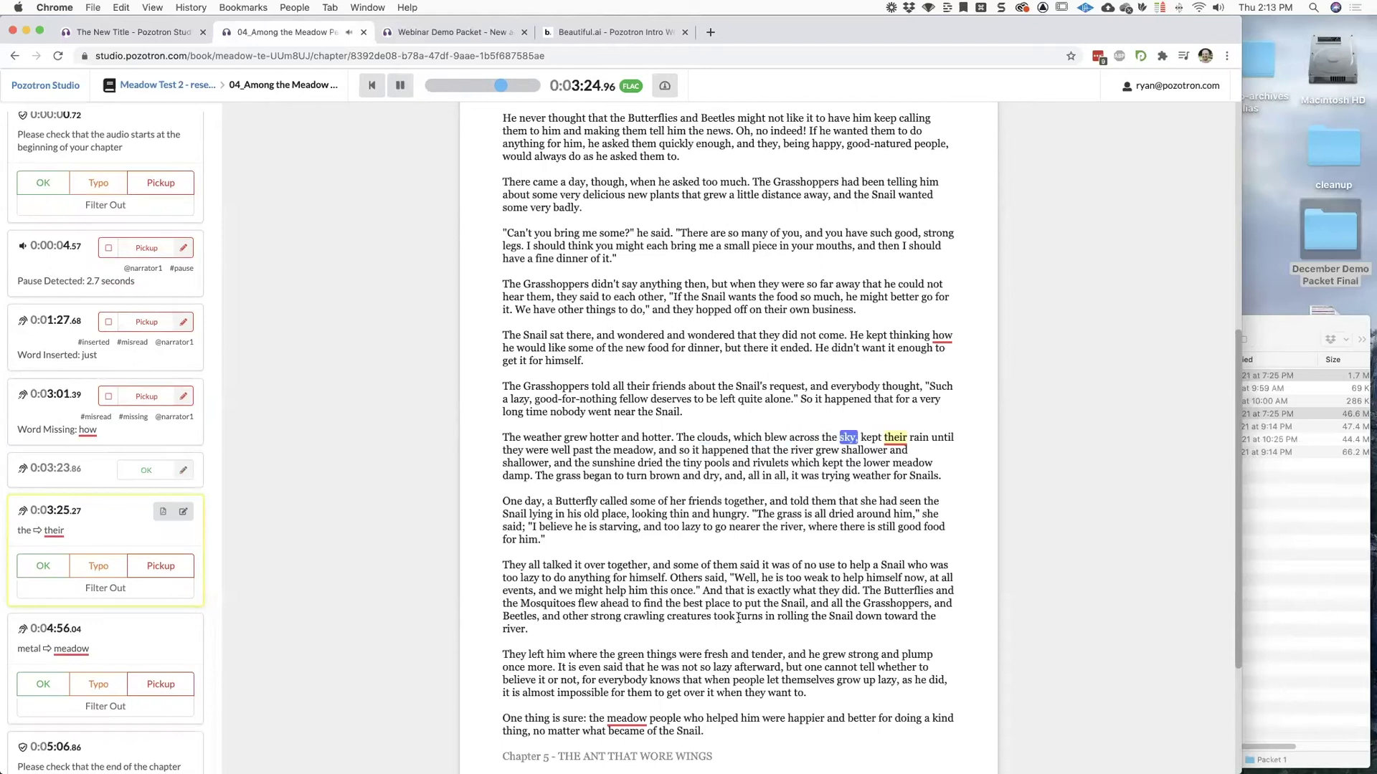
key("space")
left_click(850, 437)
key("space")
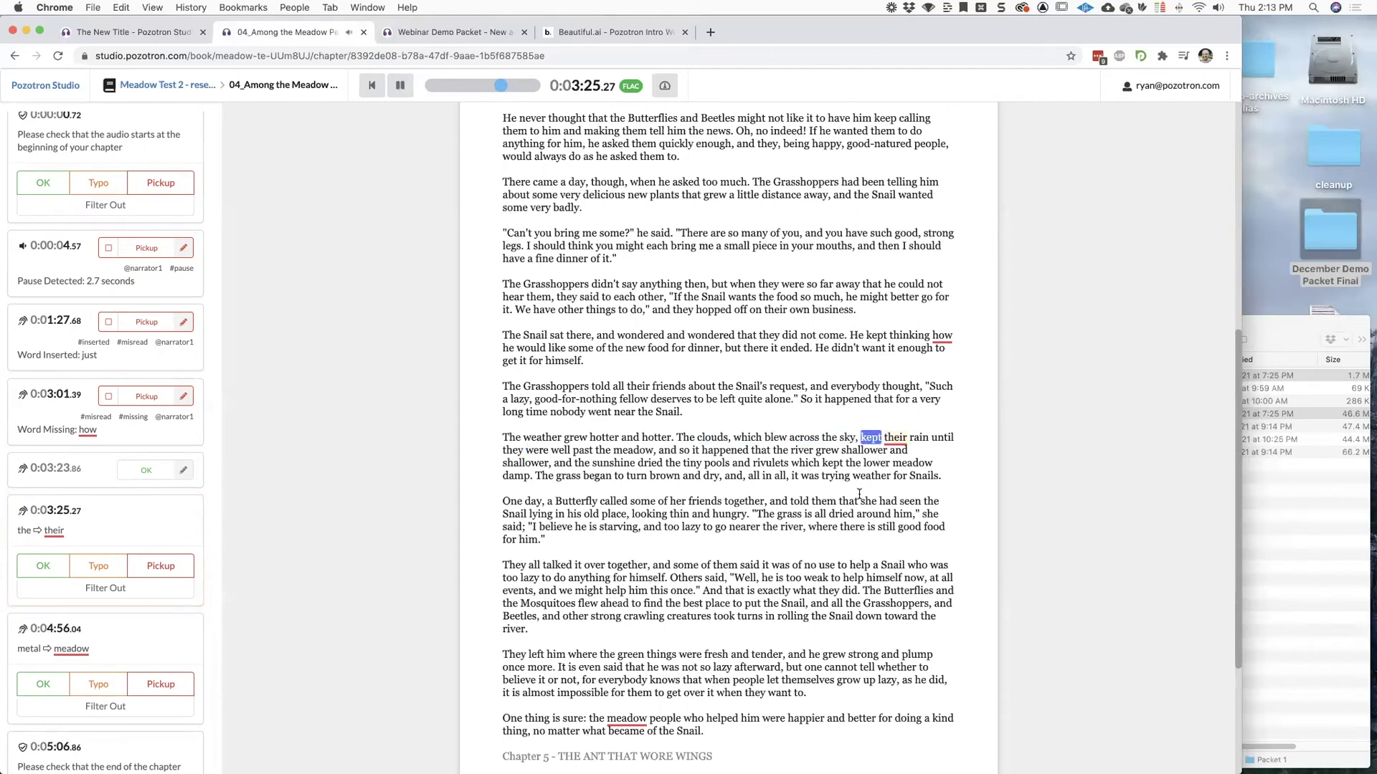
key("space")
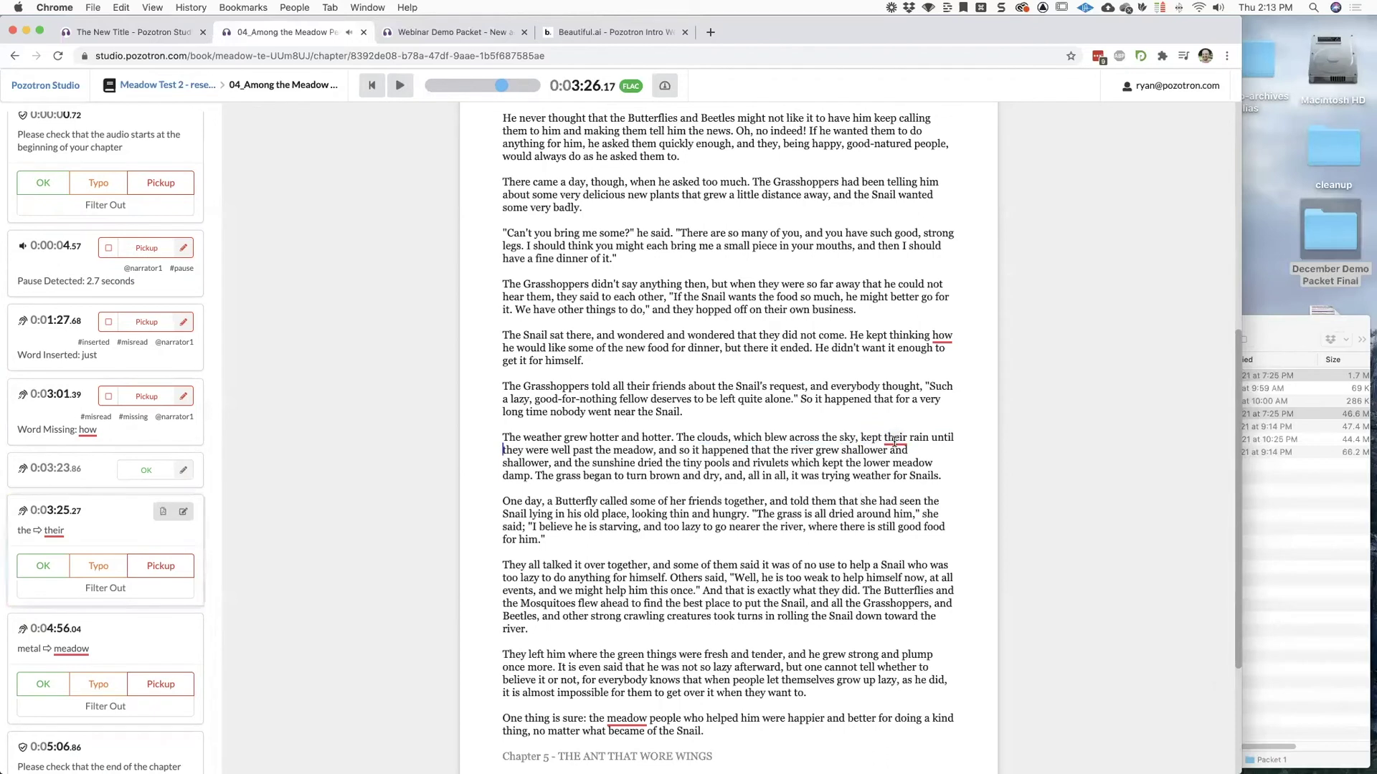
left_click(51, 568)
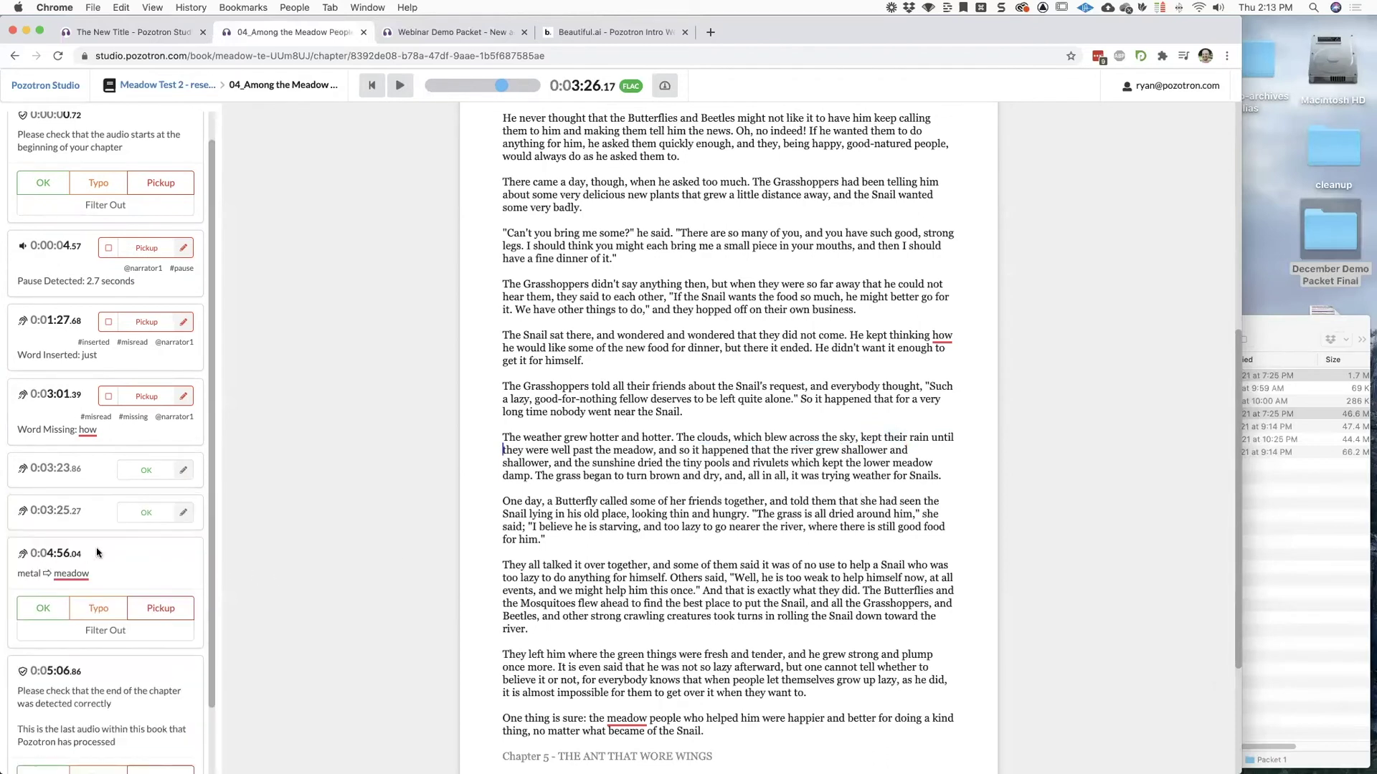
Listen to the "metal" versus "meadow" annotation and mark it as a pickup.
left_click(93, 554)
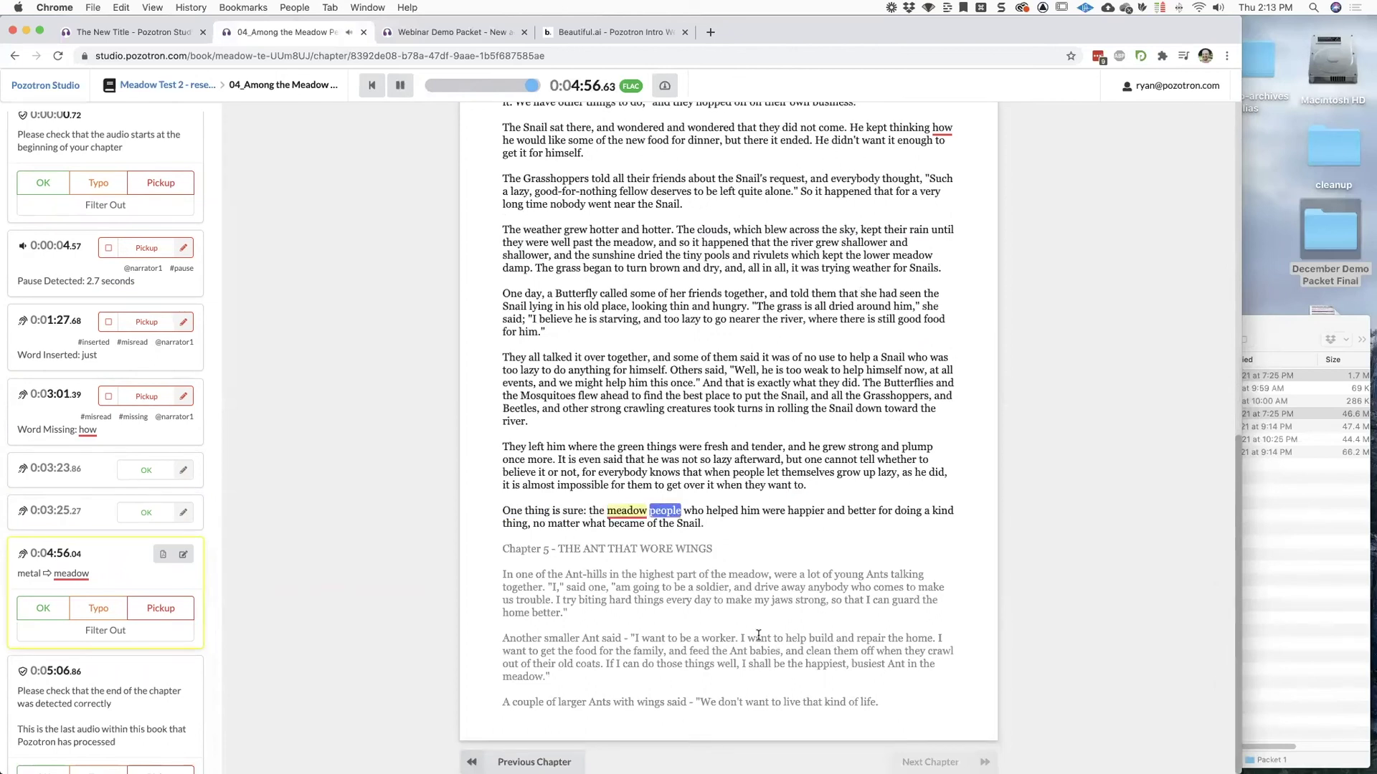
key("space")
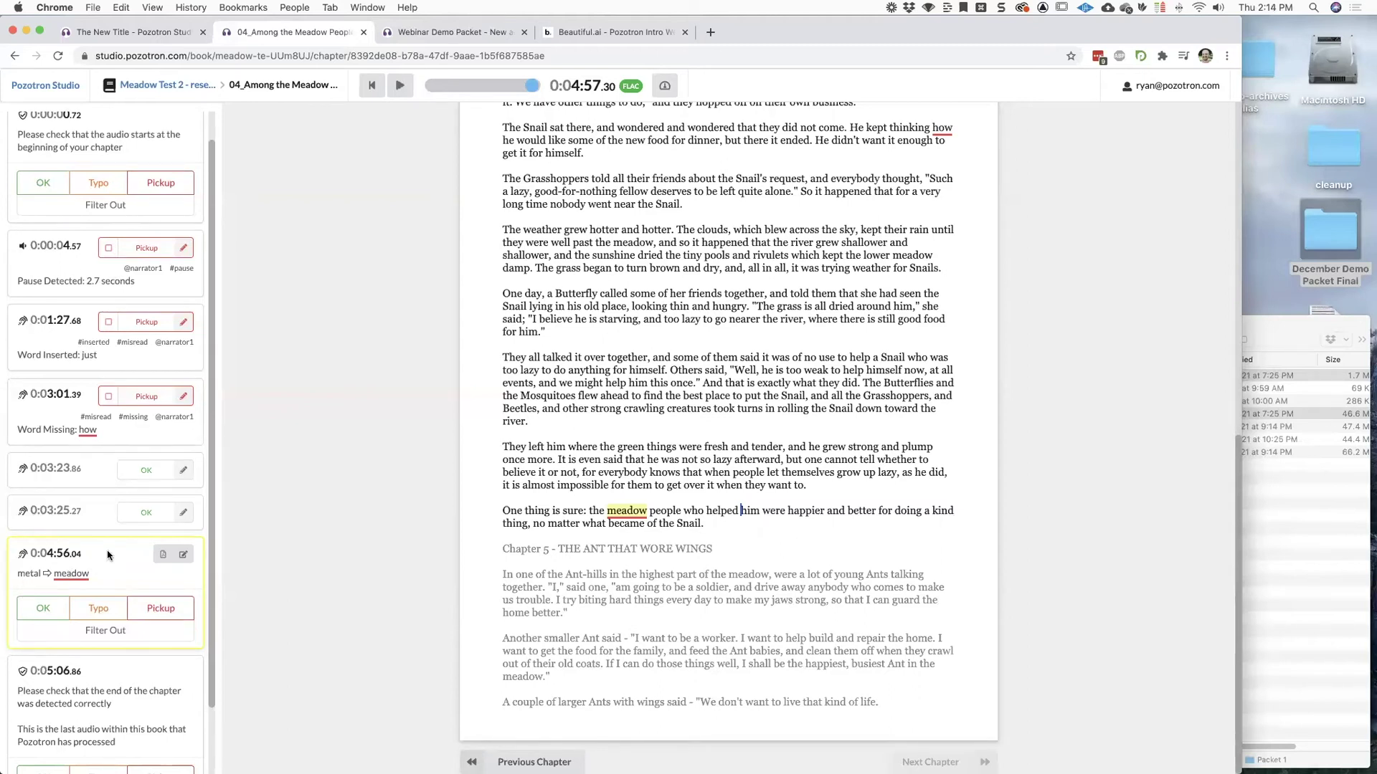
left_click(174, 612)
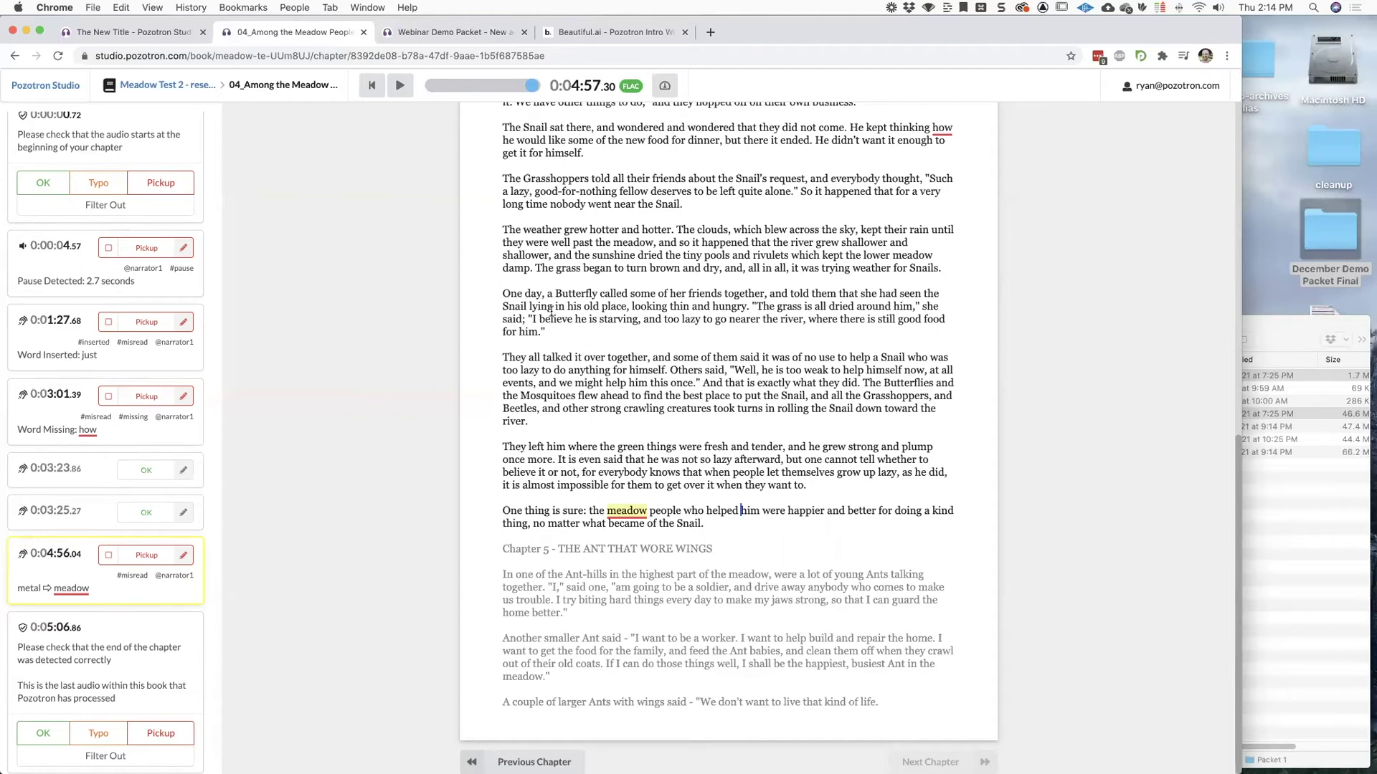
scroll(294, 264, "up", 10)
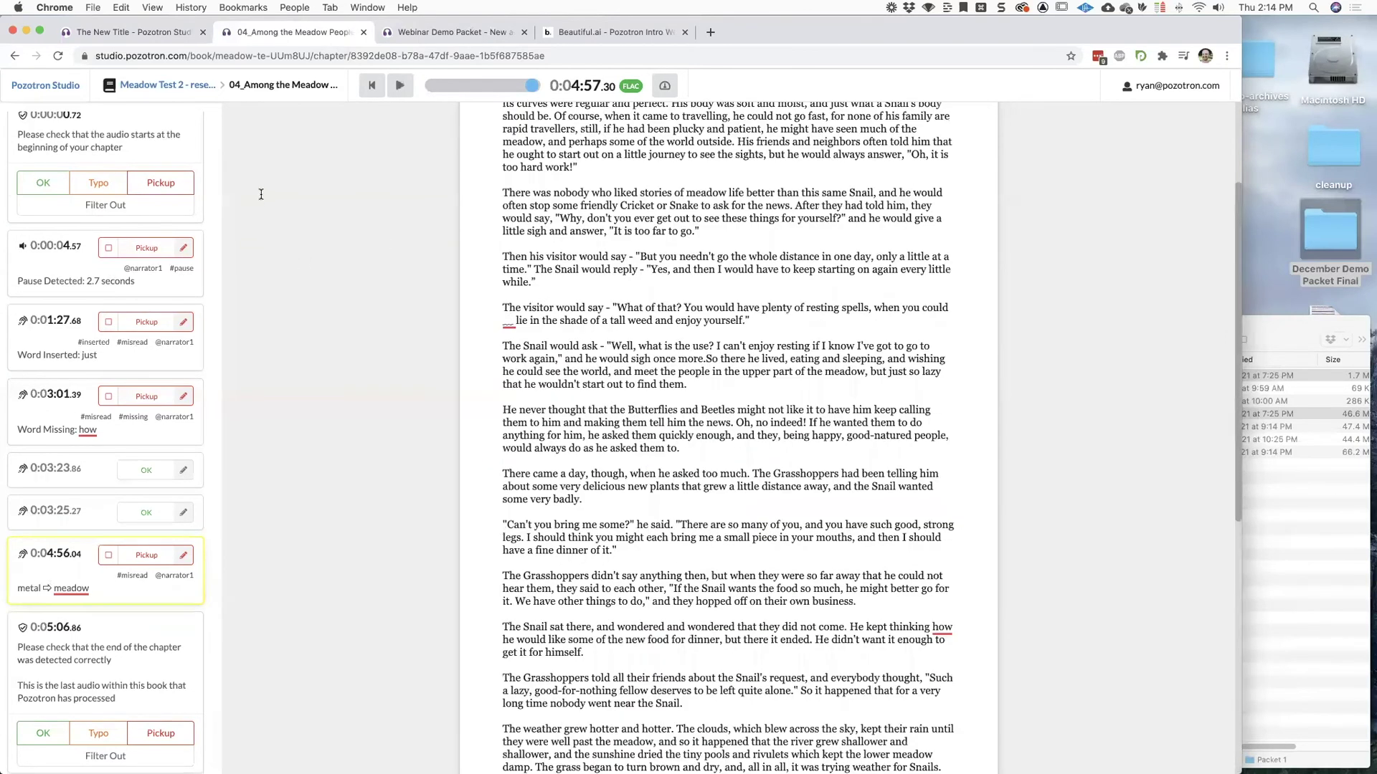
Check the basics slide, return to the Webinar Demo Packet project, and switch to its proofing report workbook in Excel.
left_click(638, 32)
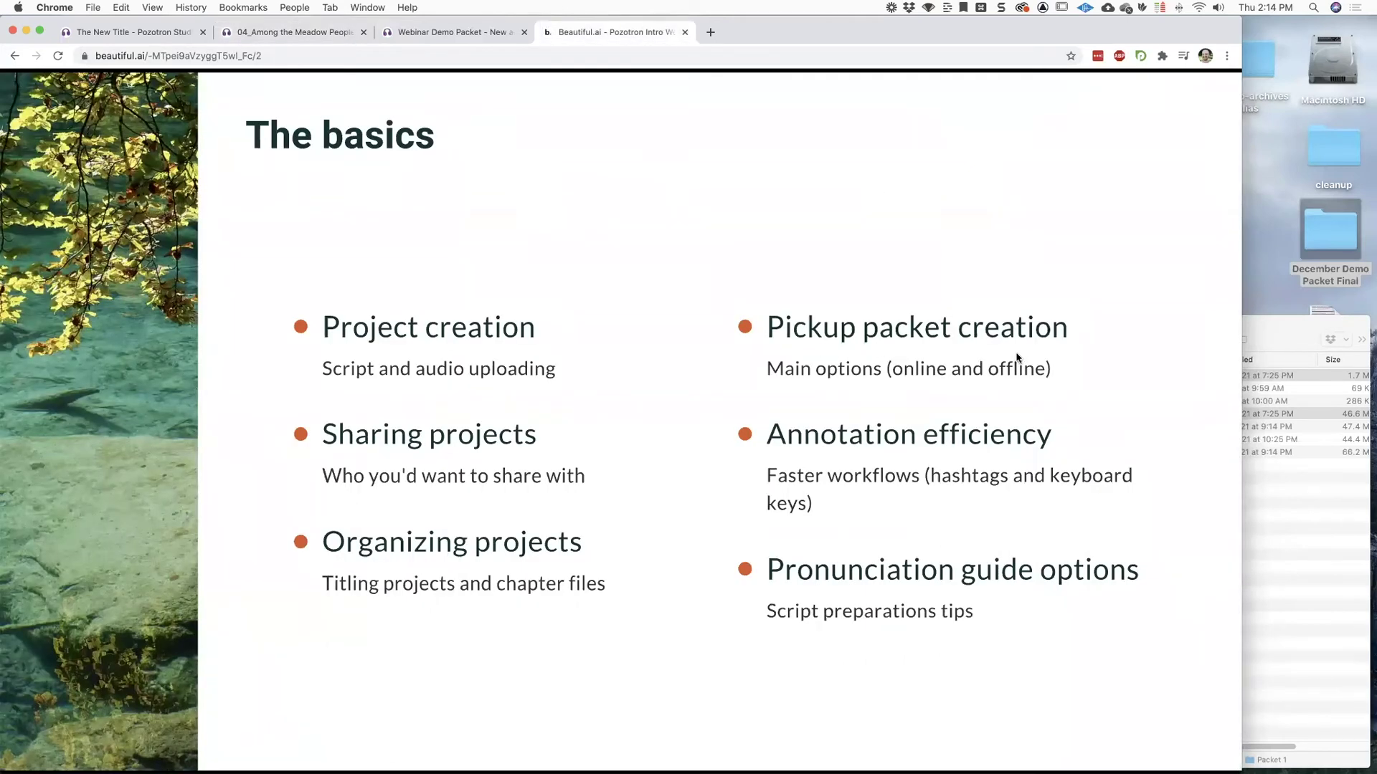
left_click(440, 33)
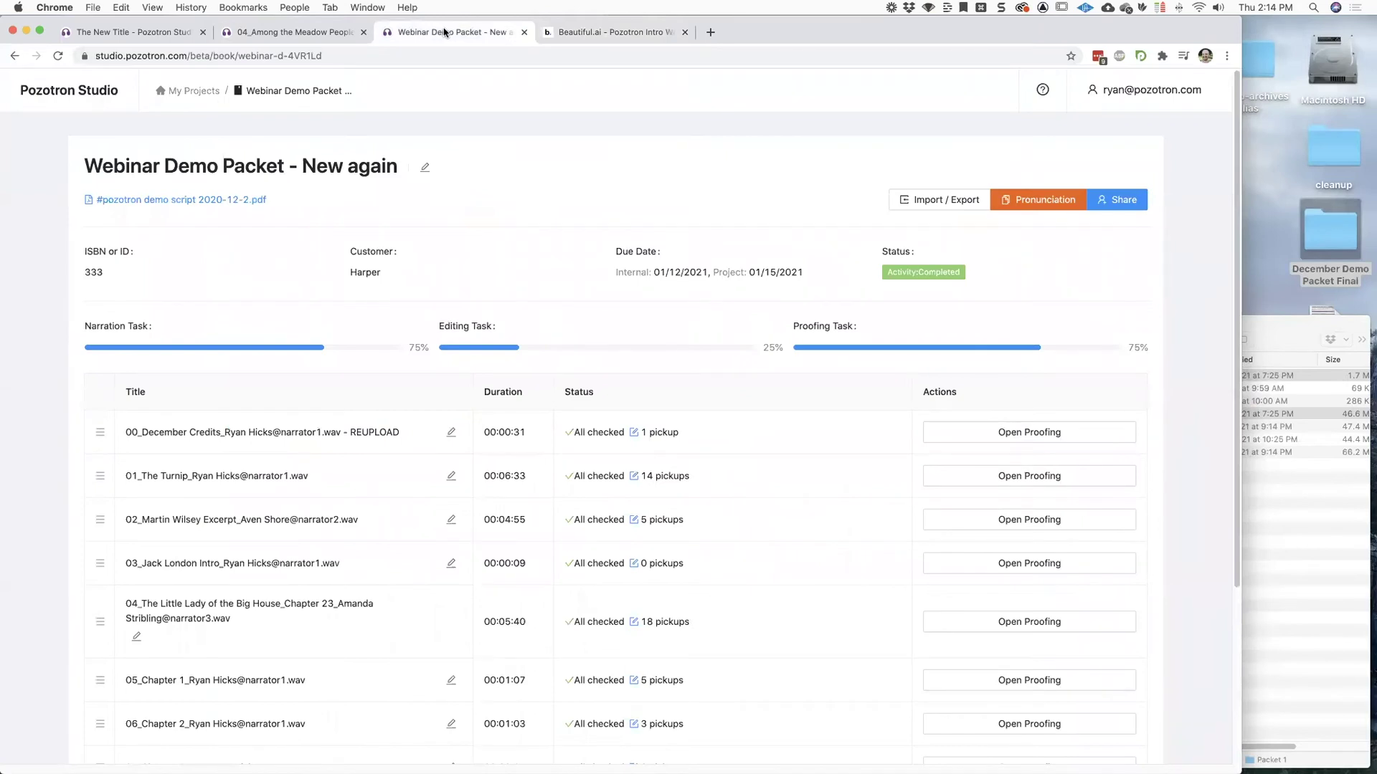
left_click(666, 747)
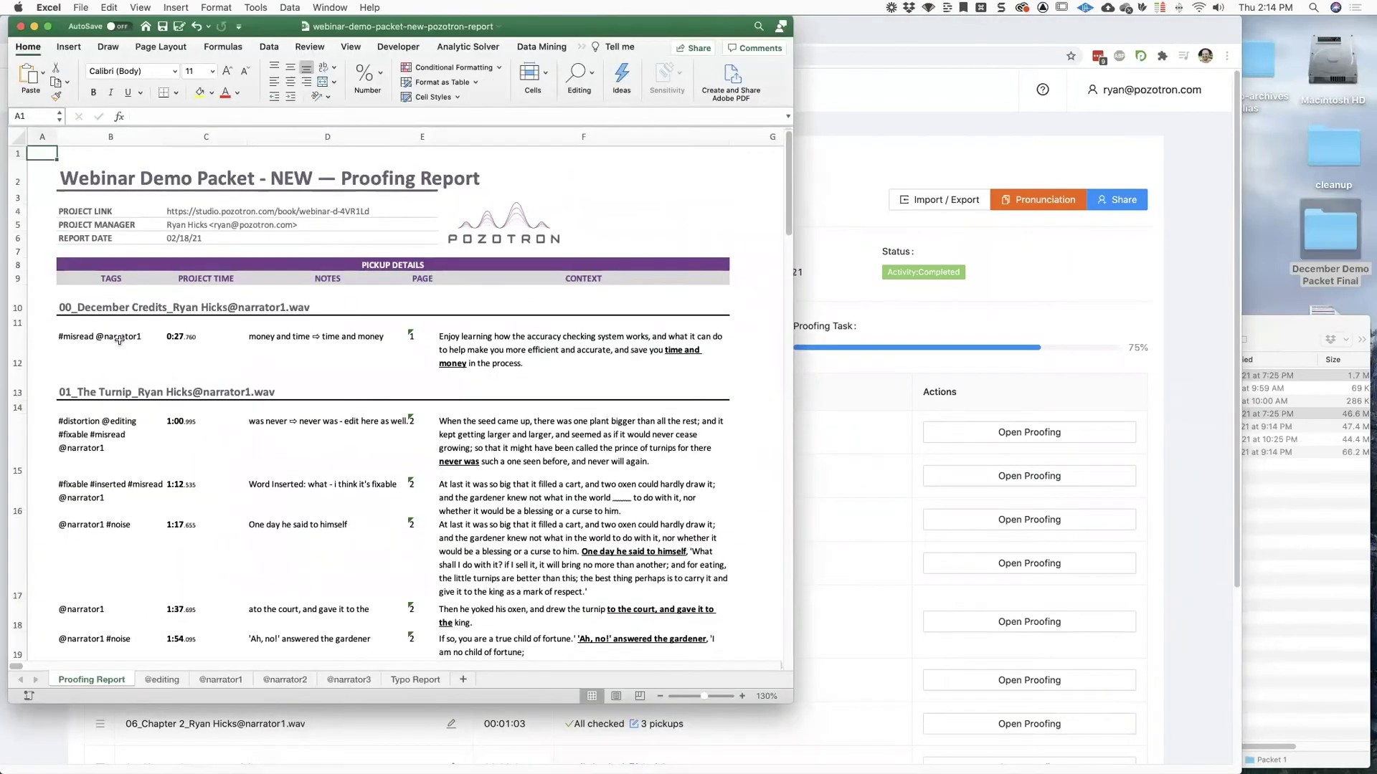
Examine the tags, notes and manuscript context of the pickups for the December Credits and The Turnip chapters in the Proofing Report sheet.
left_click(292, 341)
left_click(606, 358)
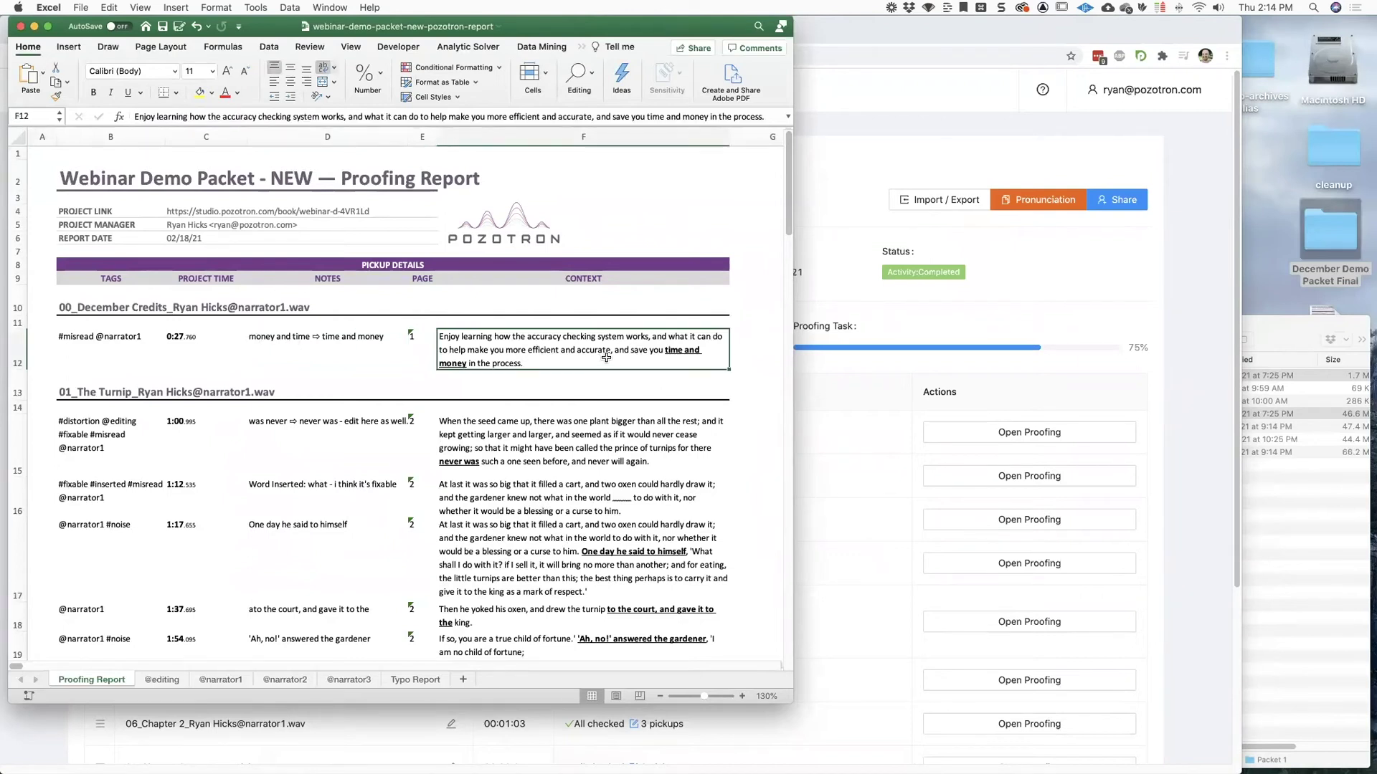
scroll(529, 396, "down", 2)
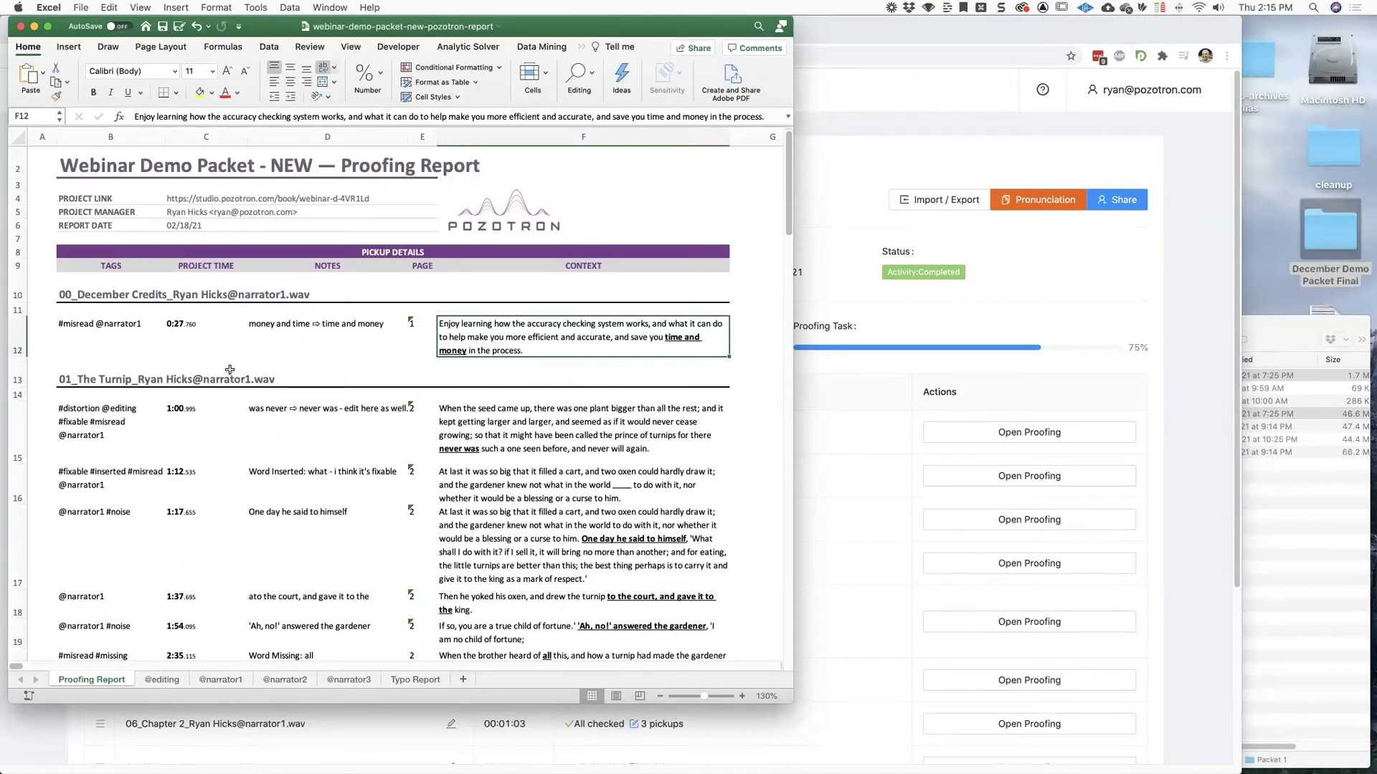
scroll(294, 377, "down", 1)
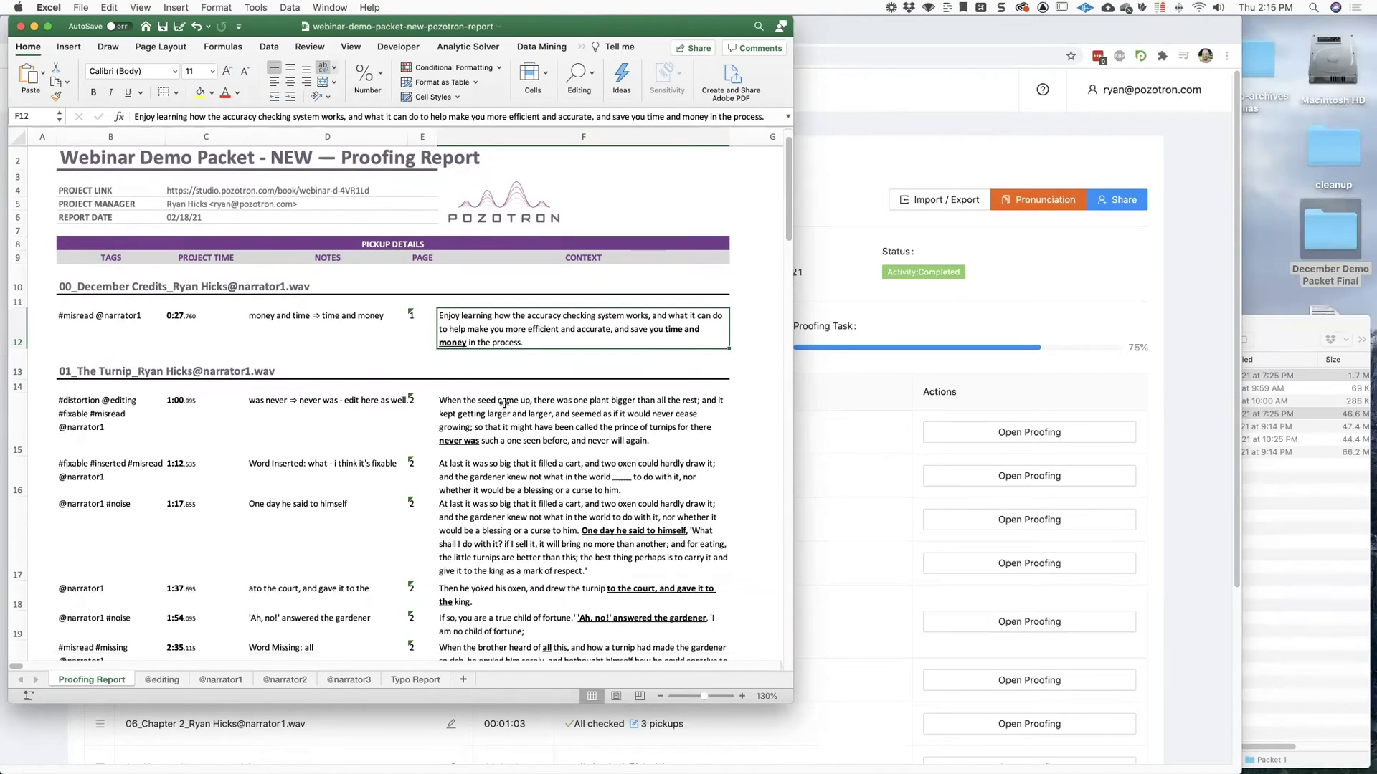
scroll(459, 452, "down", 1)
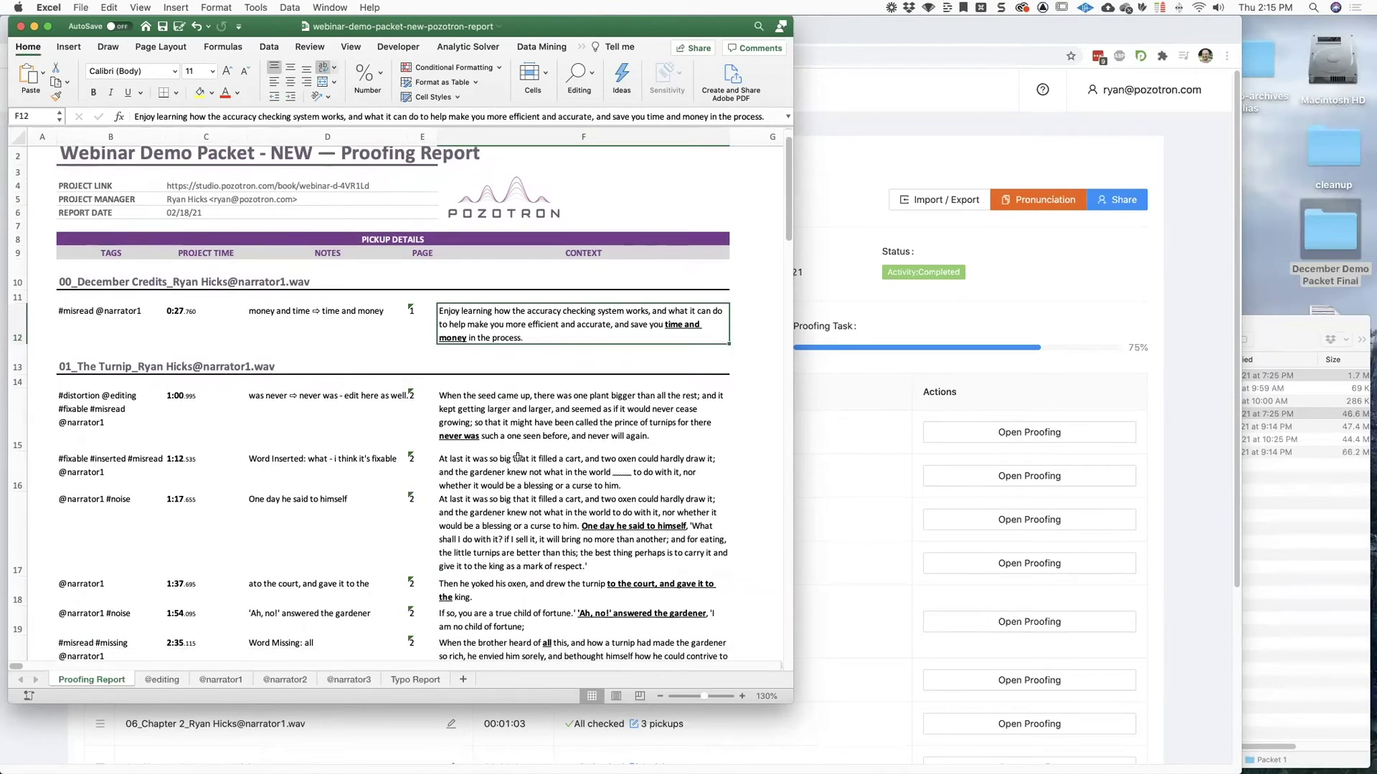
scroll(517, 459, "down", 3)
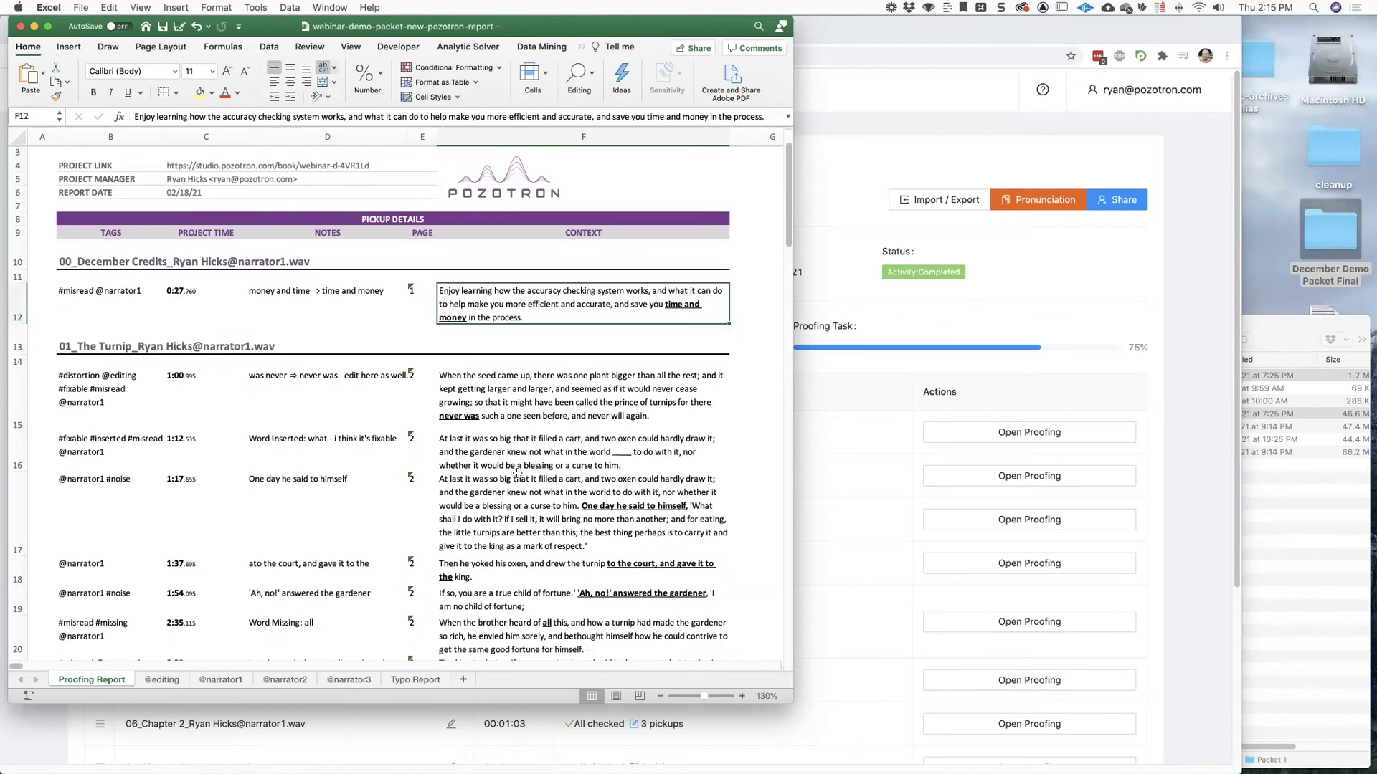
scroll(517, 473, "down", 10)
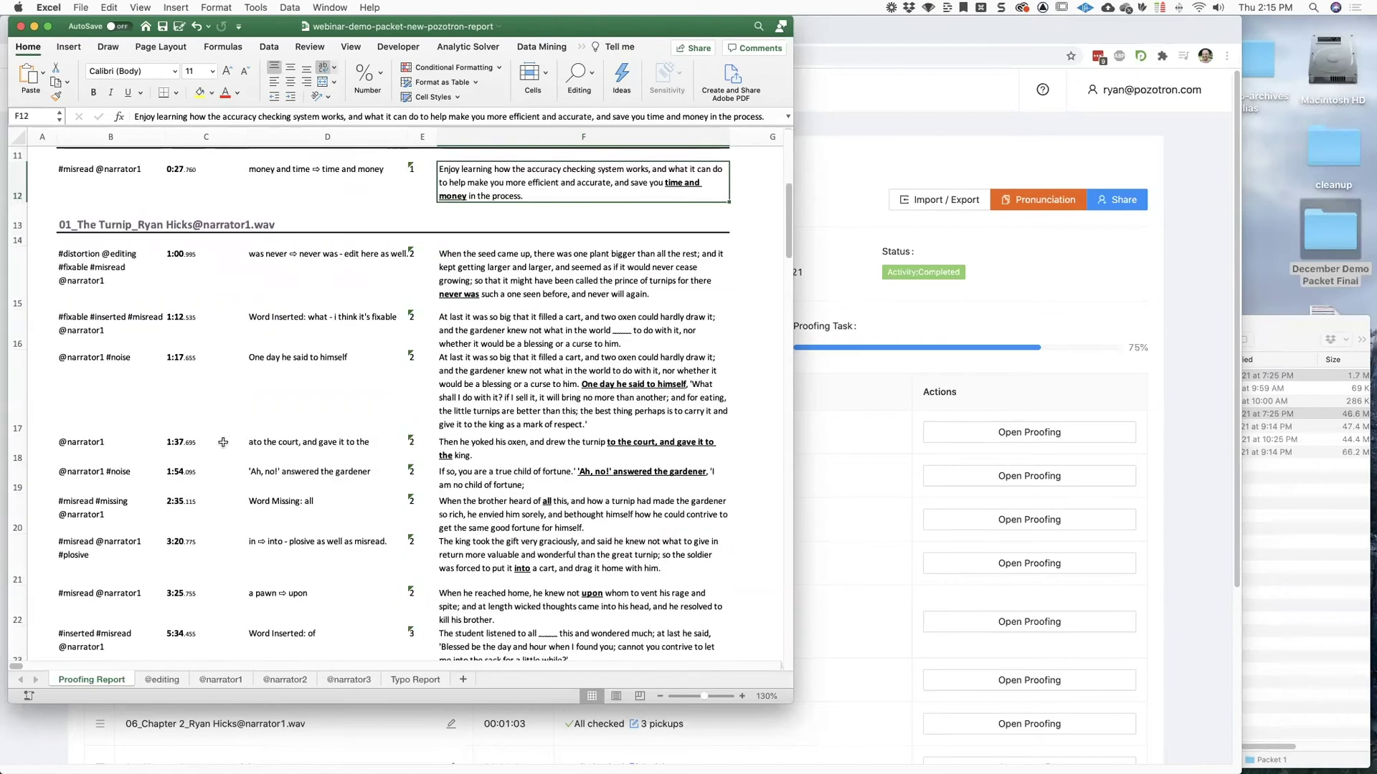
scroll(223, 442, "down", 5)
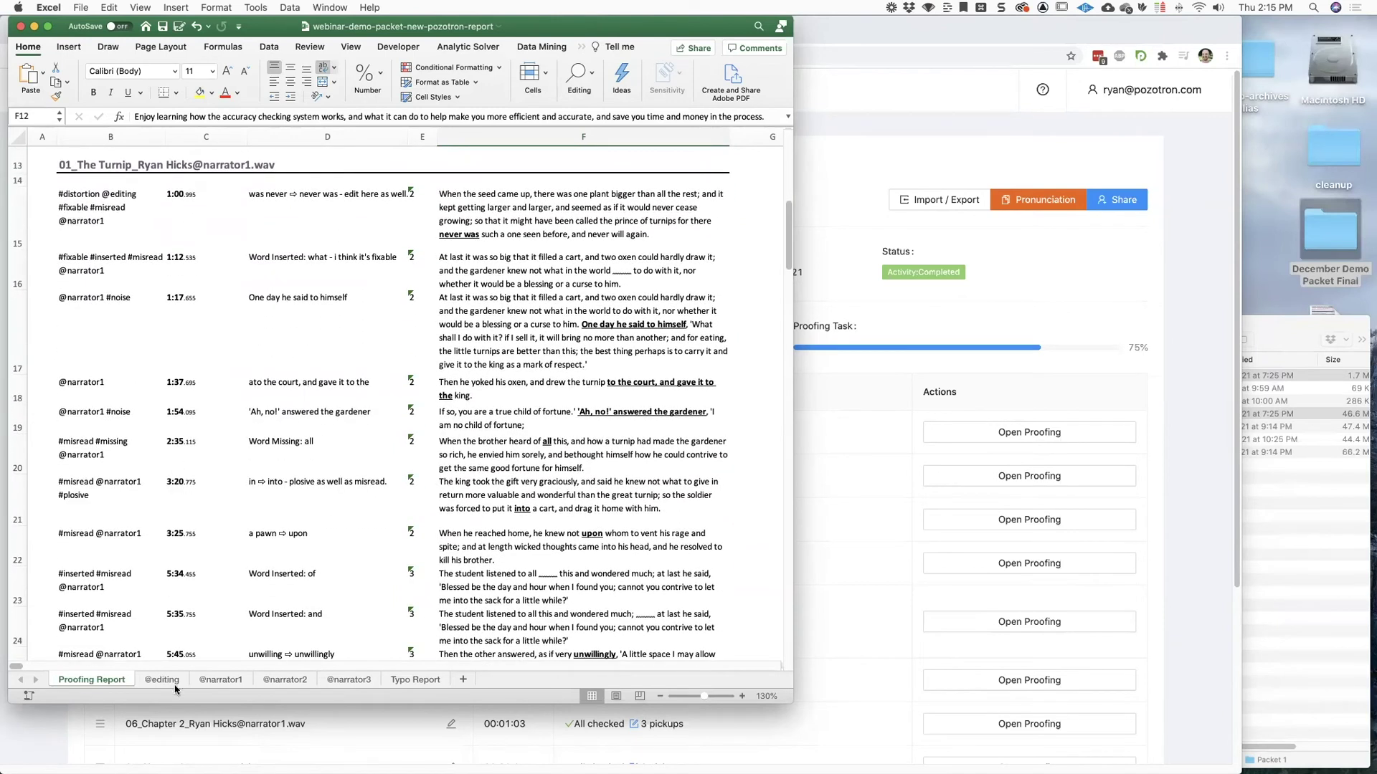
left_click(221, 681)
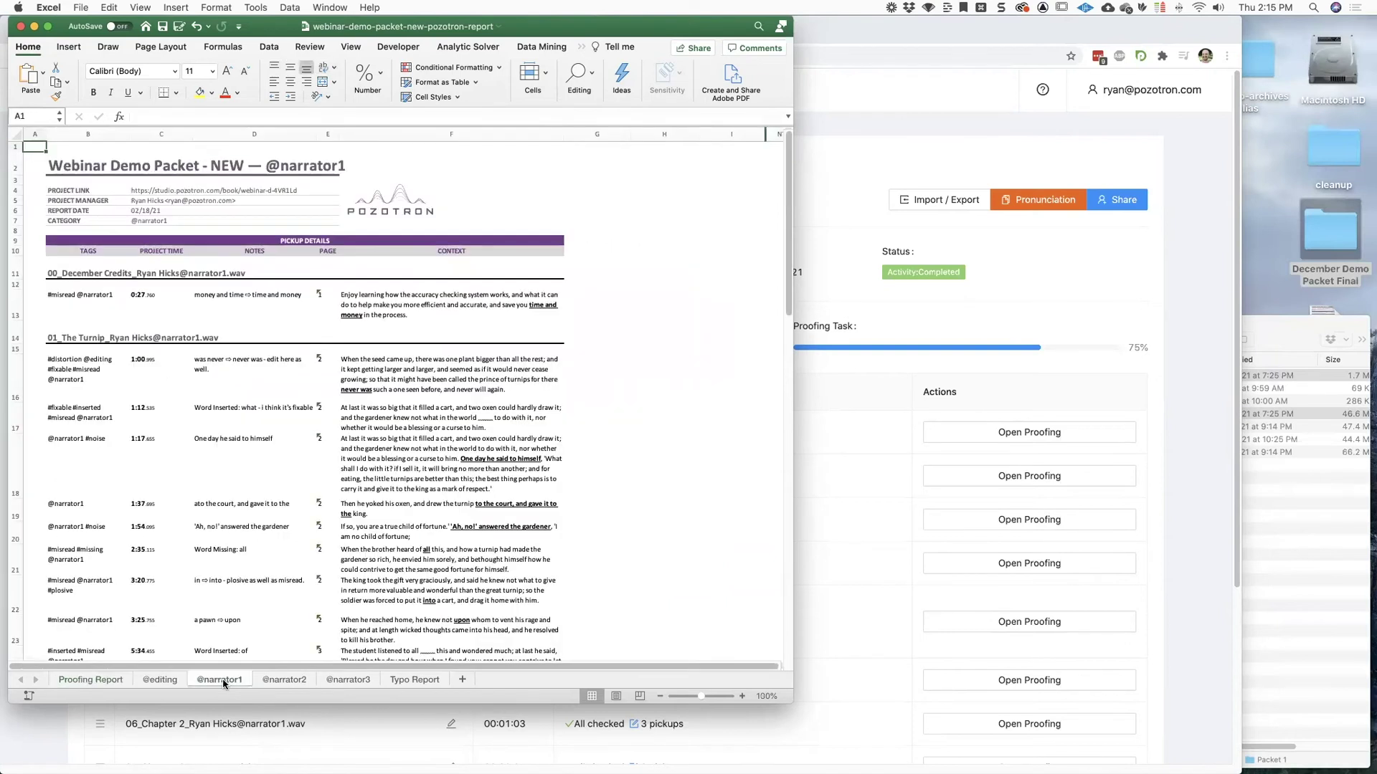
left_click(286, 680)
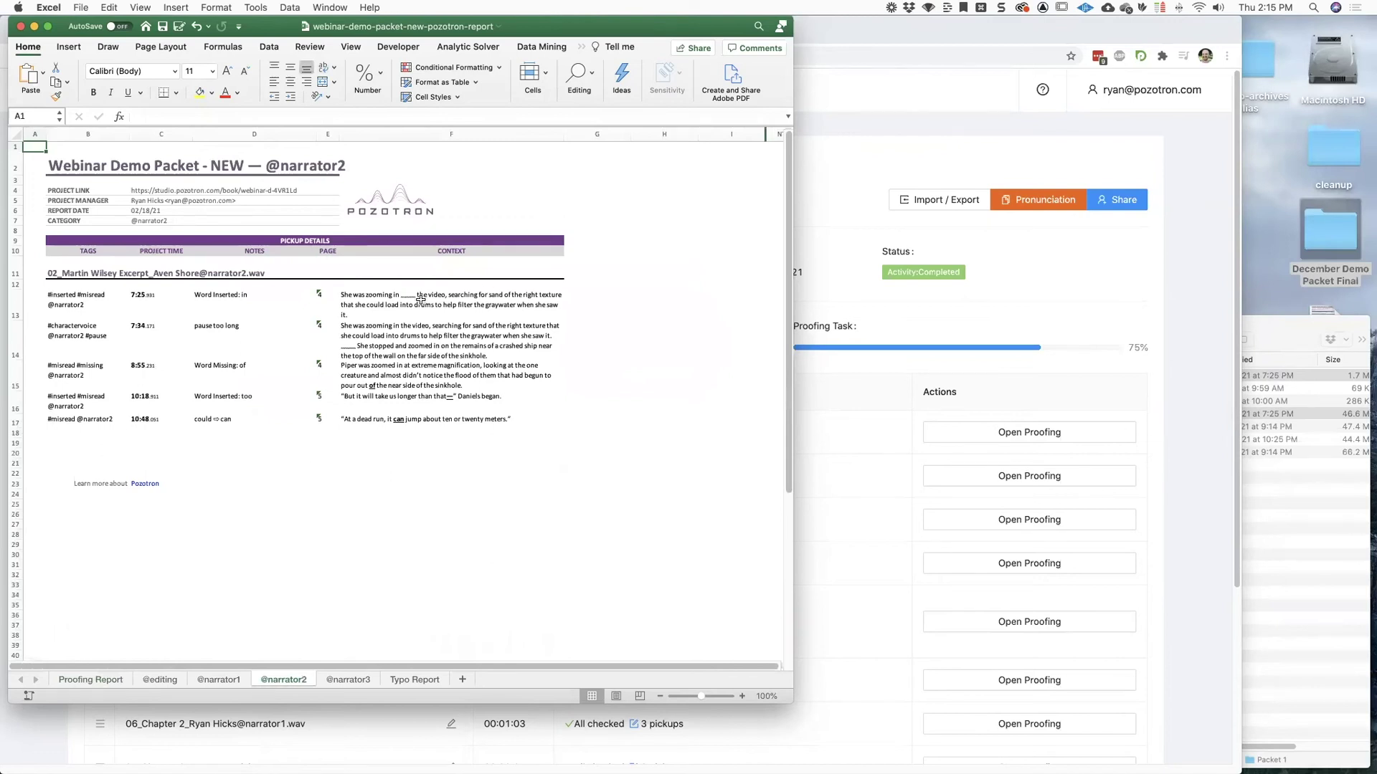
left_click(423, 683)
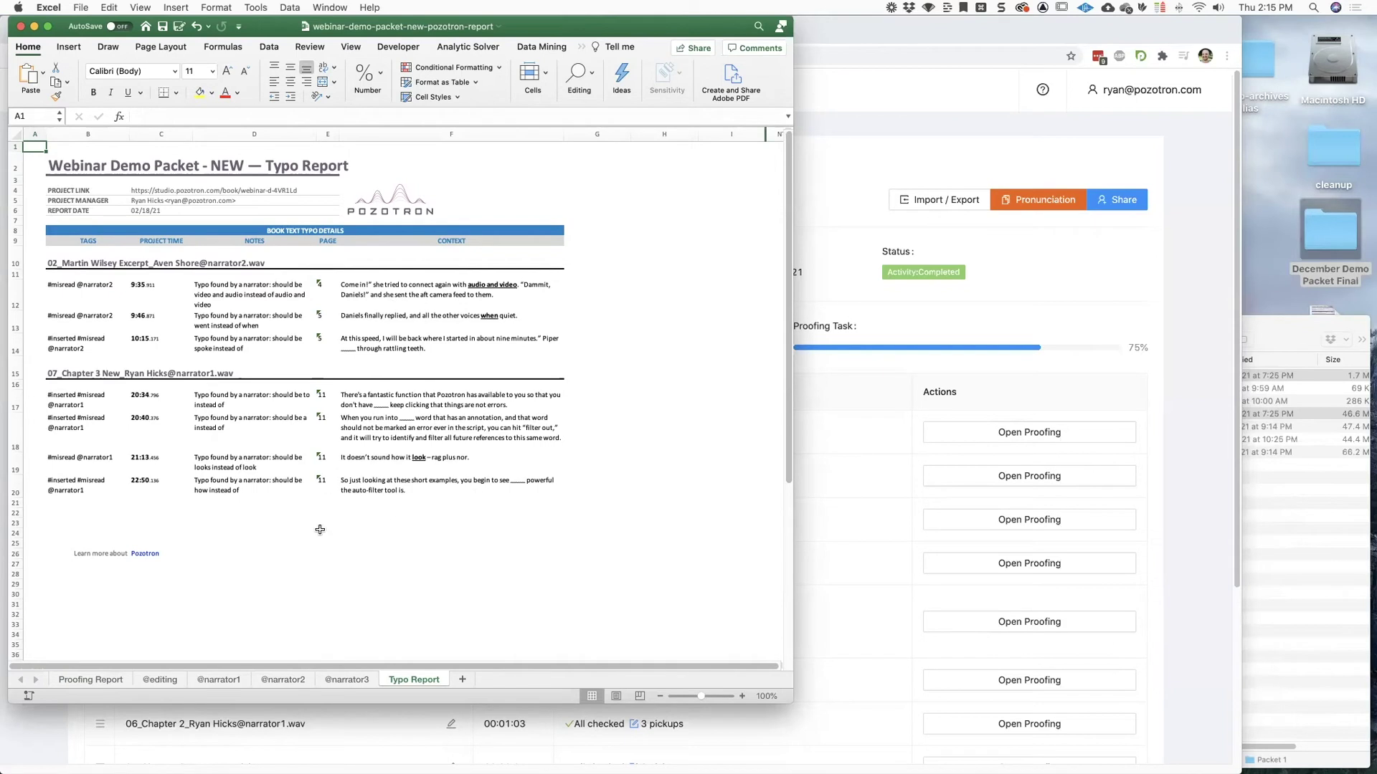
Return to the Proofing Report sheet, minimize the workbook, and switch back to the Webinar Demo Packet project page in Chrome.
left_click(91, 679)
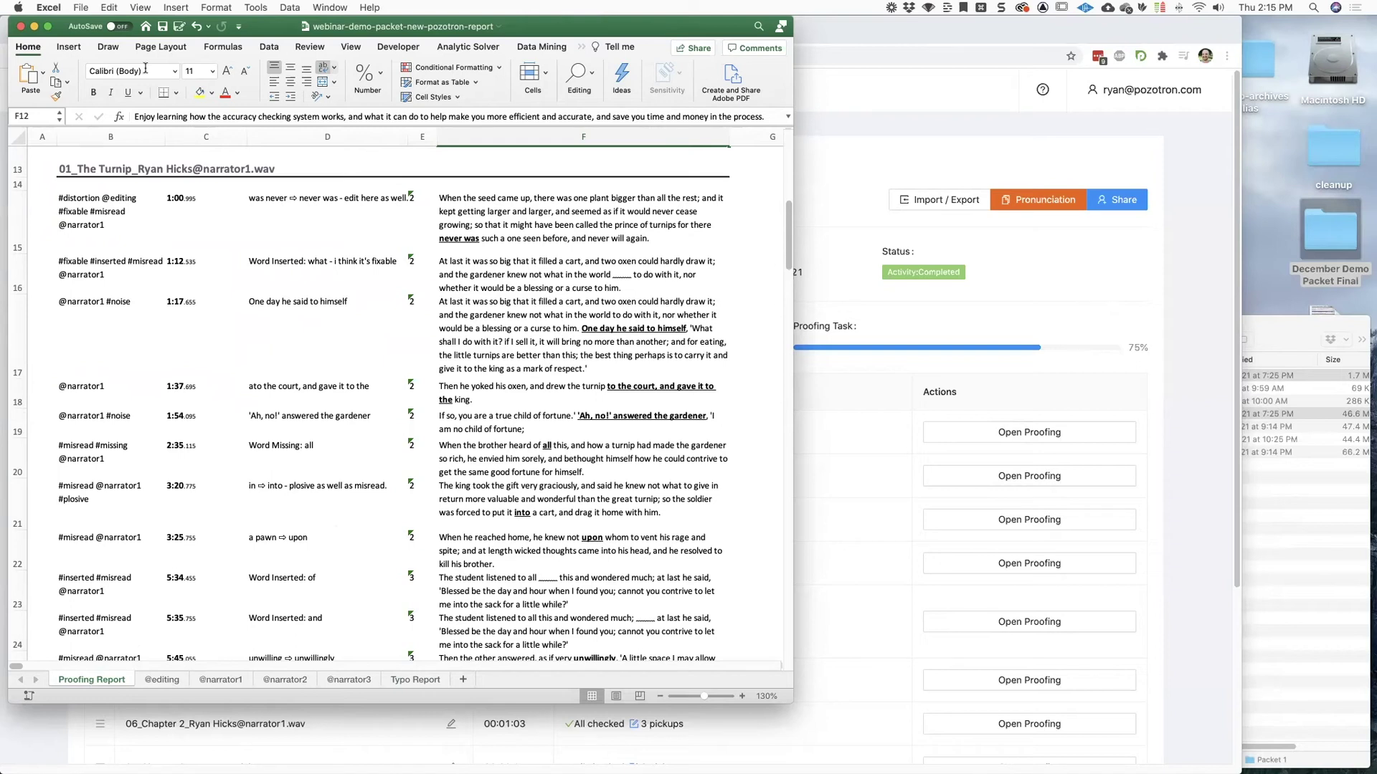
left_click(34, 27)
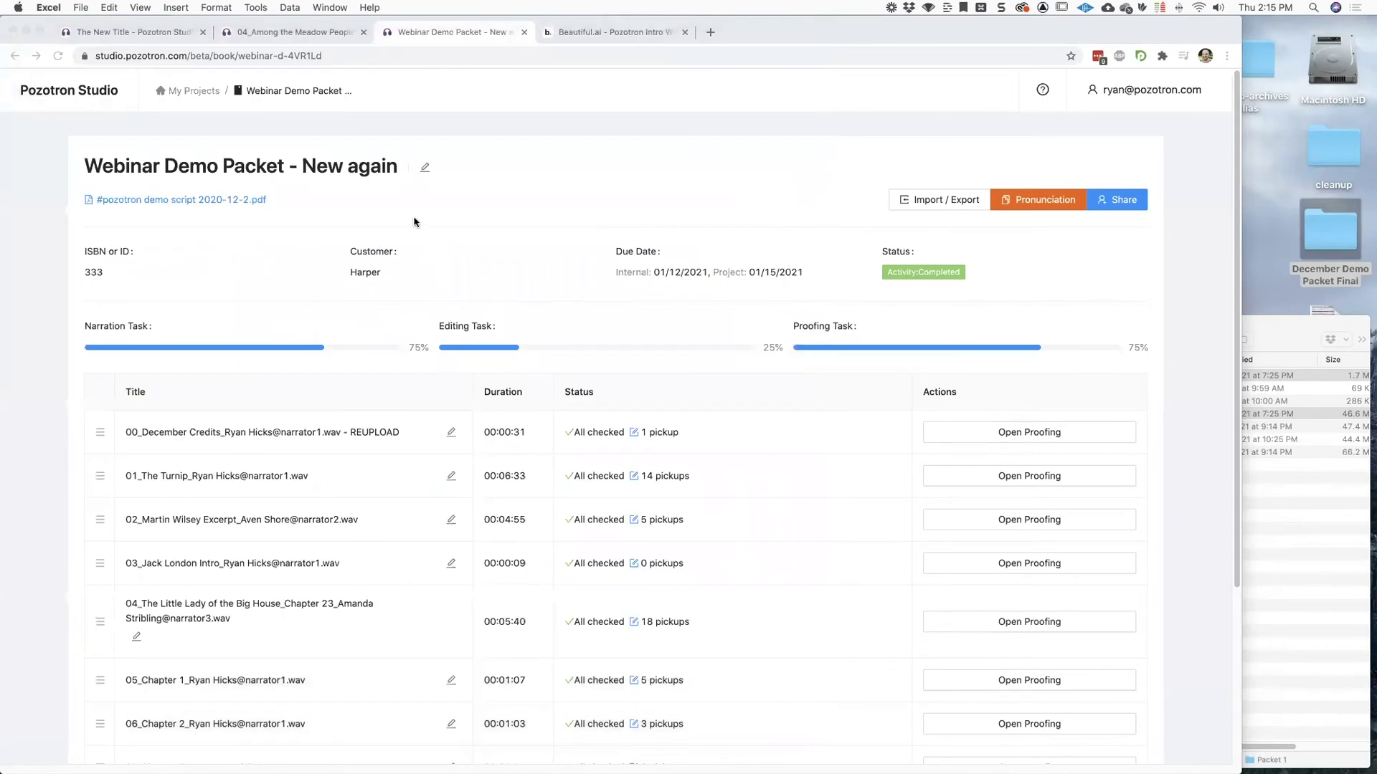
left_click(423, 36)
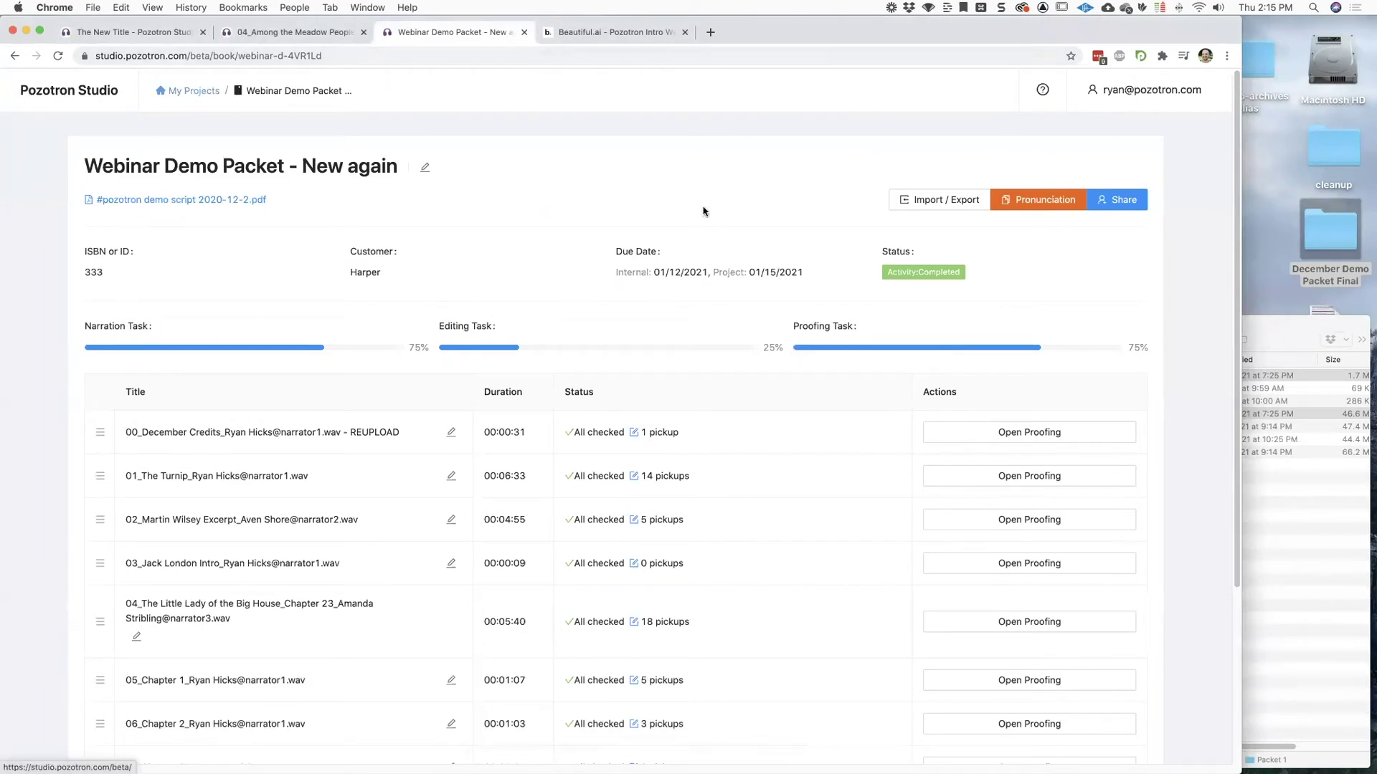
Export the project's Pickup Packet as the Online Version with times relative to the start of the book.
left_click(934, 199)
left_click(945, 289)
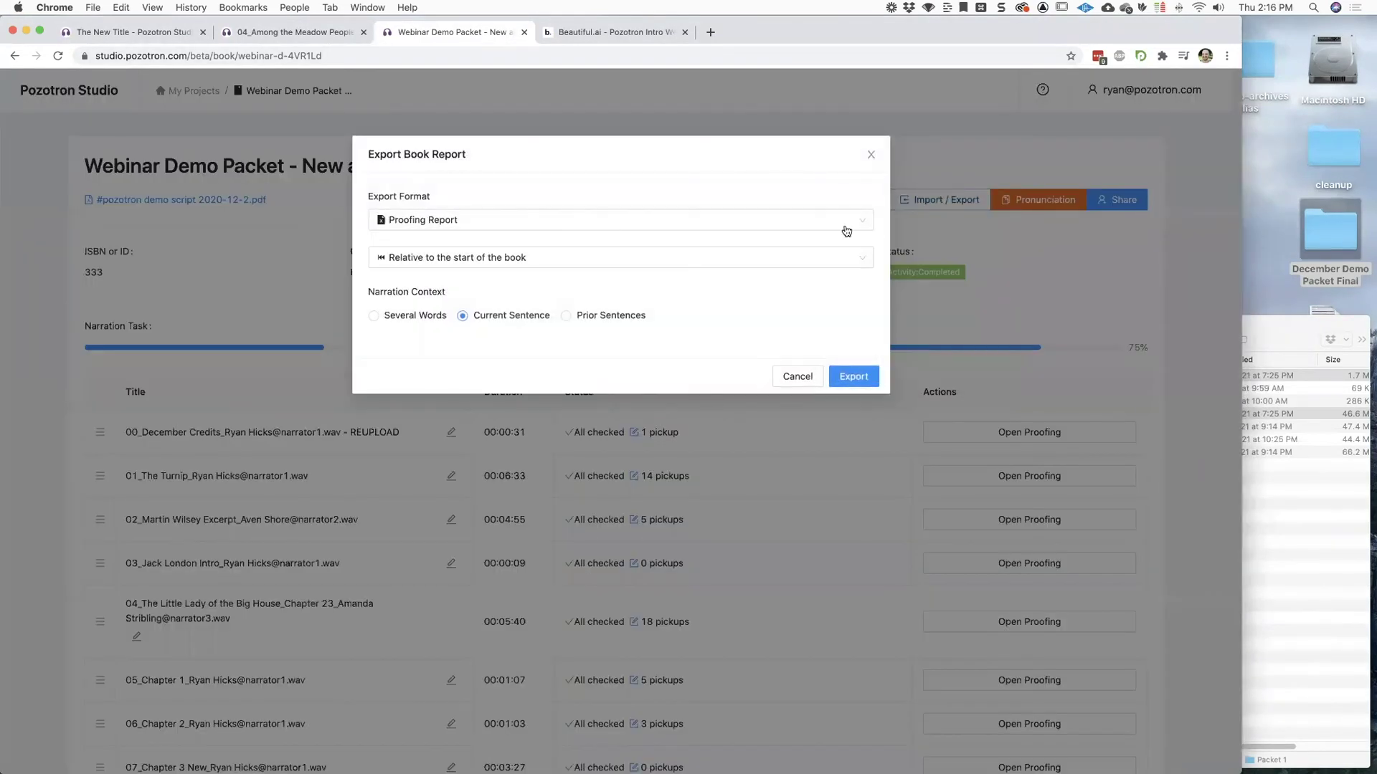
left_click(607, 228)
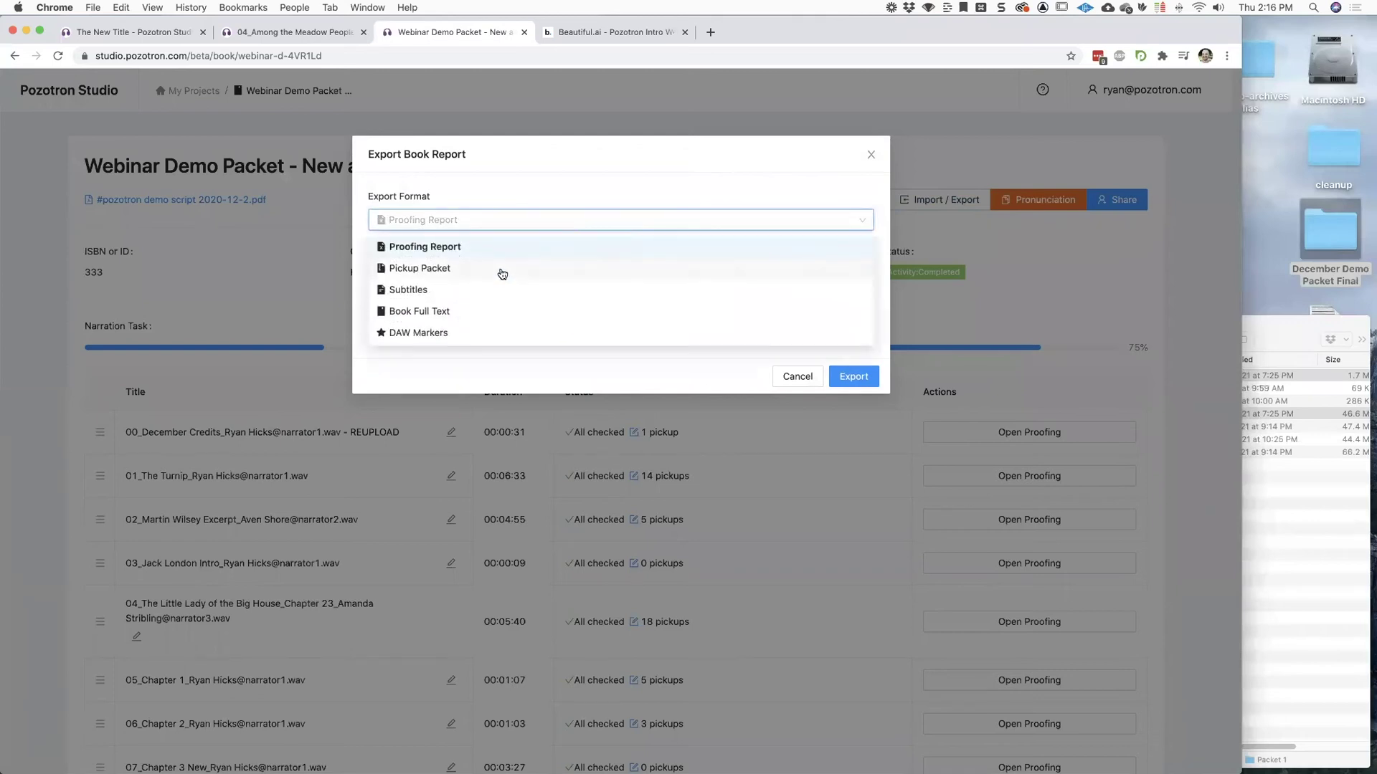
left_click(504, 271)
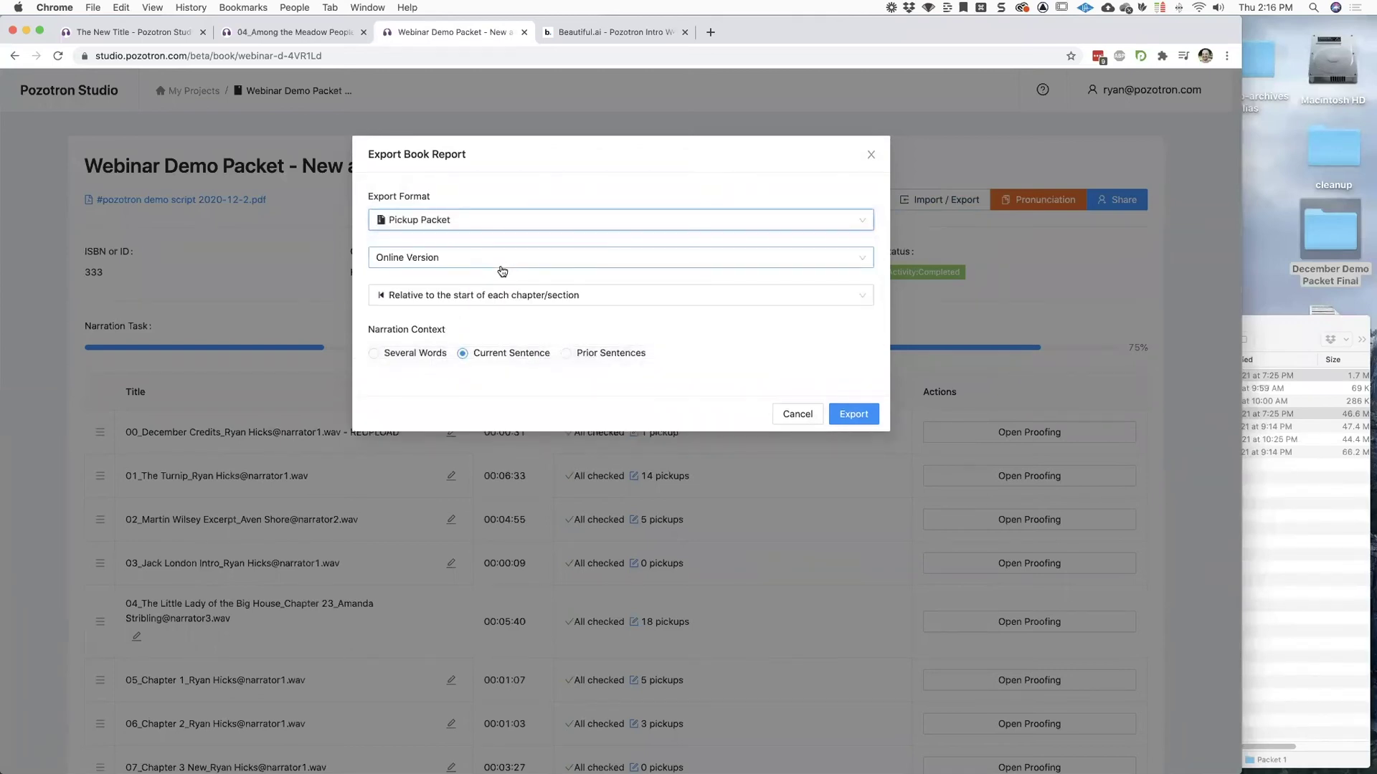
left_click(550, 295)
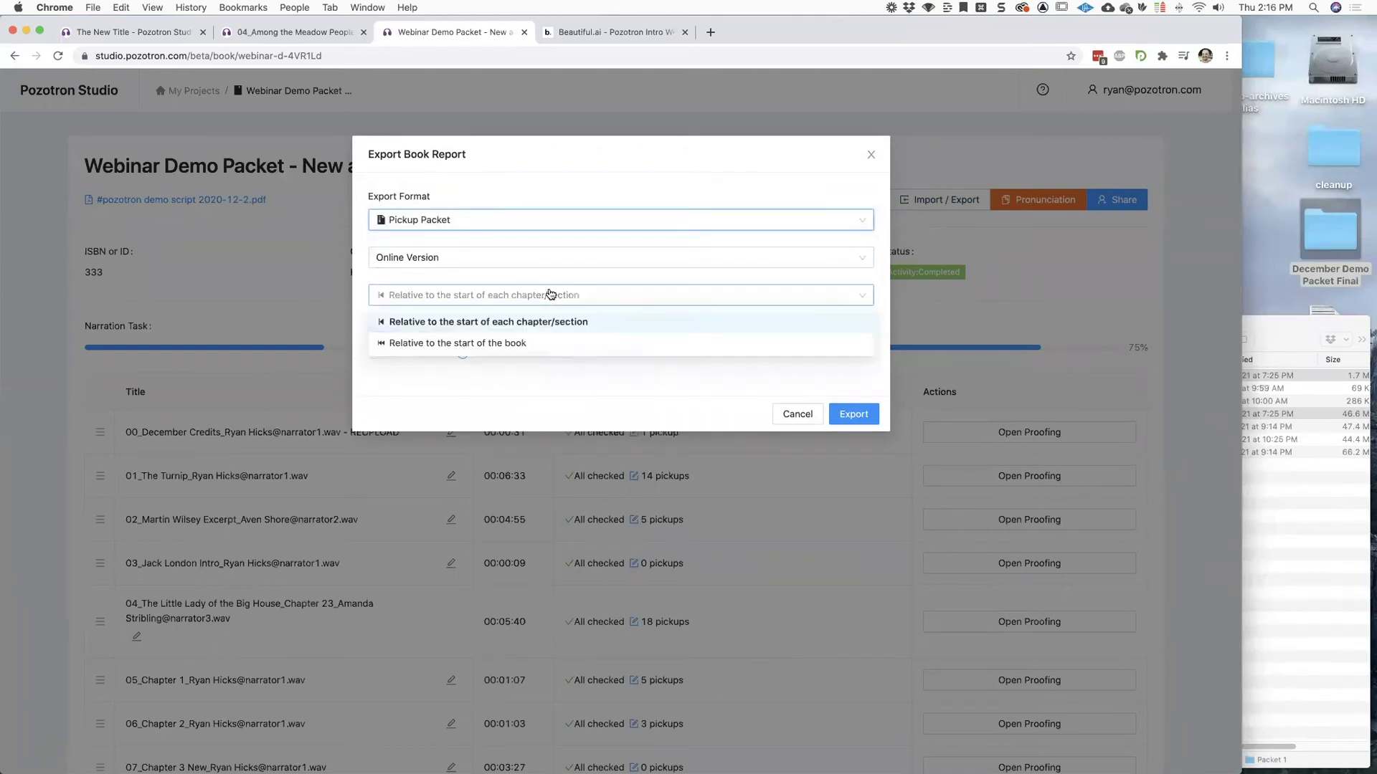
left_click(527, 344)
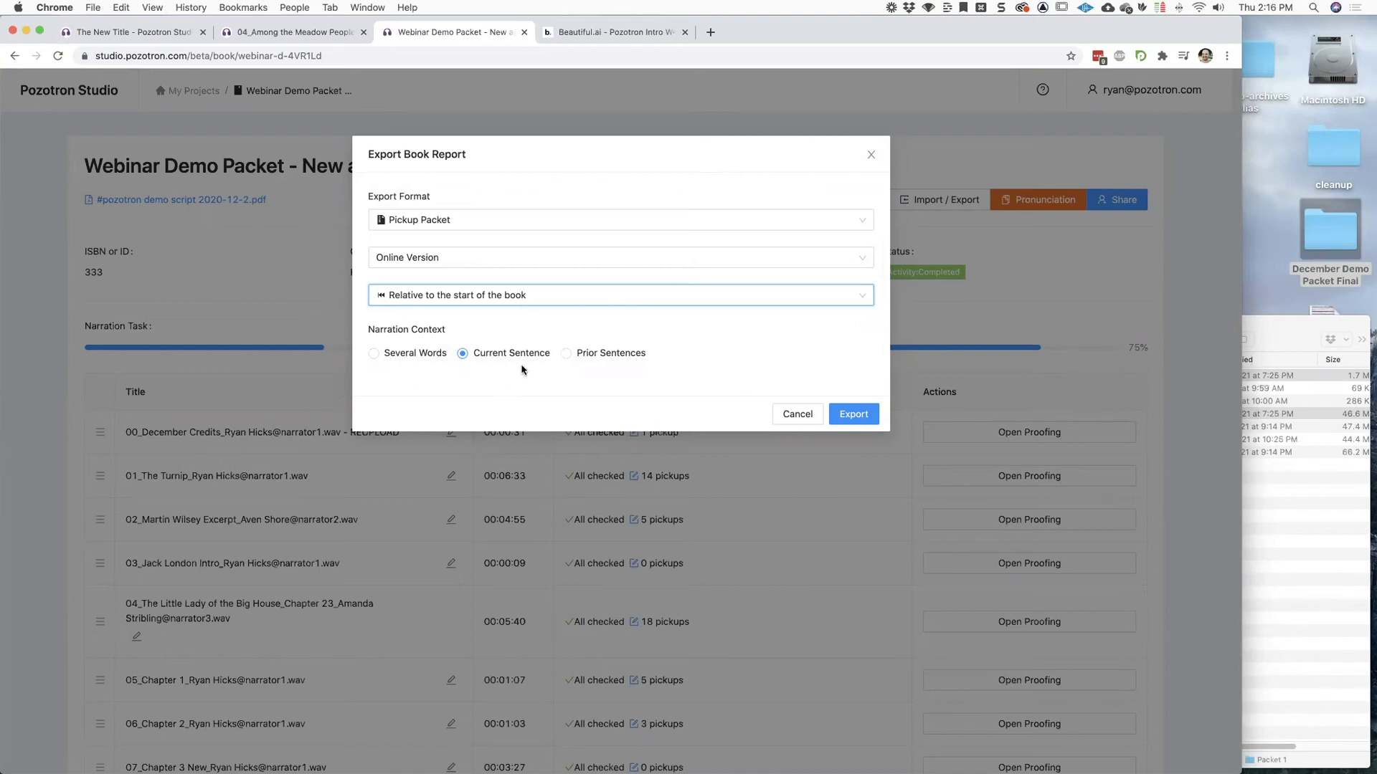
left_click(843, 422)
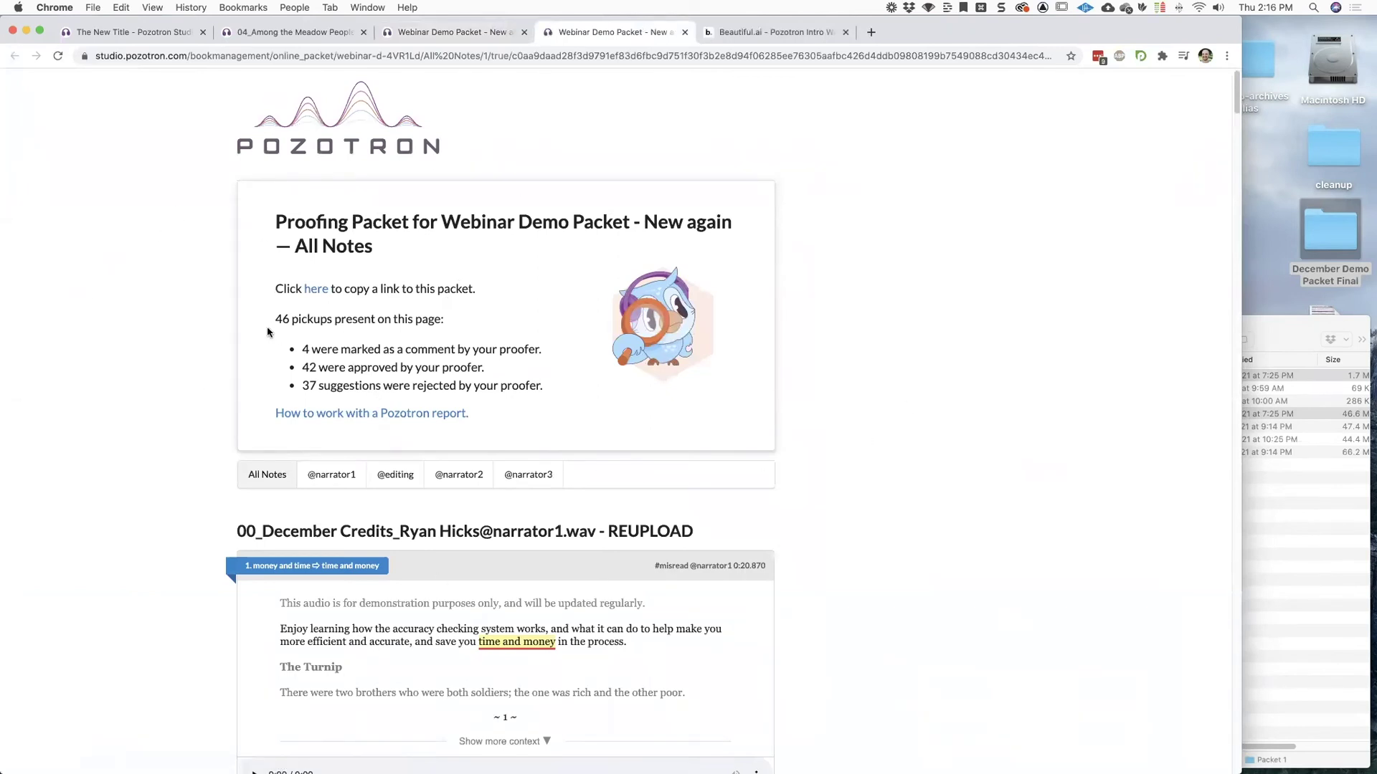
Review the online packet's first pickup, "time and money": expand and collapse its manuscript context and play its audio clip.
scroll(559, 316, "down", 3)
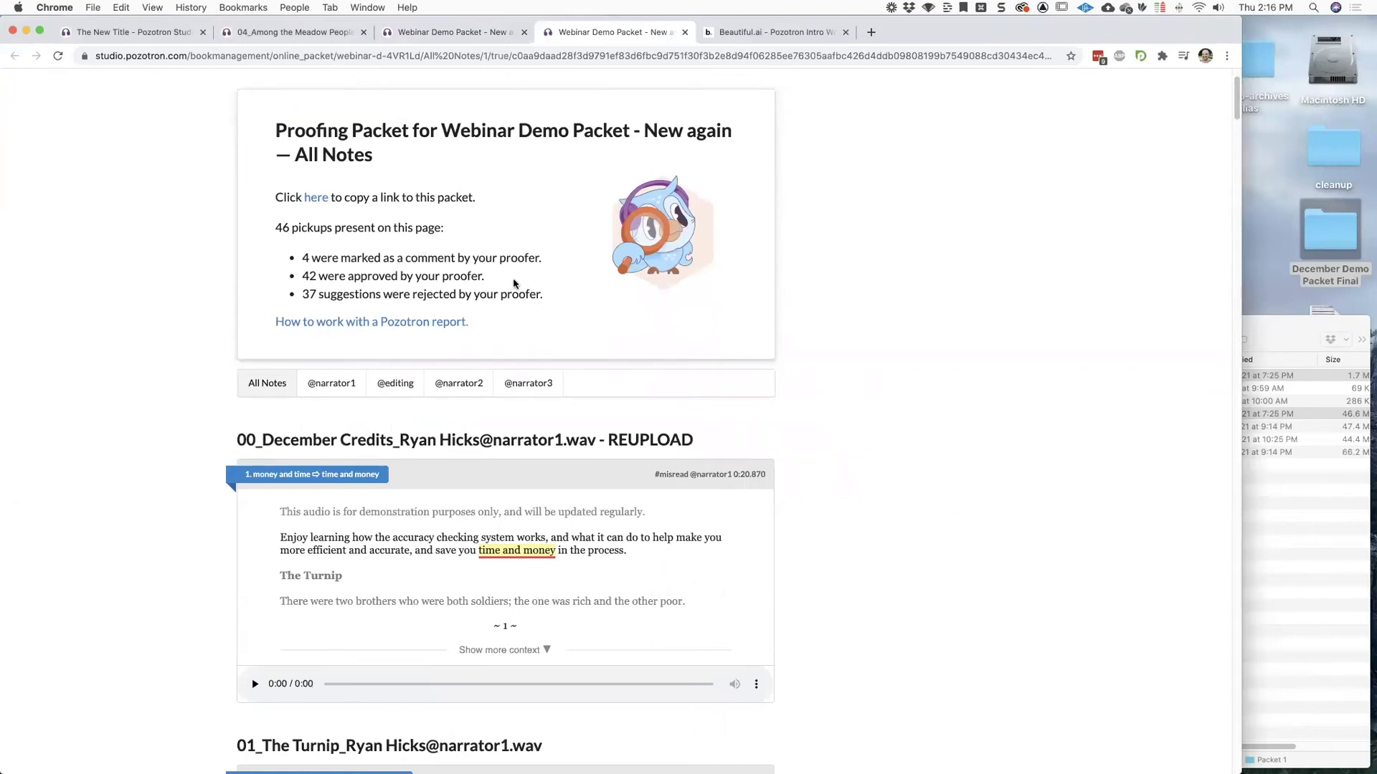
scroll(225, 299, "down", 5)
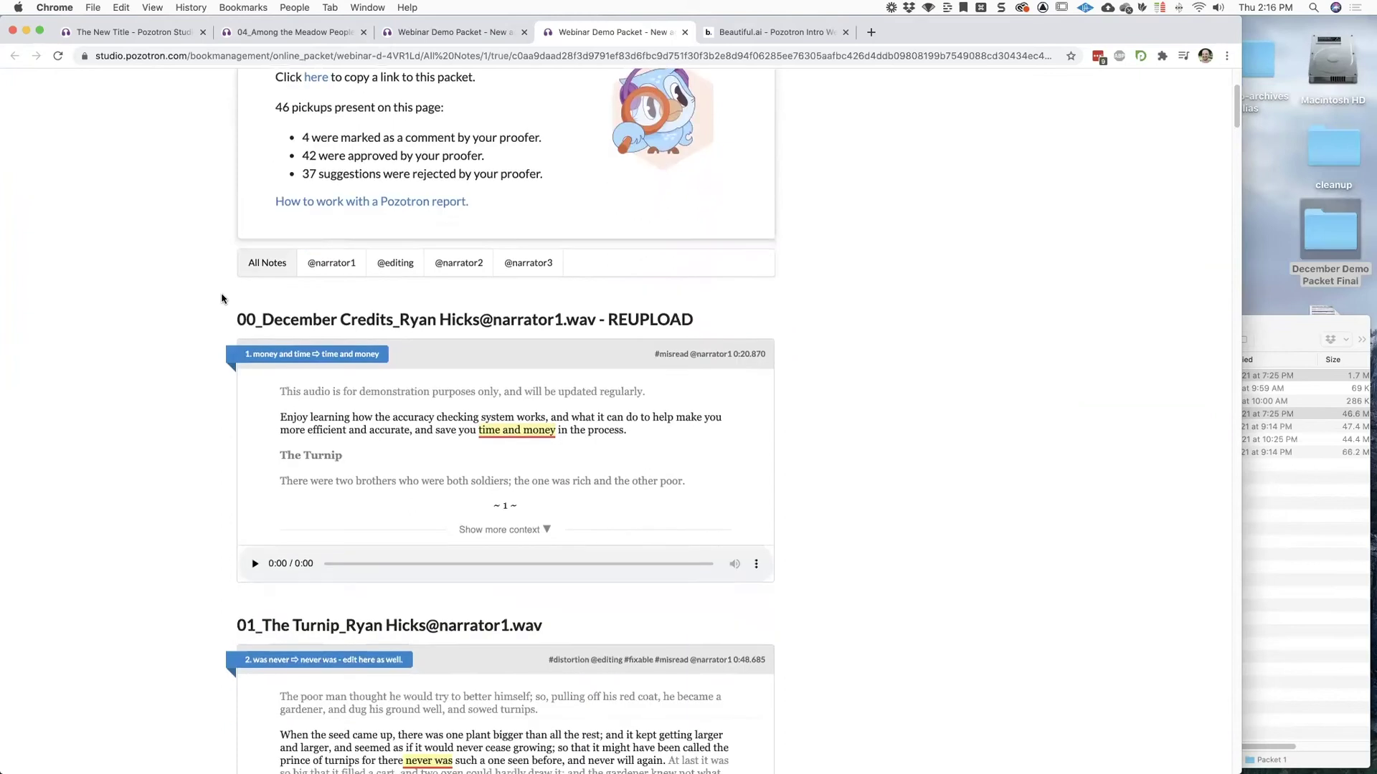
scroll(129, 369, "down", 2)
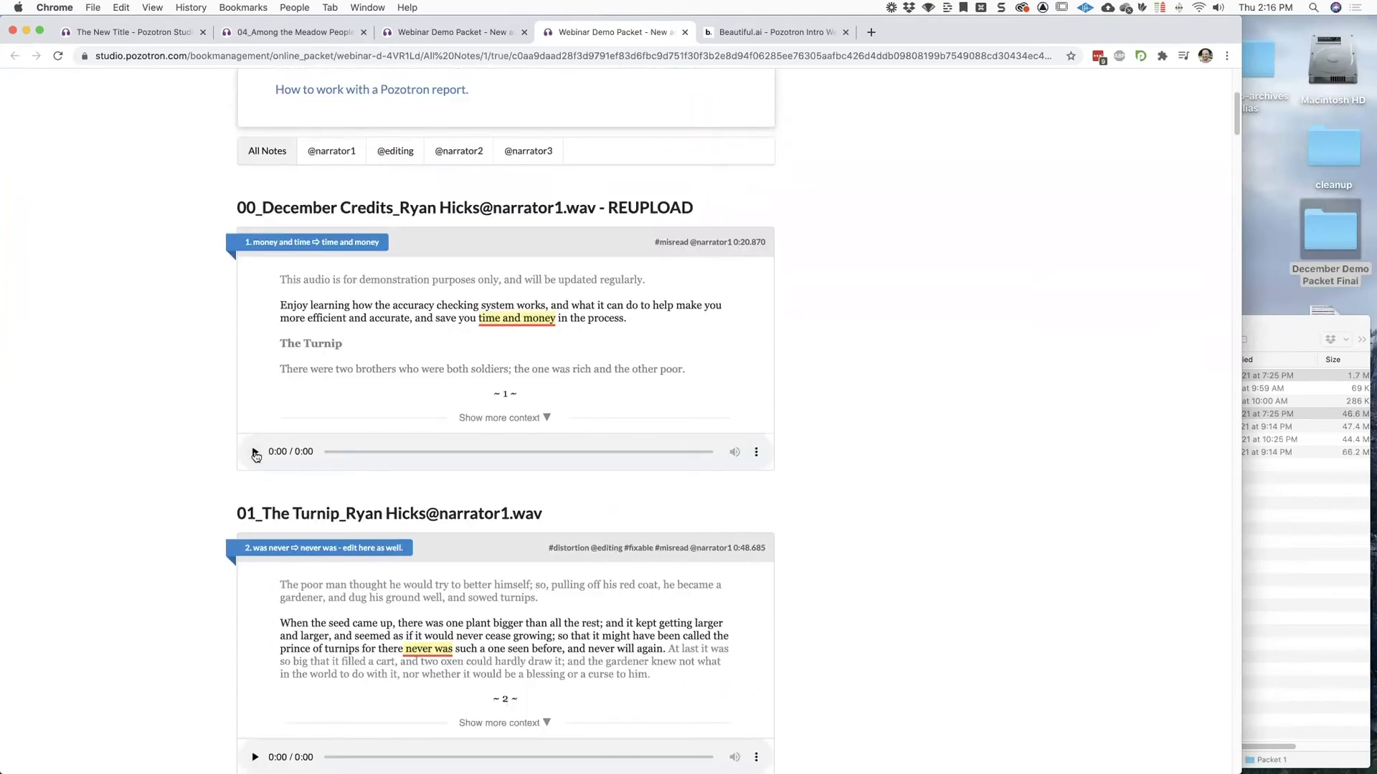
left_click(253, 453)
left_click(505, 418)
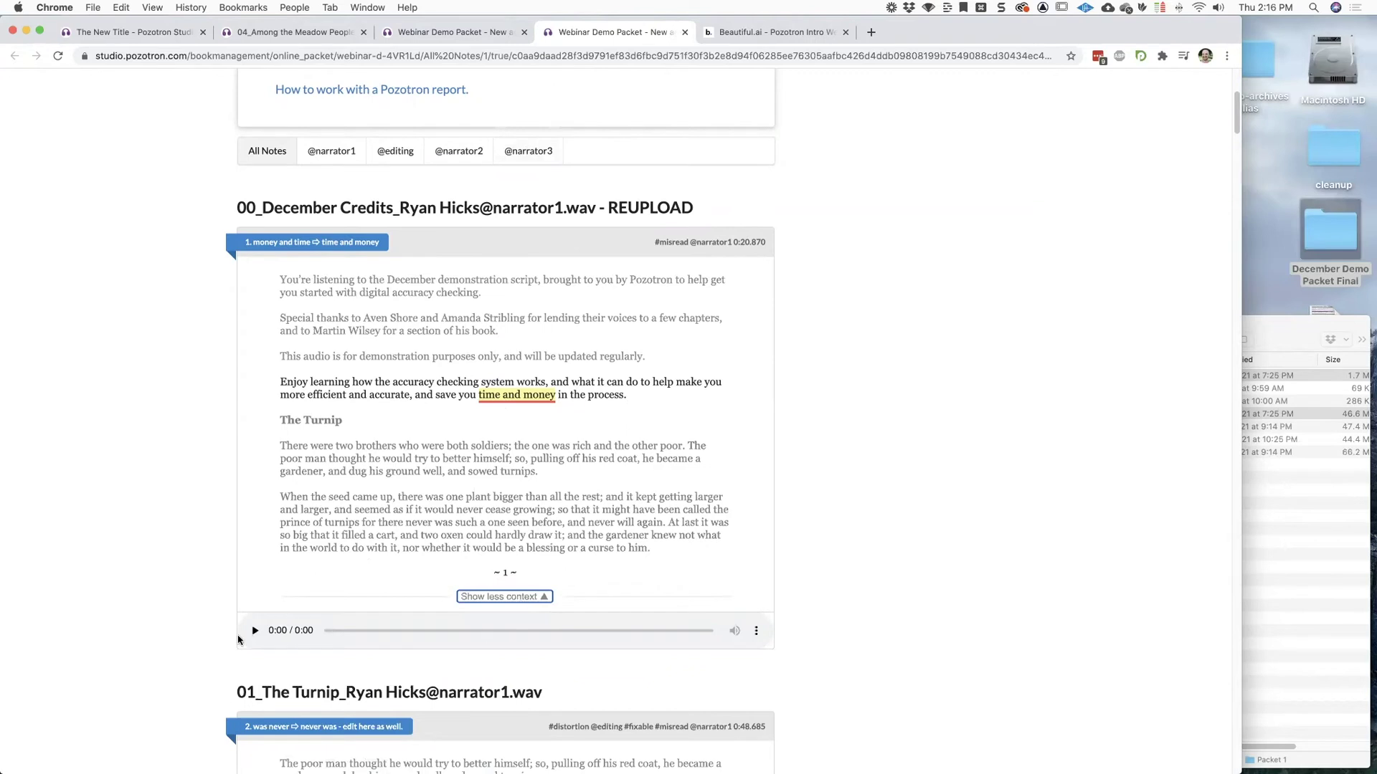
left_click(539, 598)
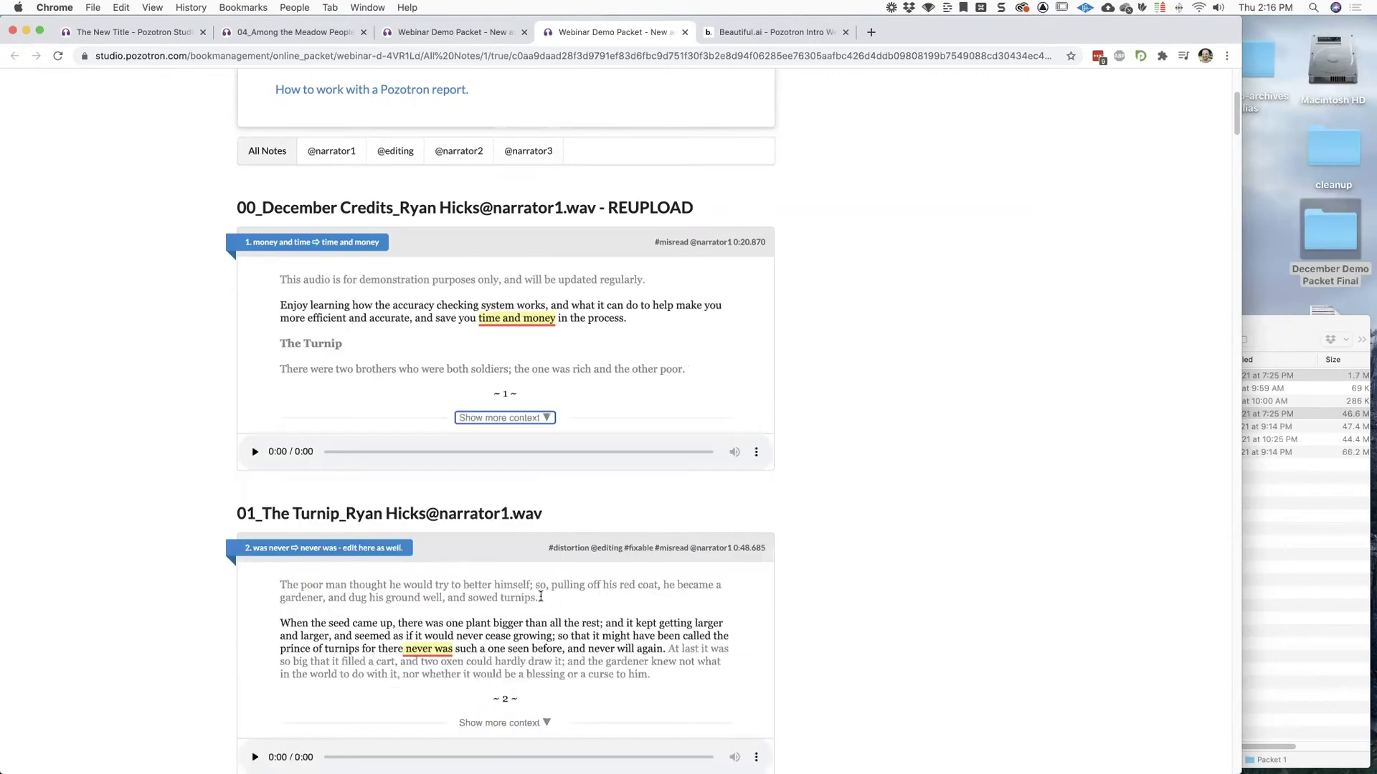
left_click(255, 452)
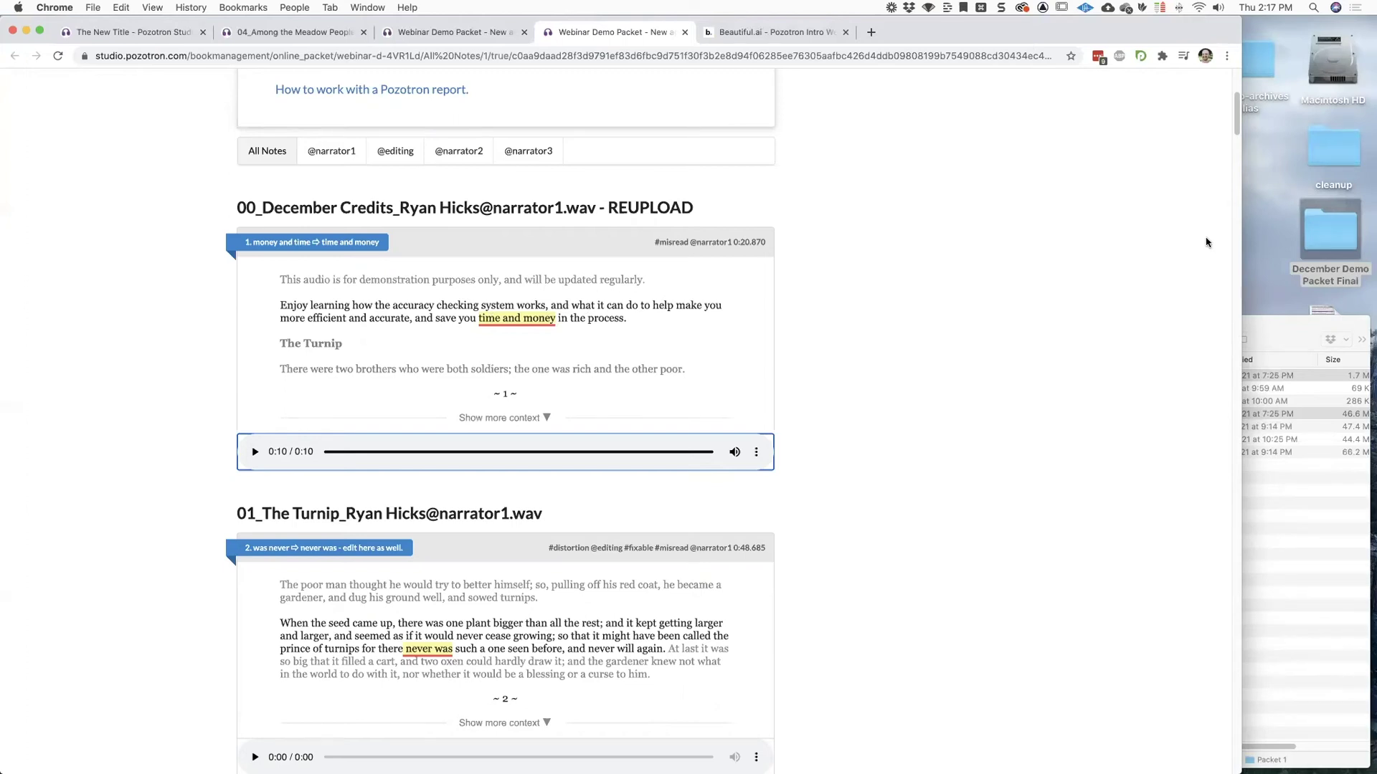
Check the basics slide and go back through the project and packet pages to the 04_Among the Meadow proofing page.
key("ctrl+Tab")
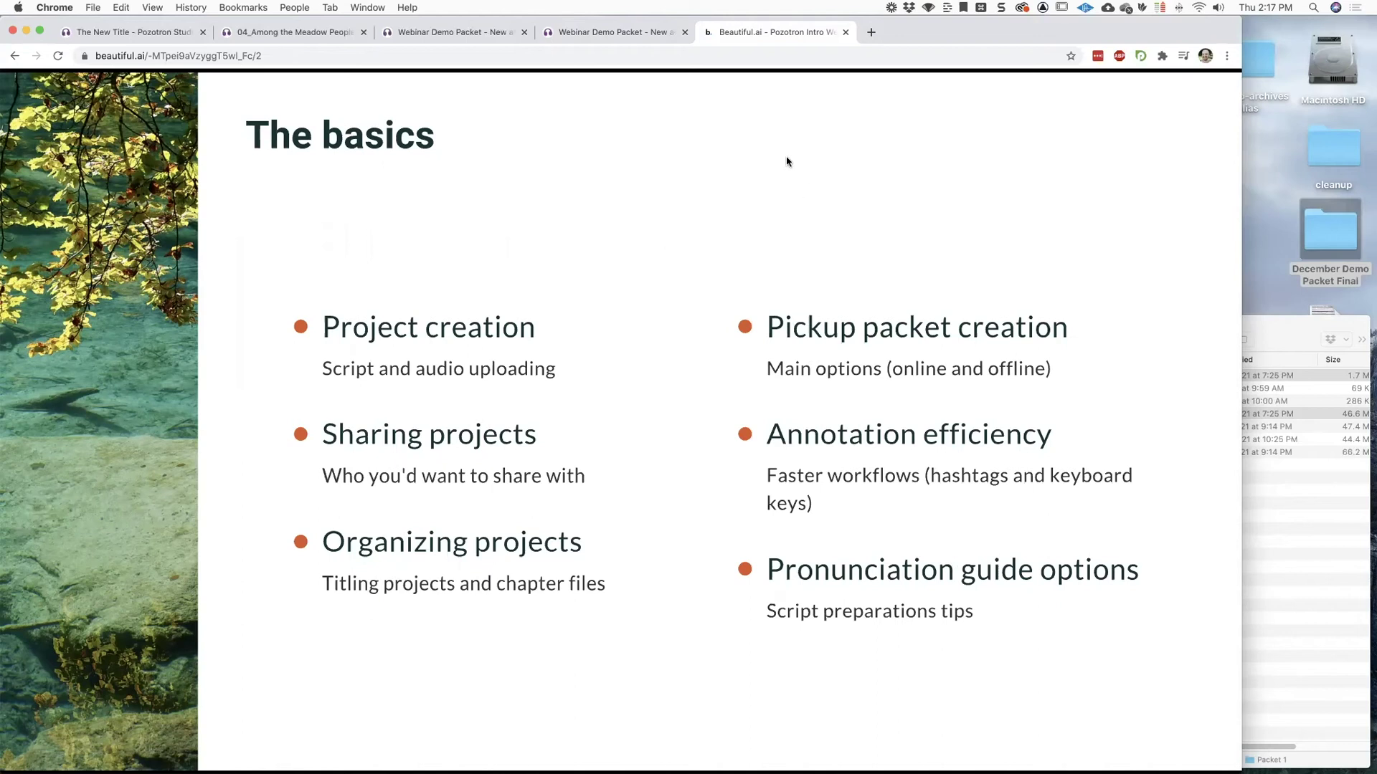
left_click(481, 33)
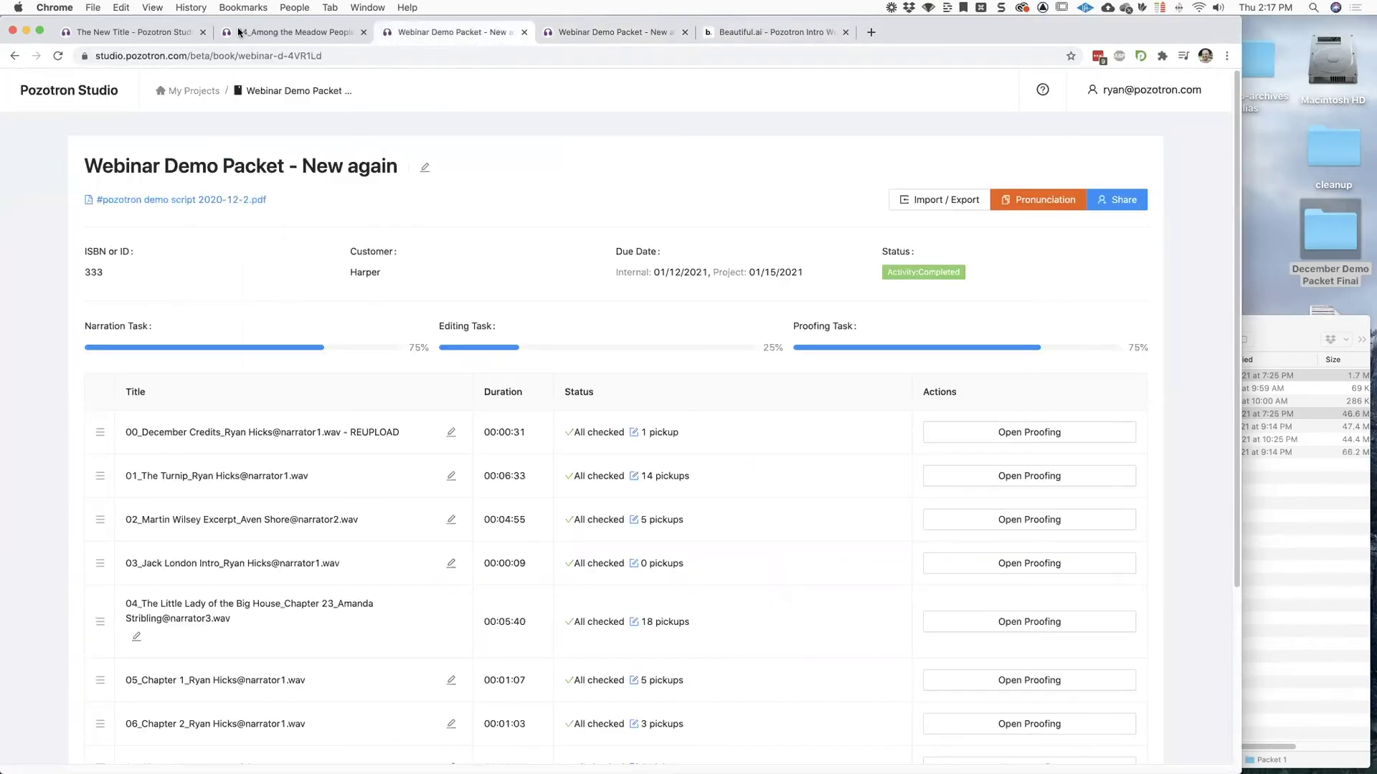
left_click(587, 34)
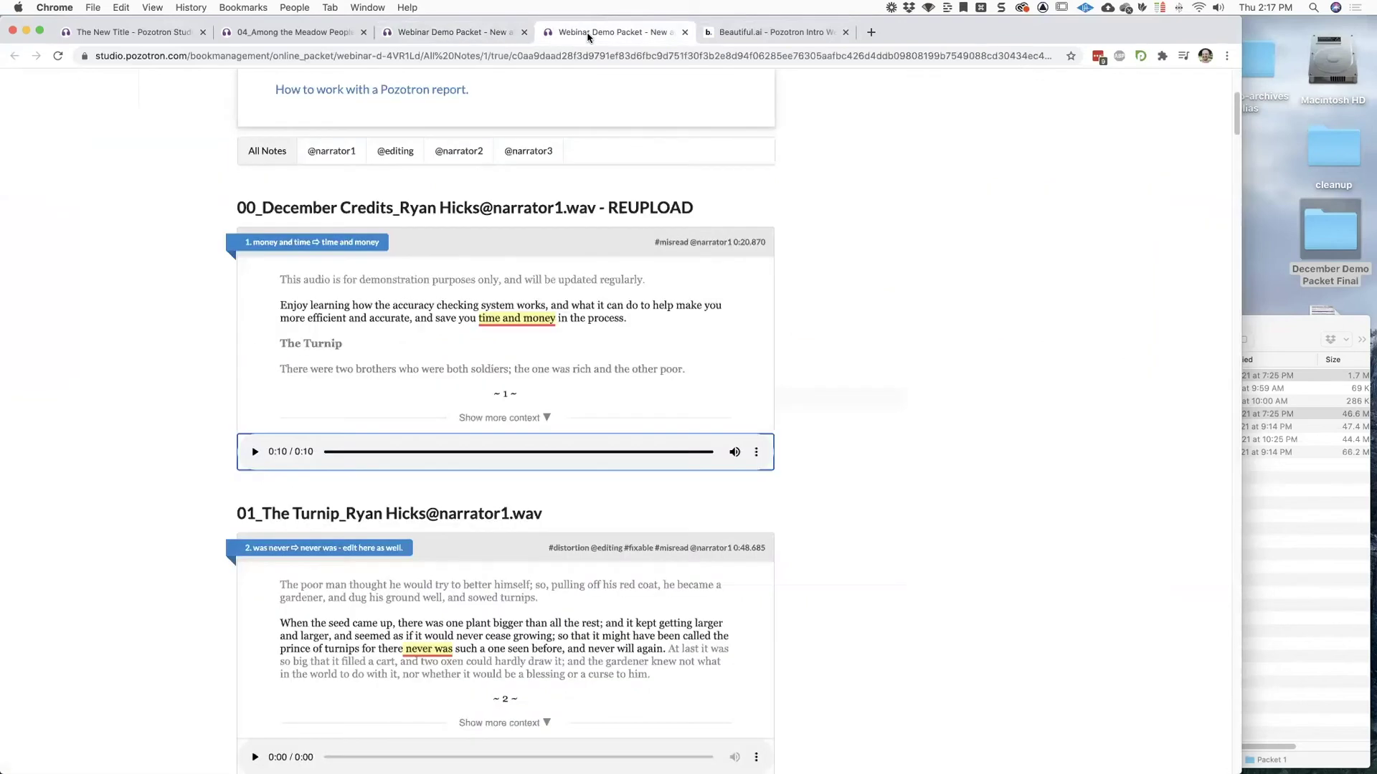
left_click(473, 33)
left_click(332, 33)
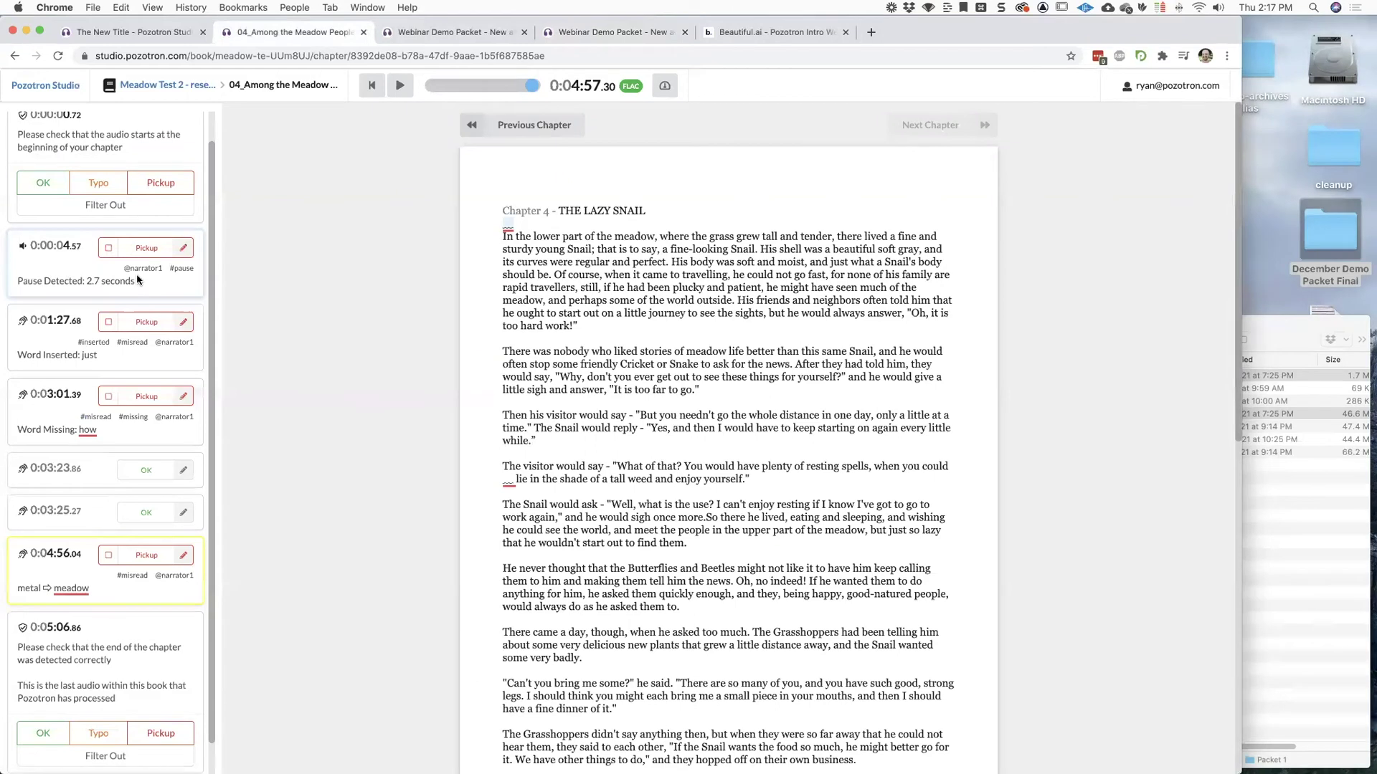
Add a comment on "THE" in the Chapter 4 heading, tagged #misread, with the note "missing chapter title".
left_click(570, 211)
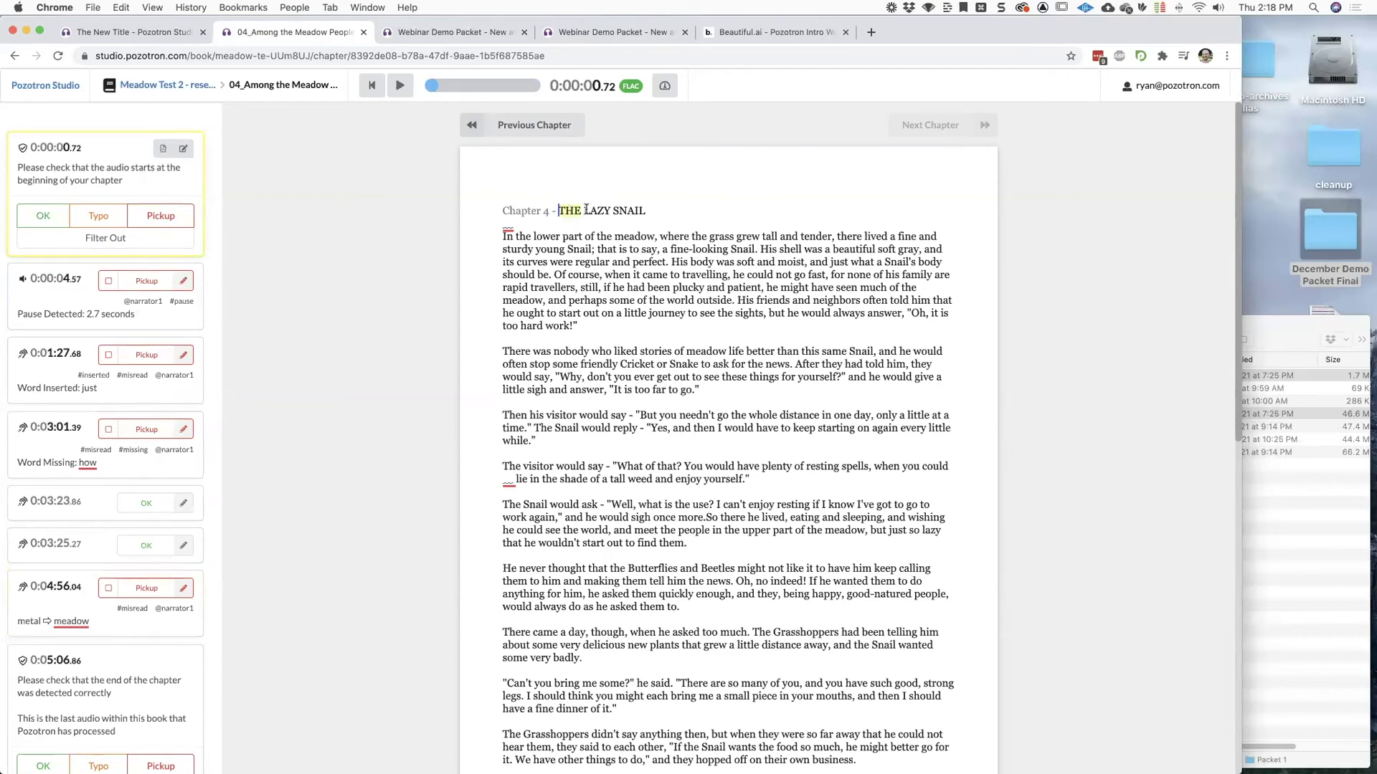
double_click(585, 211)
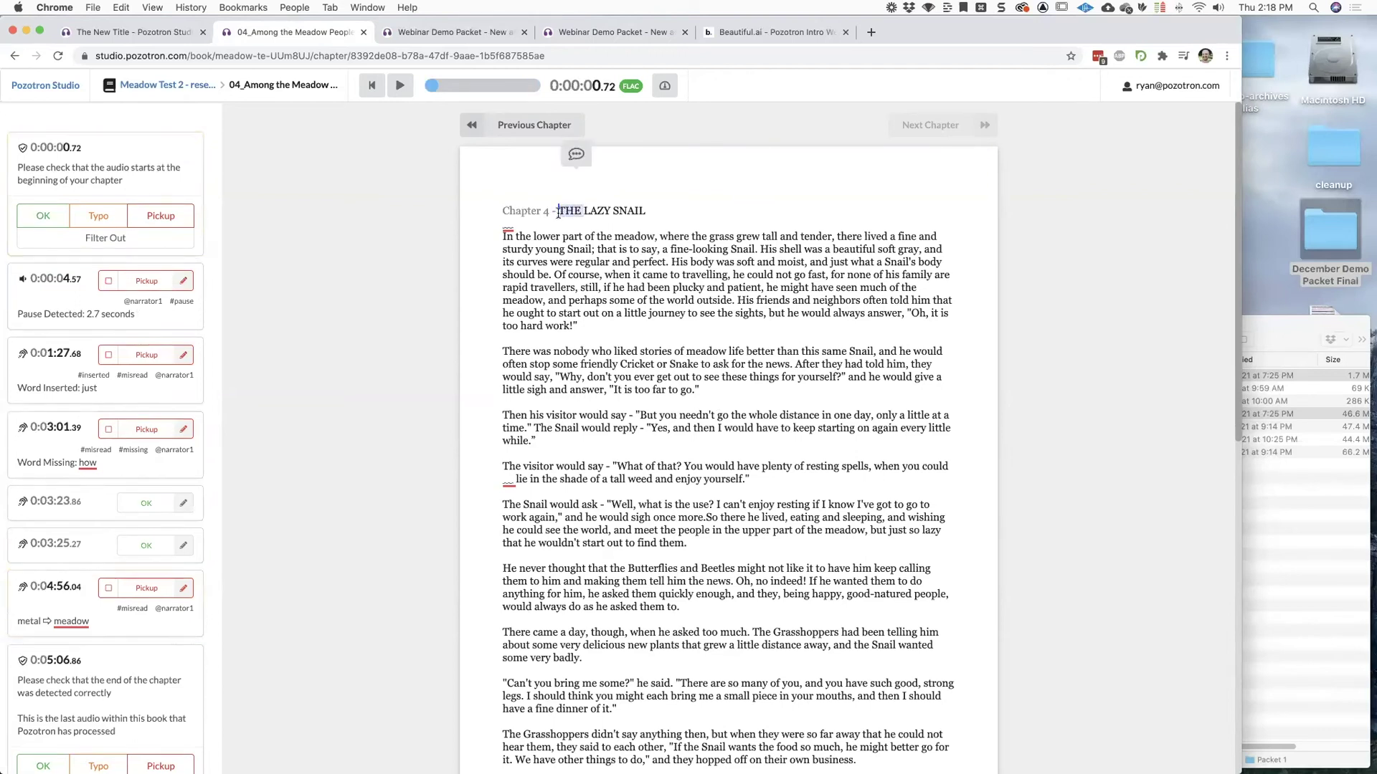
left_click(578, 152)
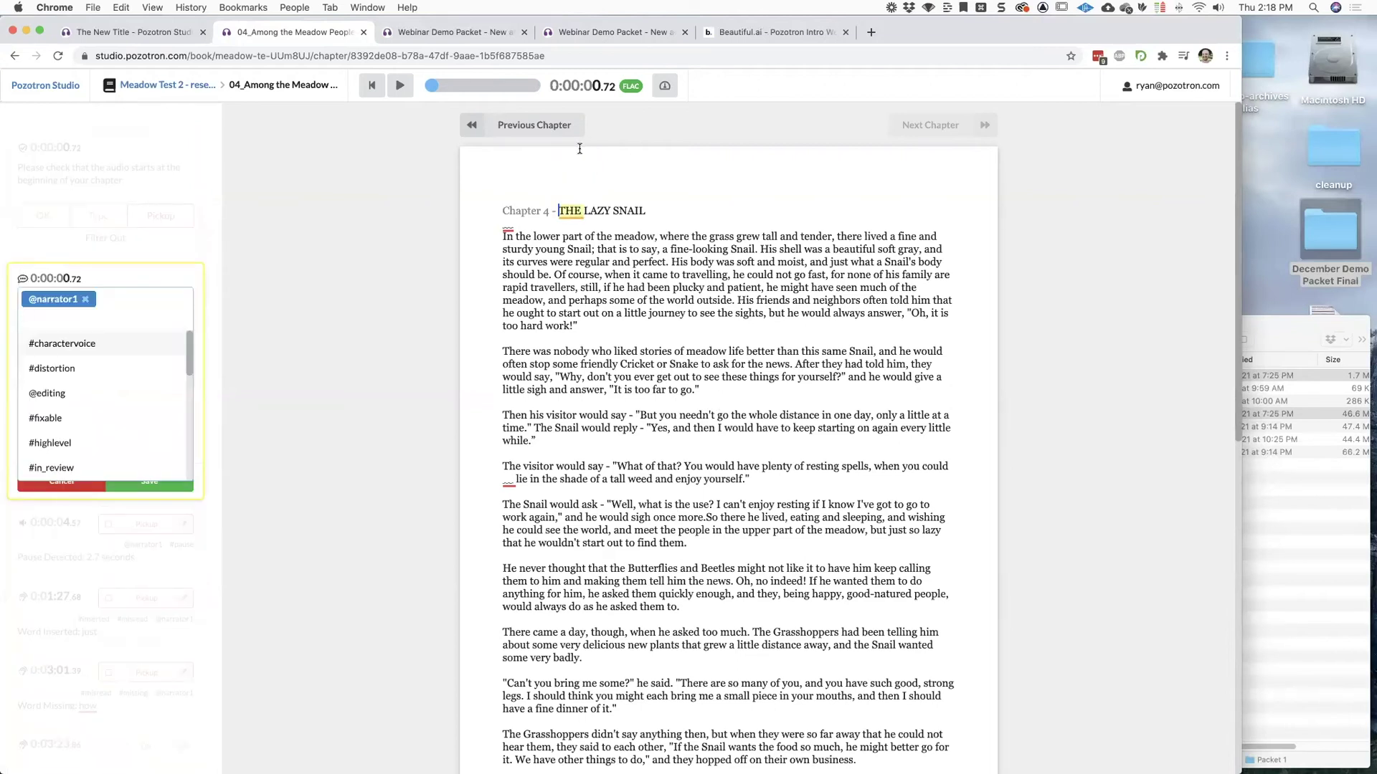
type("mis")
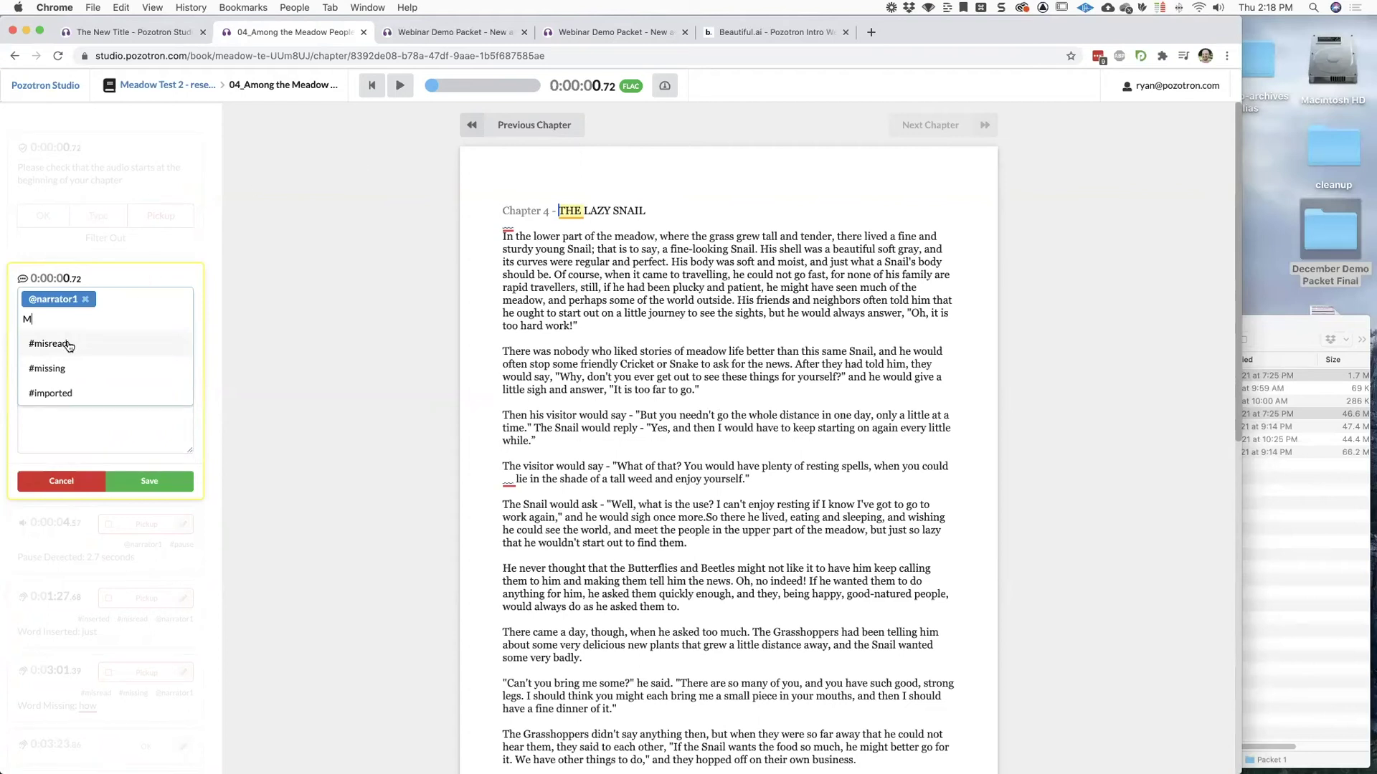
left_click(69, 347)
key("Tab")
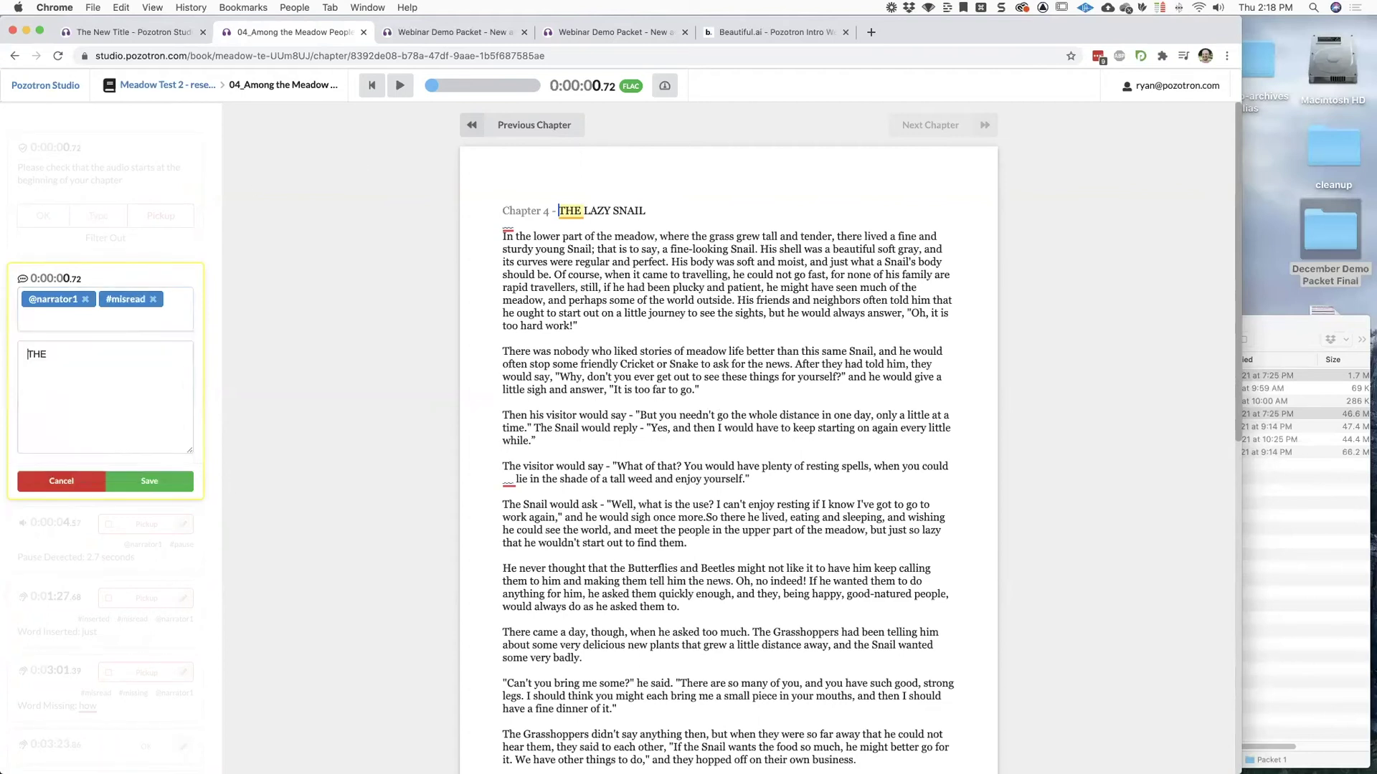
key("BackSpace")
key("super+a")
type("missing ch")
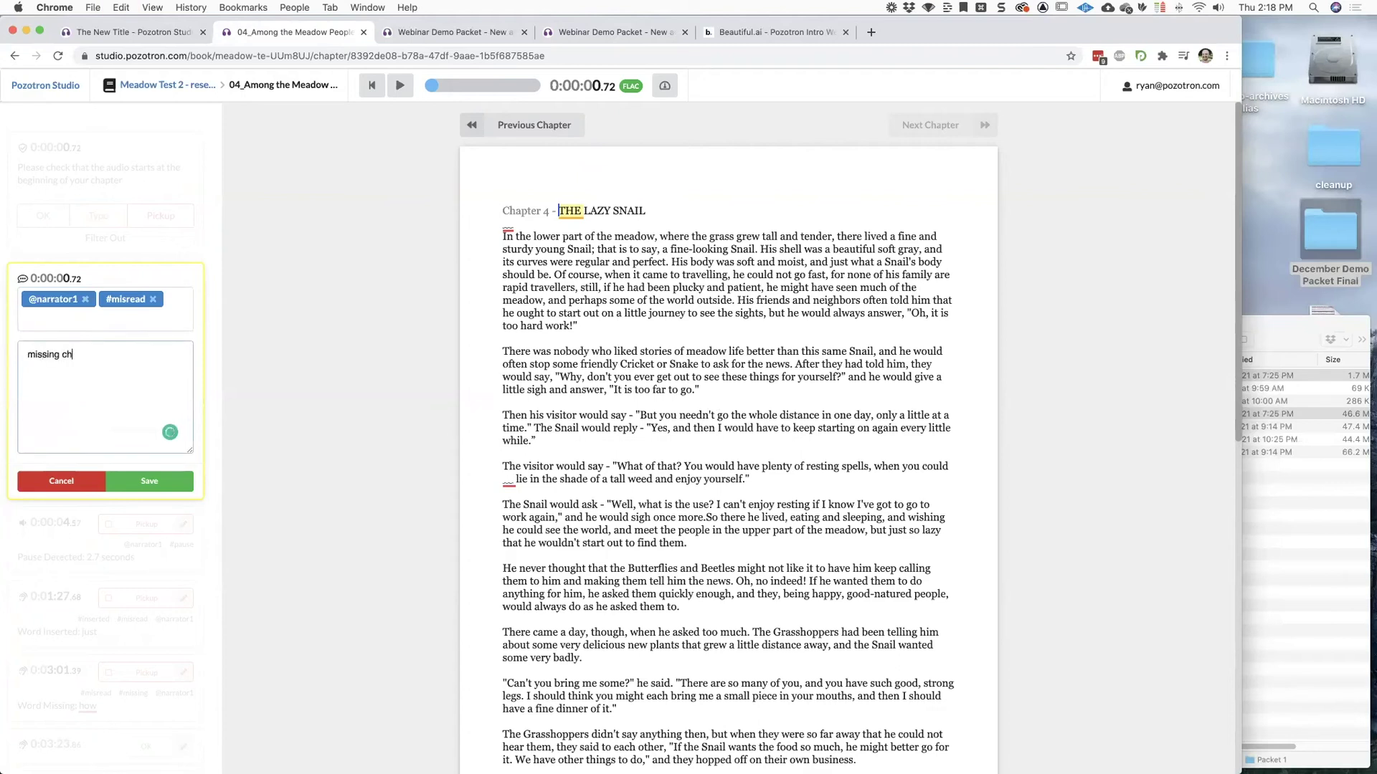
type("apter title")
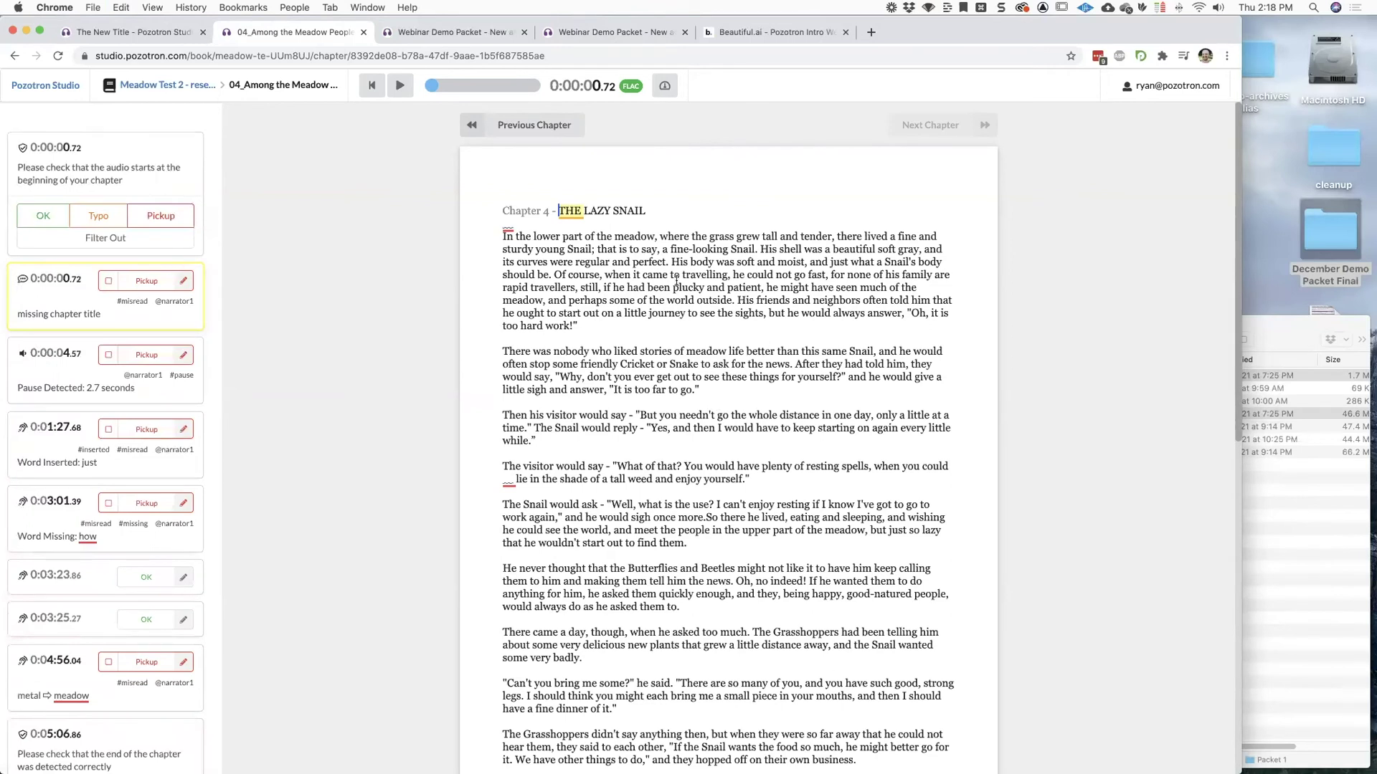
Add a comment on the phrase "It is too far to go.", tagged #charactervoice, appending "- wrong character voice" to its note.
left_click(632, 264)
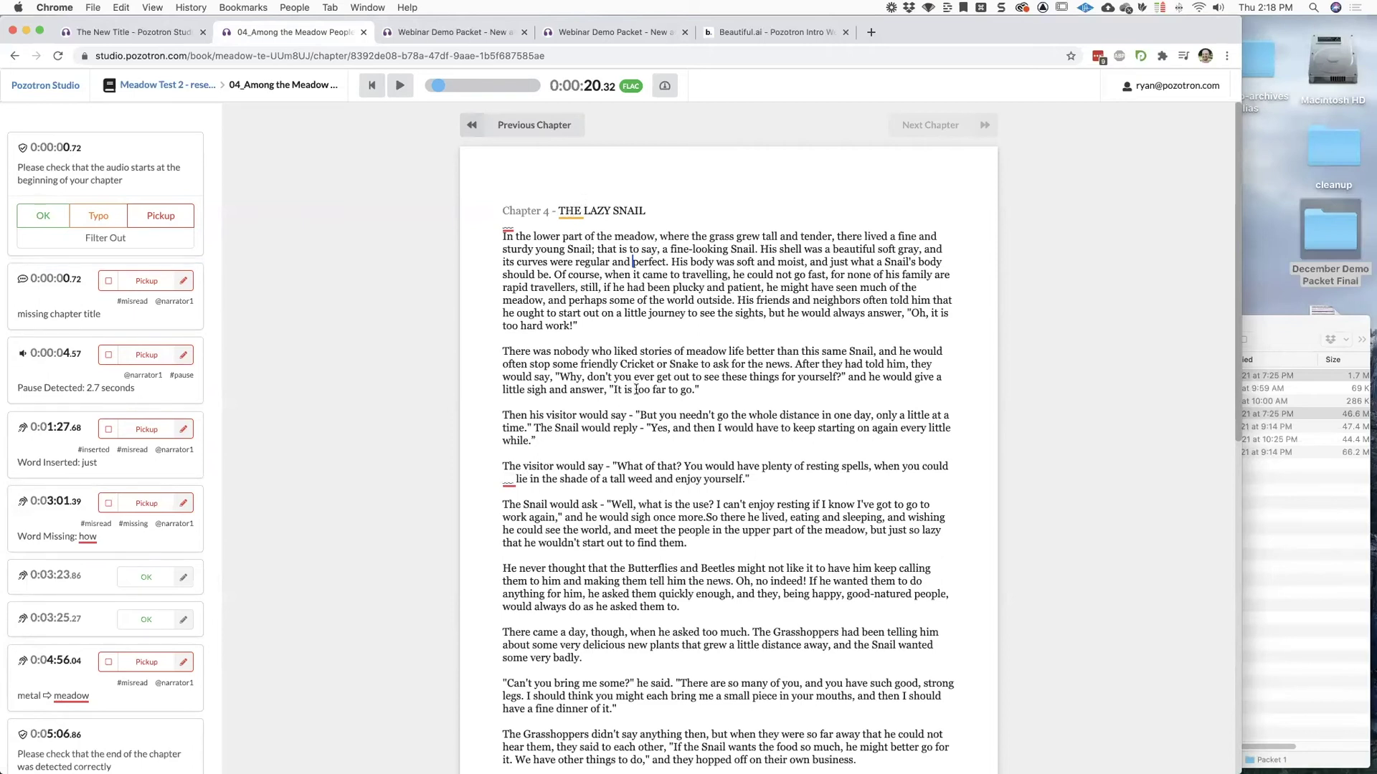
left_click_drag(694, 390, 616, 393)
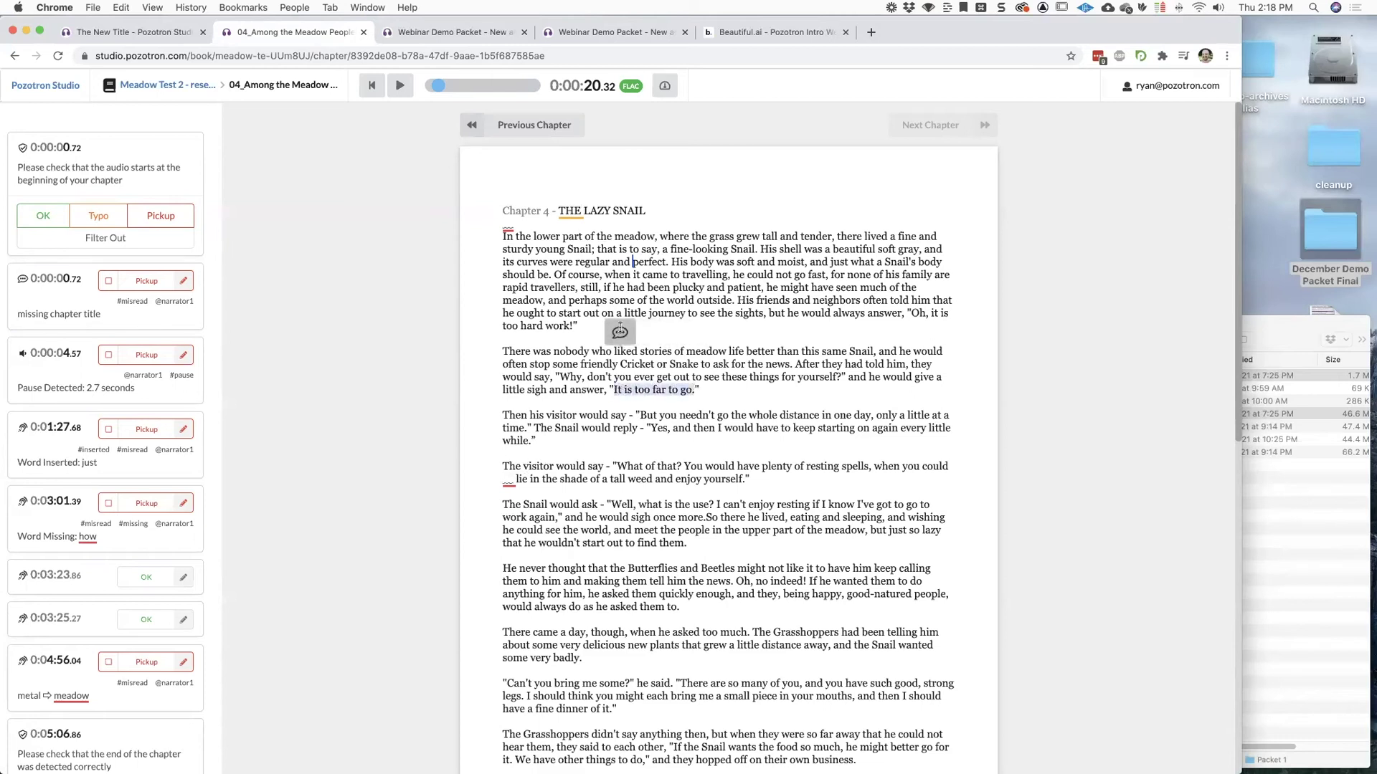
left_click(621, 329)
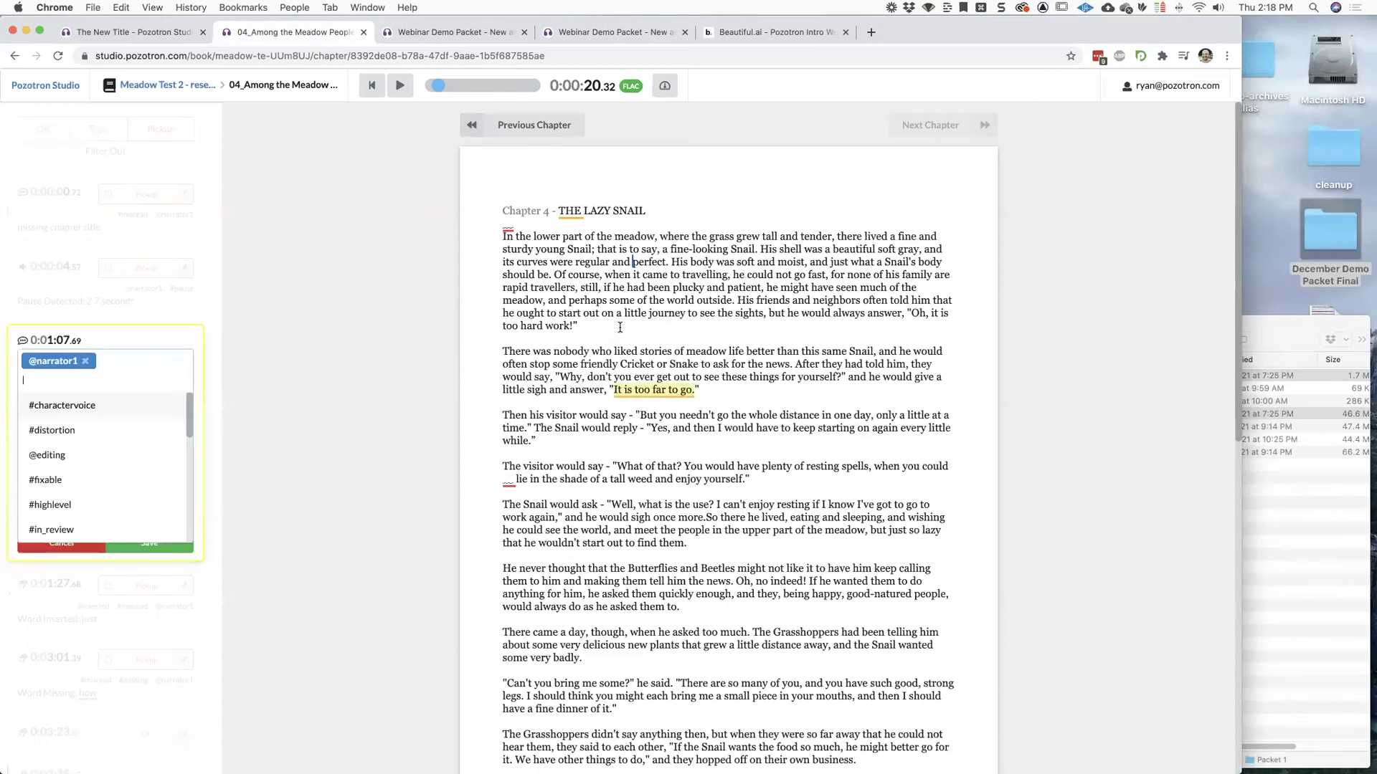
left_click(132, 404)
left_click(131, 402)
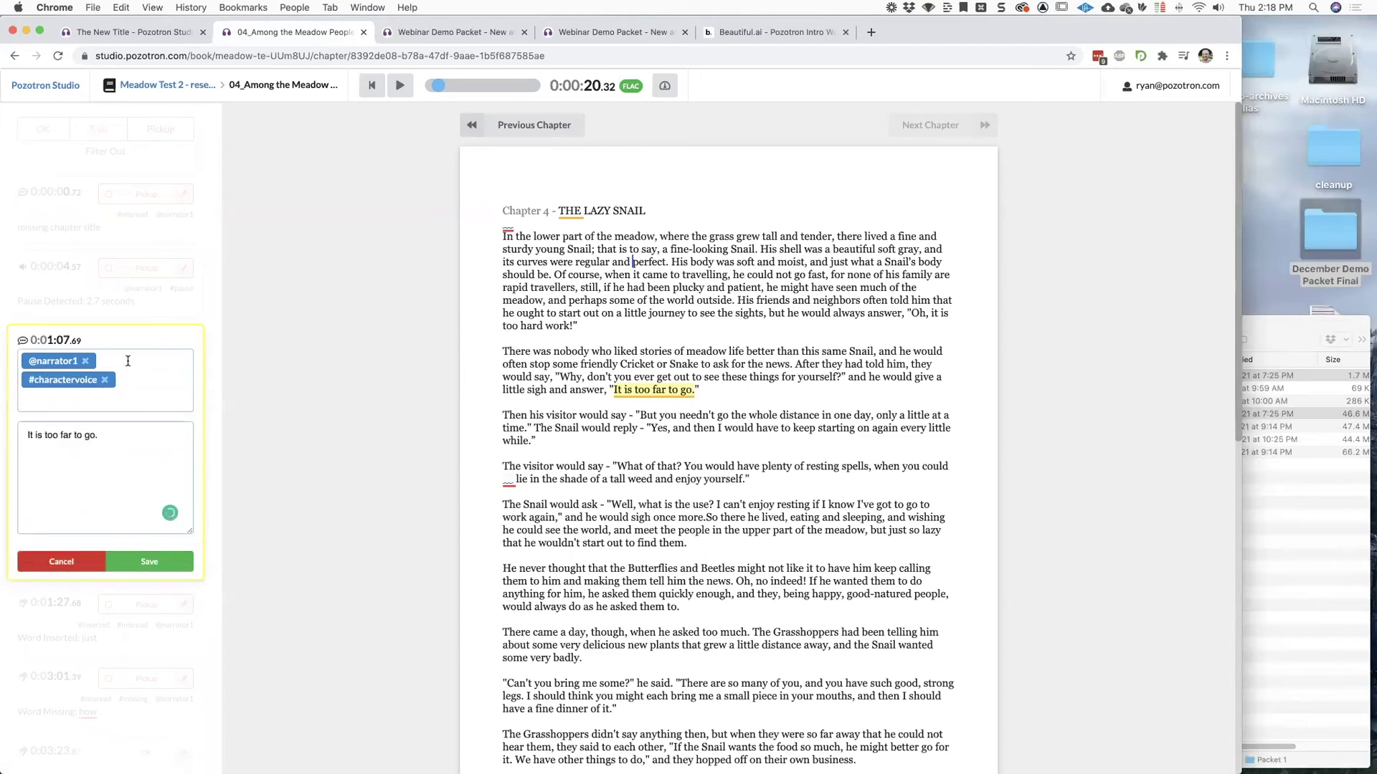
left_click(139, 432)
type("- wrong character voice")
key("Return")
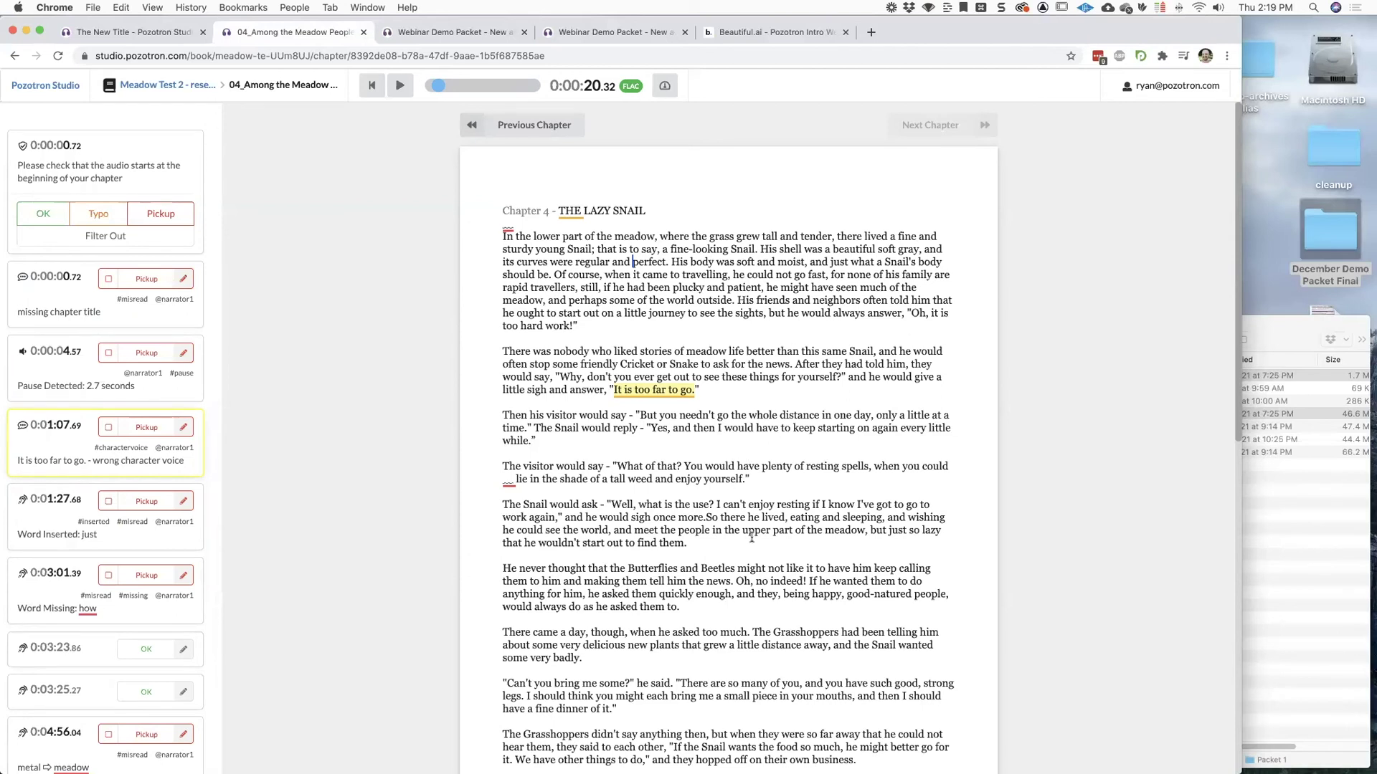
Look further through the chapter text, check the basics slide and the online packet, and return to the chapter's proofing page.
scroll(760, 478, "down", 5)
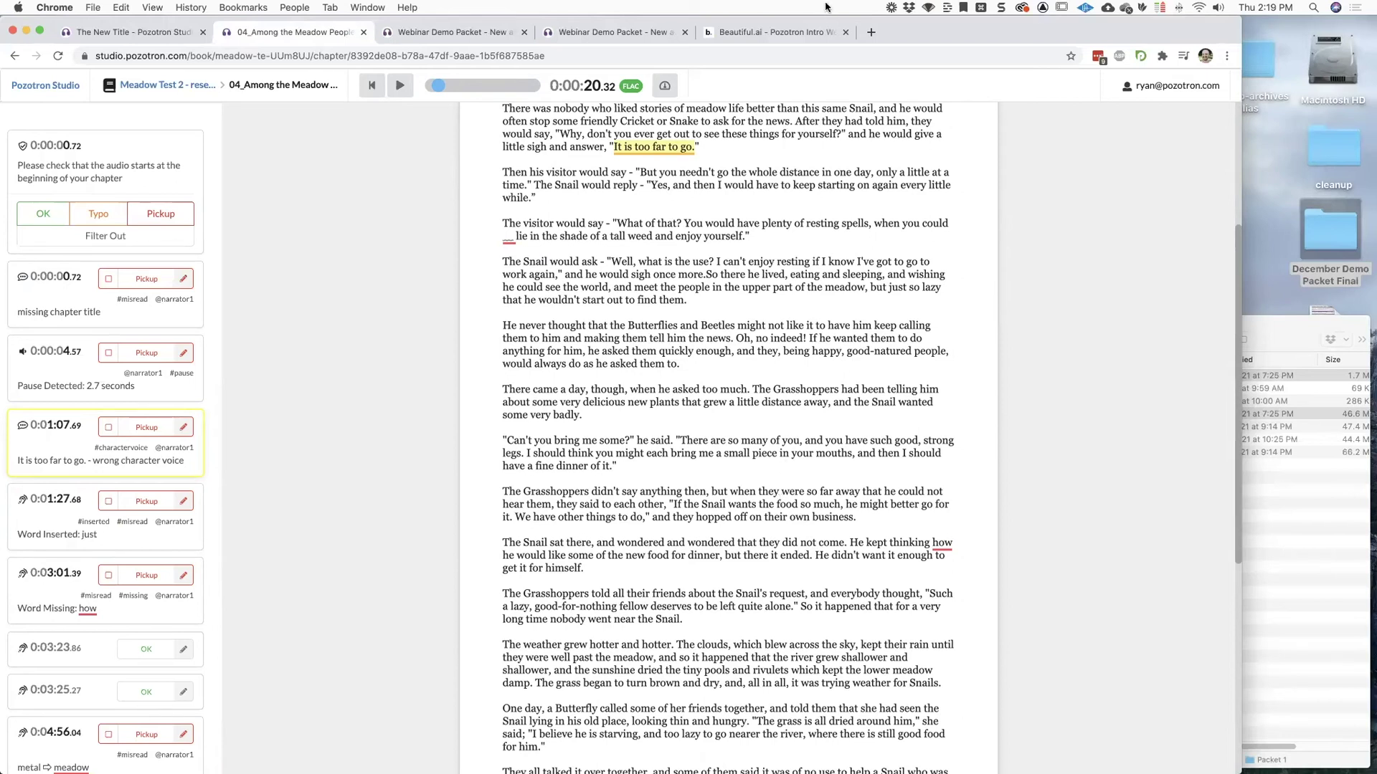
left_click(805, 31)
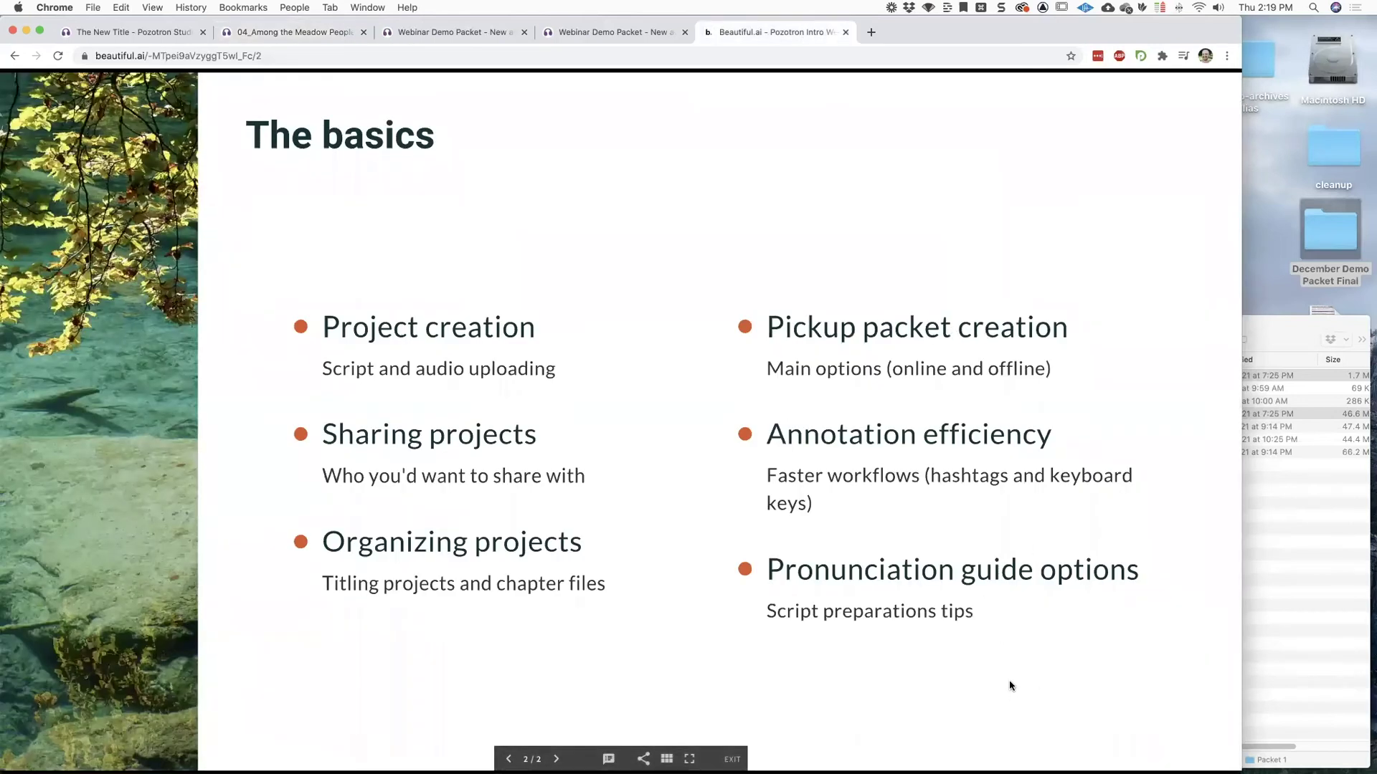
left_click(645, 38)
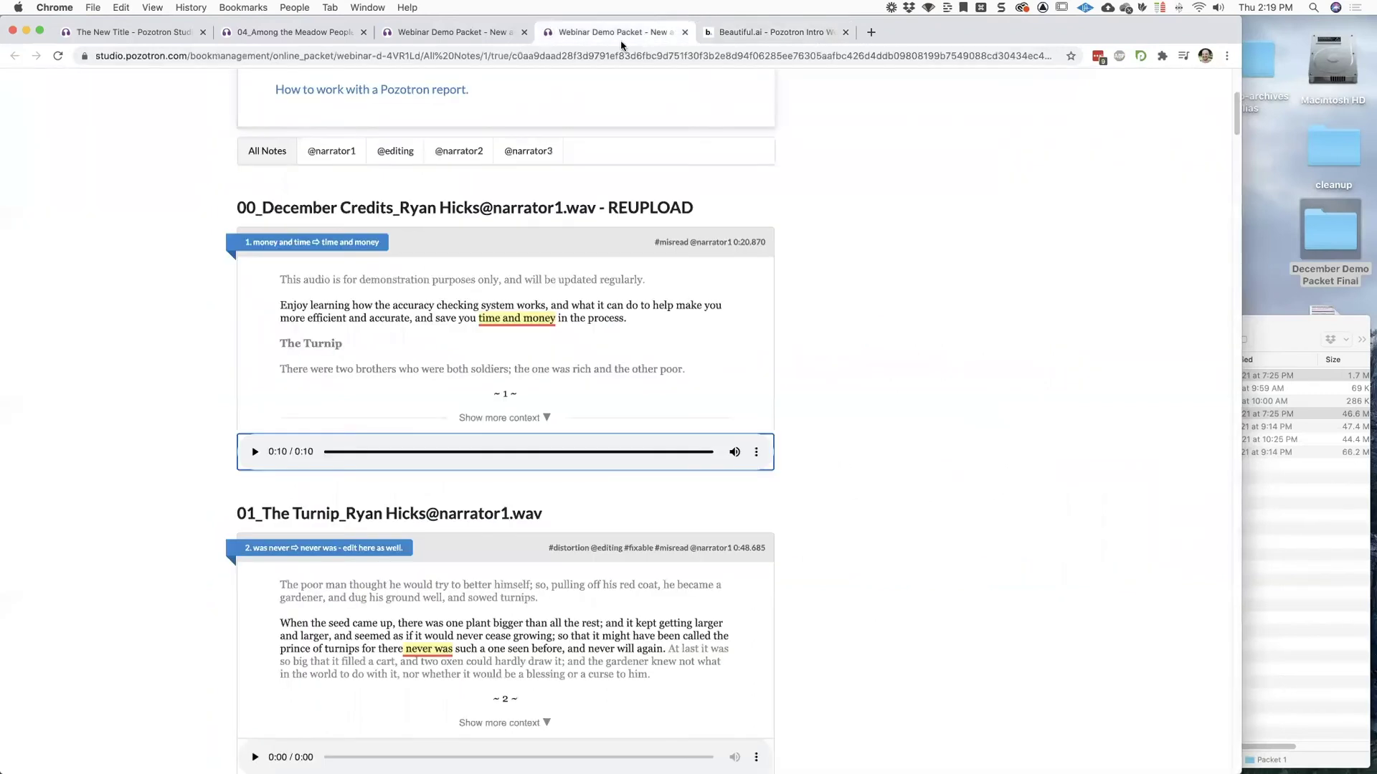
left_click(326, 33)
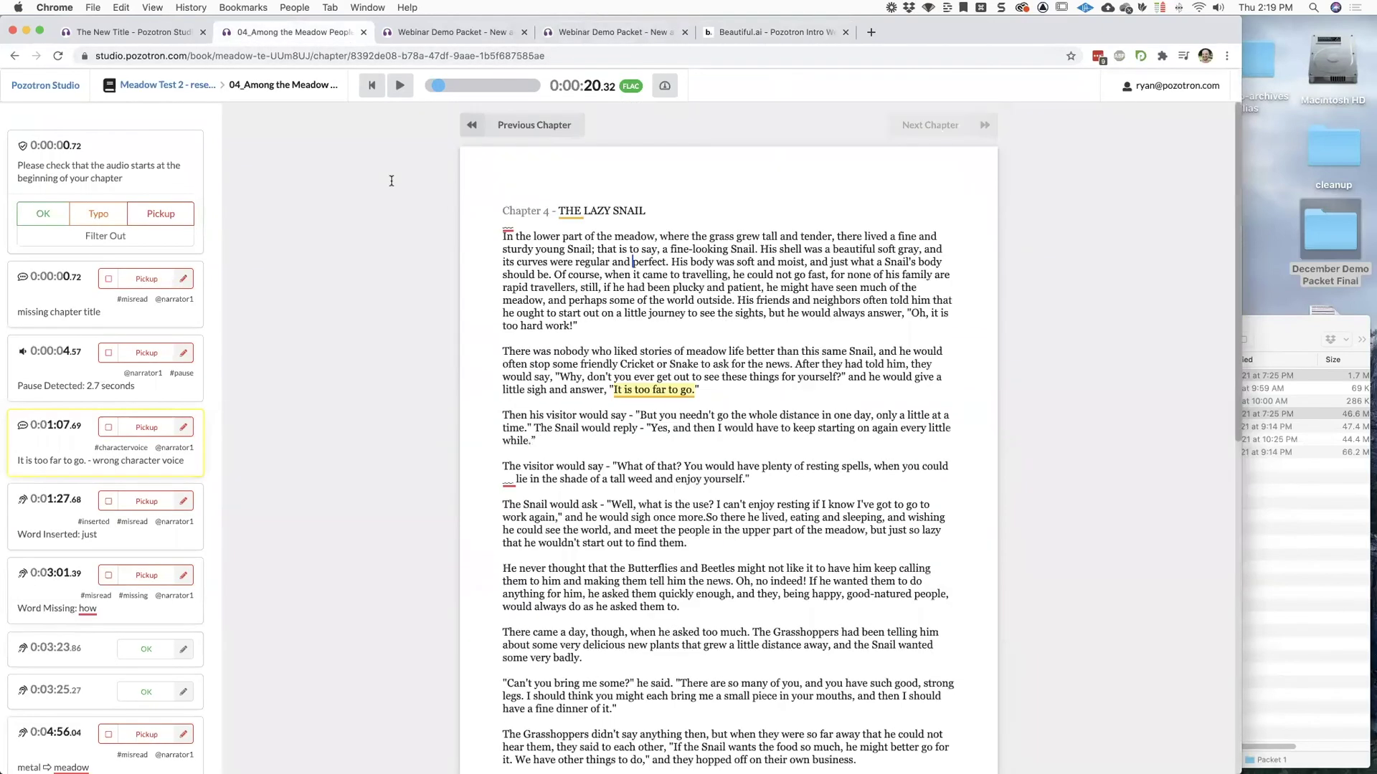
Open the pronunciation research for the Meadow Test 2 - reset project and show its list of suggested words.
left_click(193, 90)
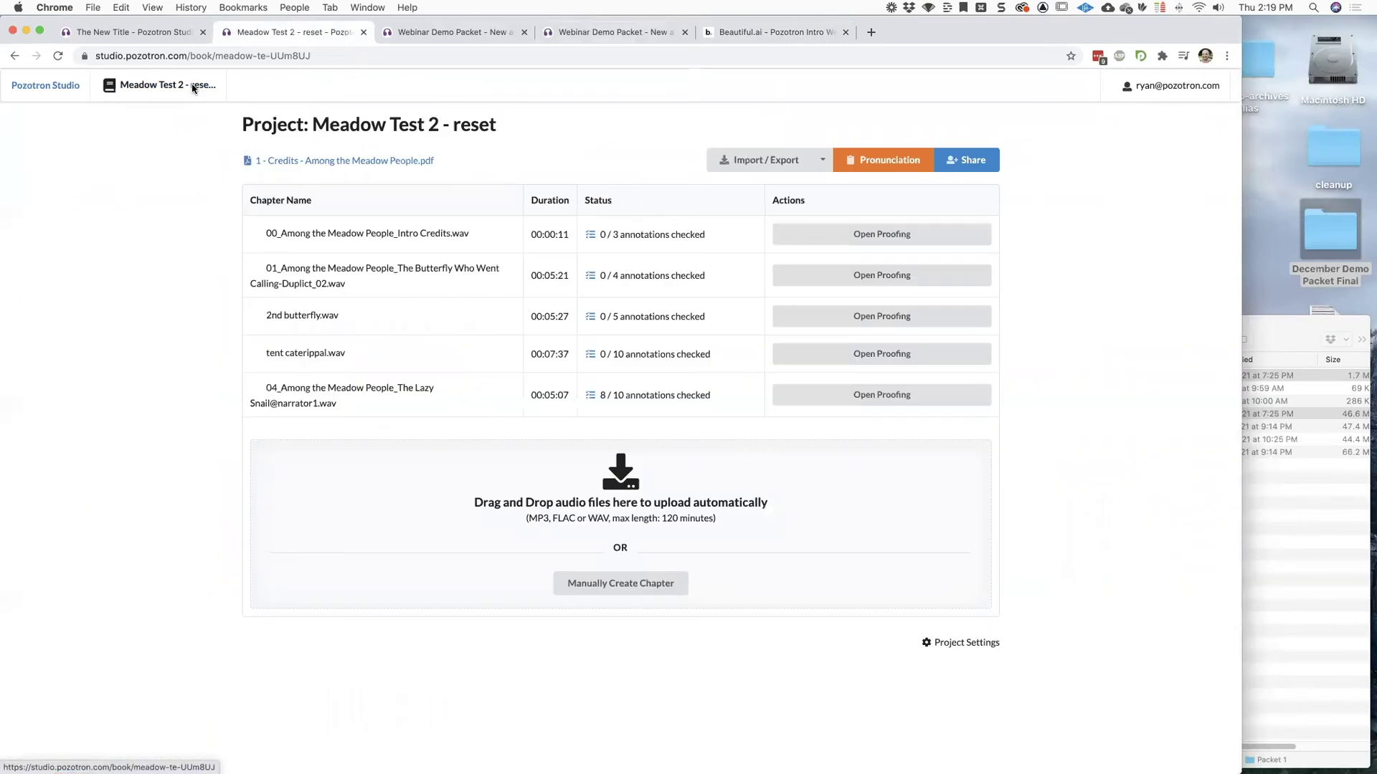
left_click(891, 165)
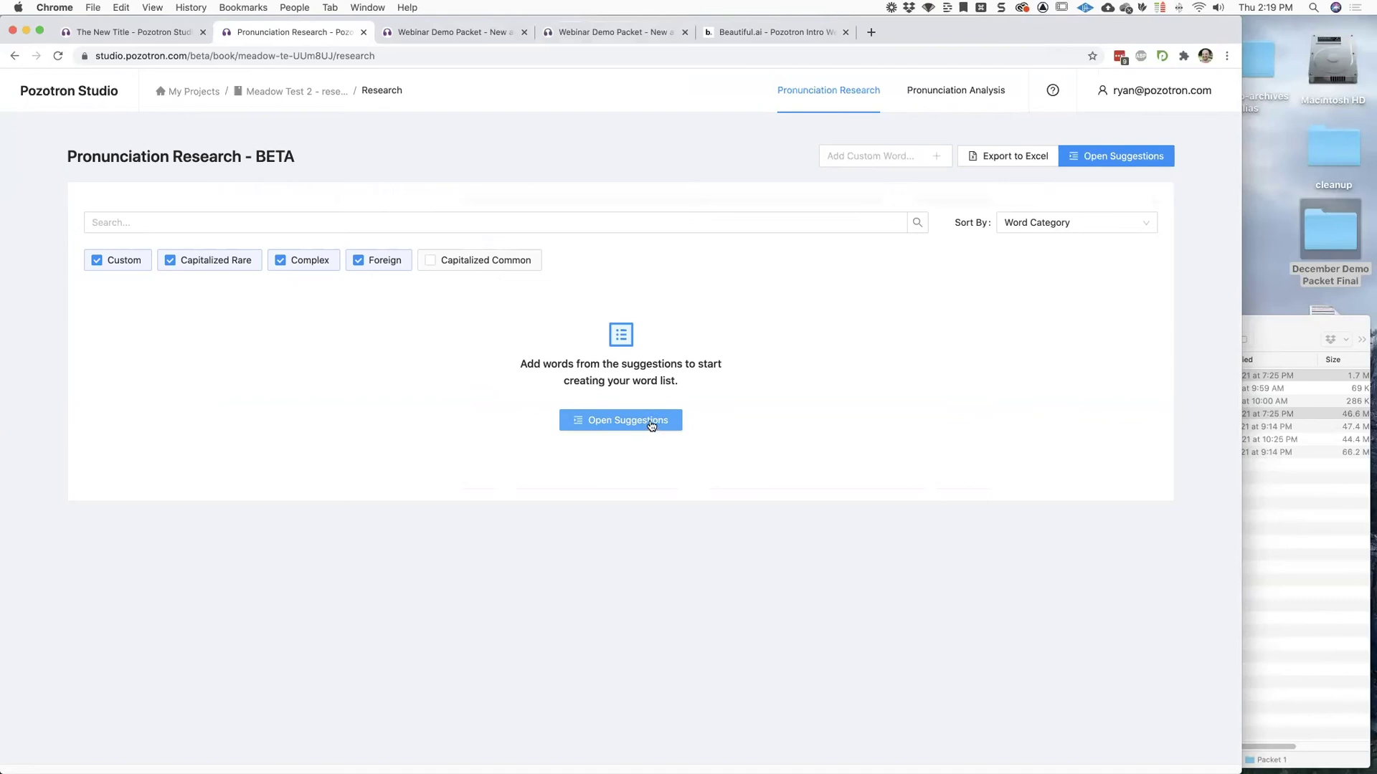
left_click(651, 426)
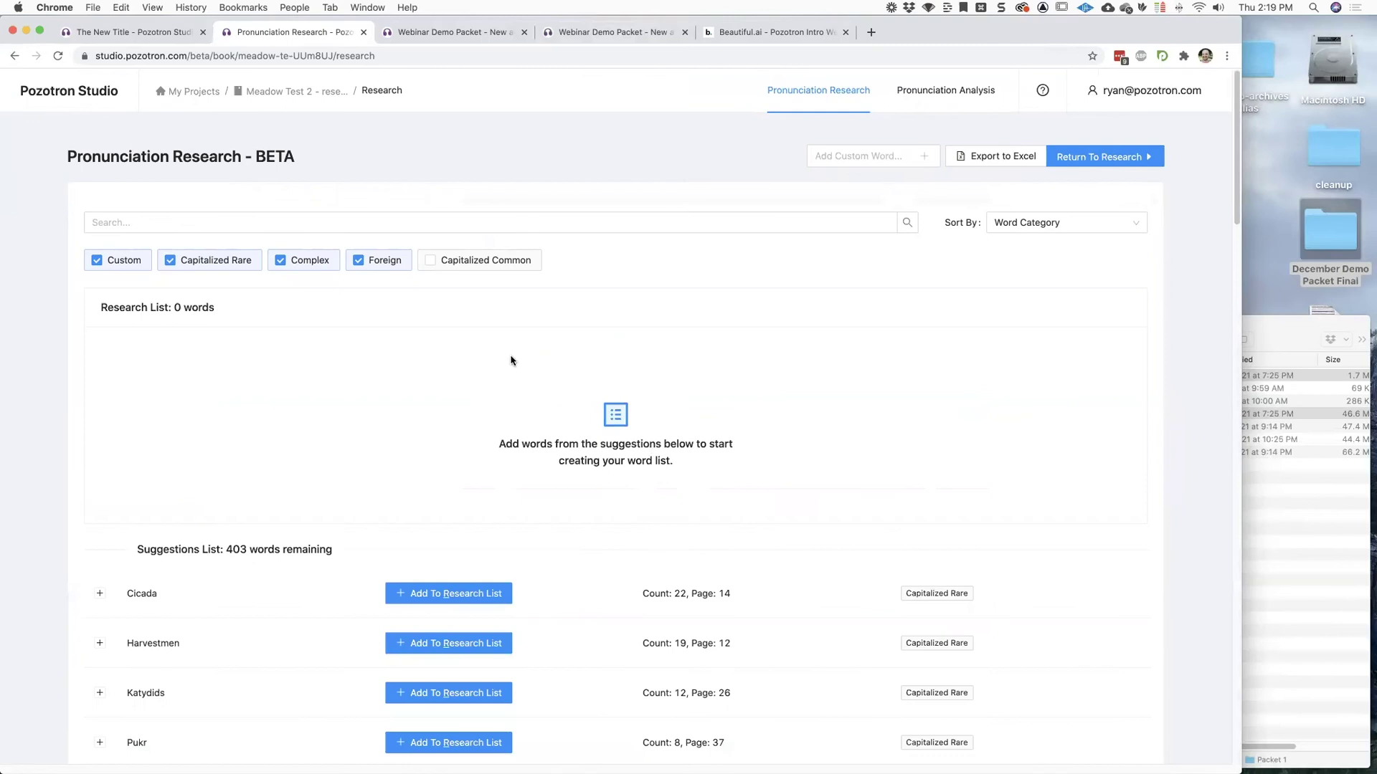
scroll(512, 360, "down", 3)
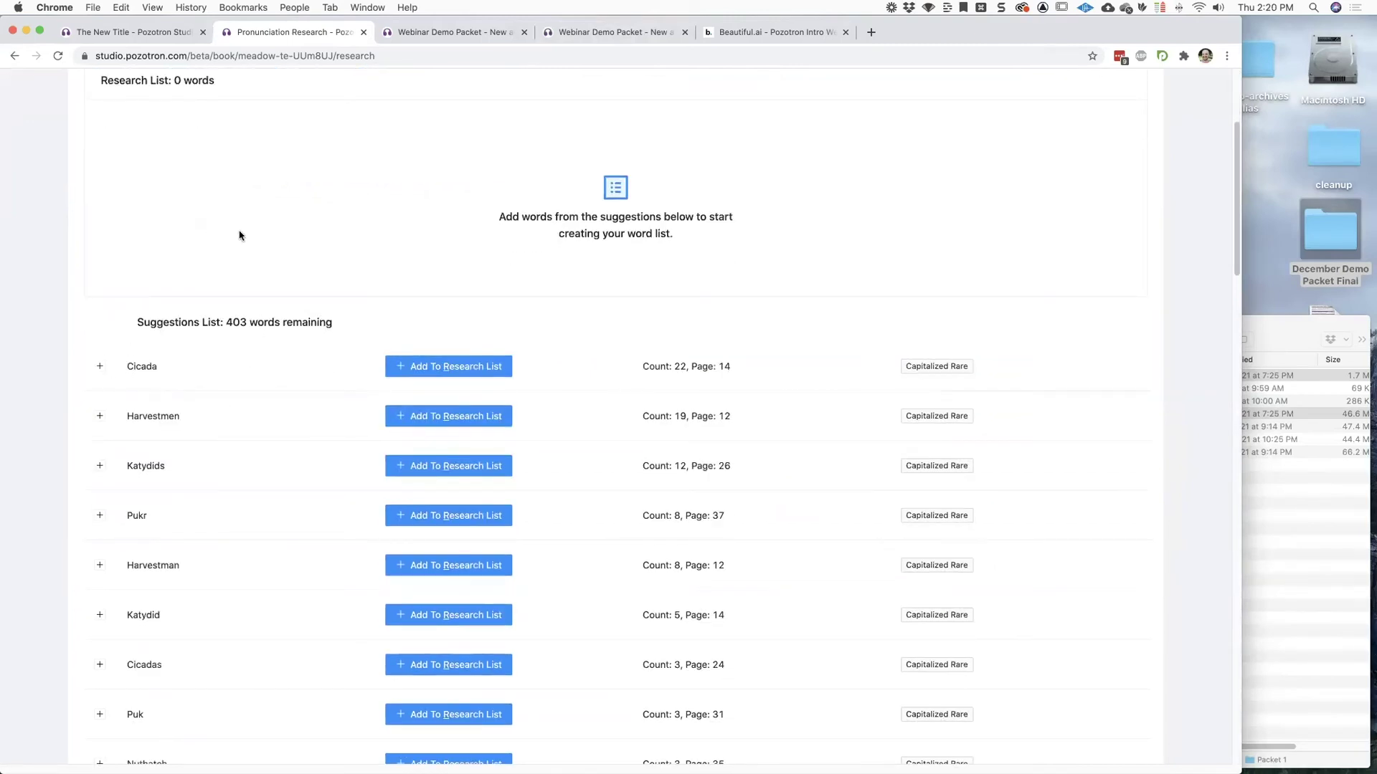
scroll(240, 236, "up", 3)
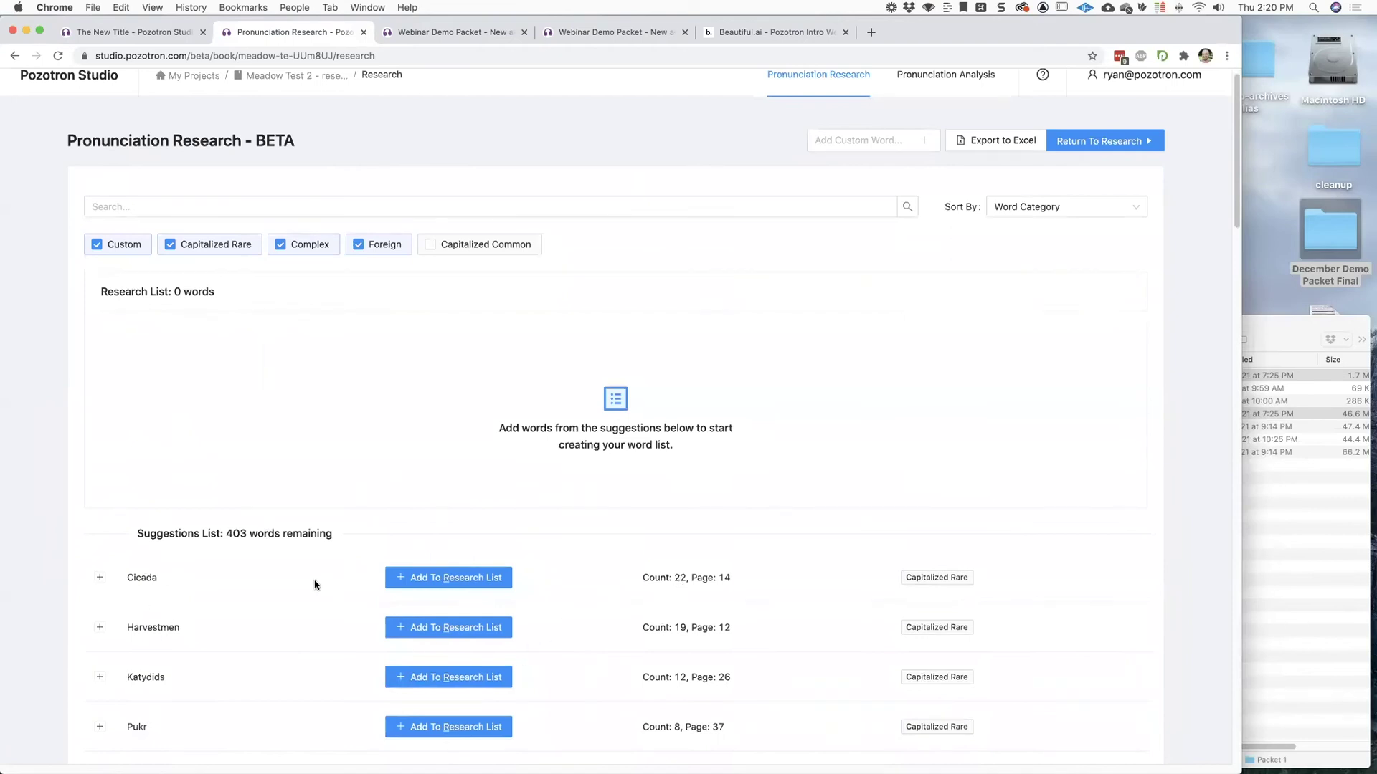
Add Cicada to the research list, listen to its dictionary pronunciation and record a custom audio pronunciation for it.
left_click(480, 578)
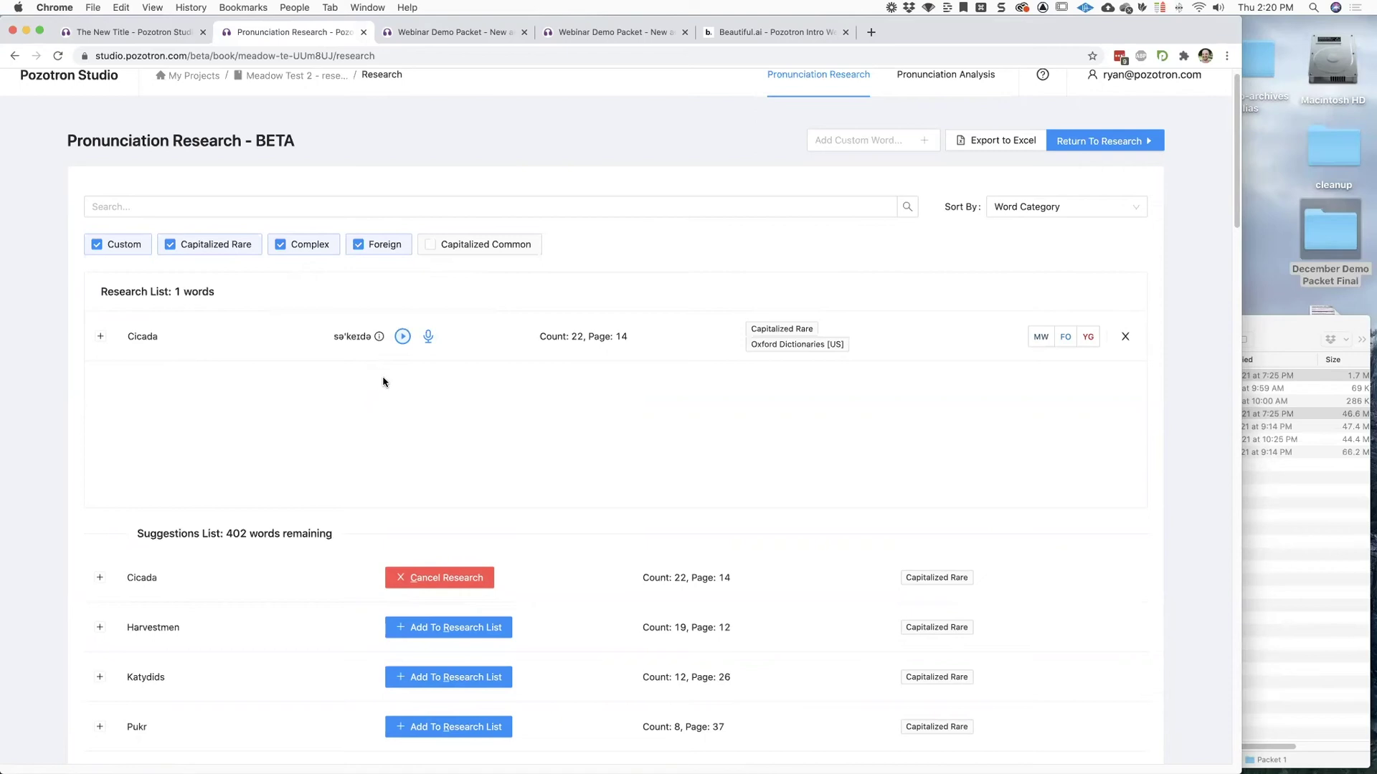
left_click(402, 339)
left_click(429, 337)
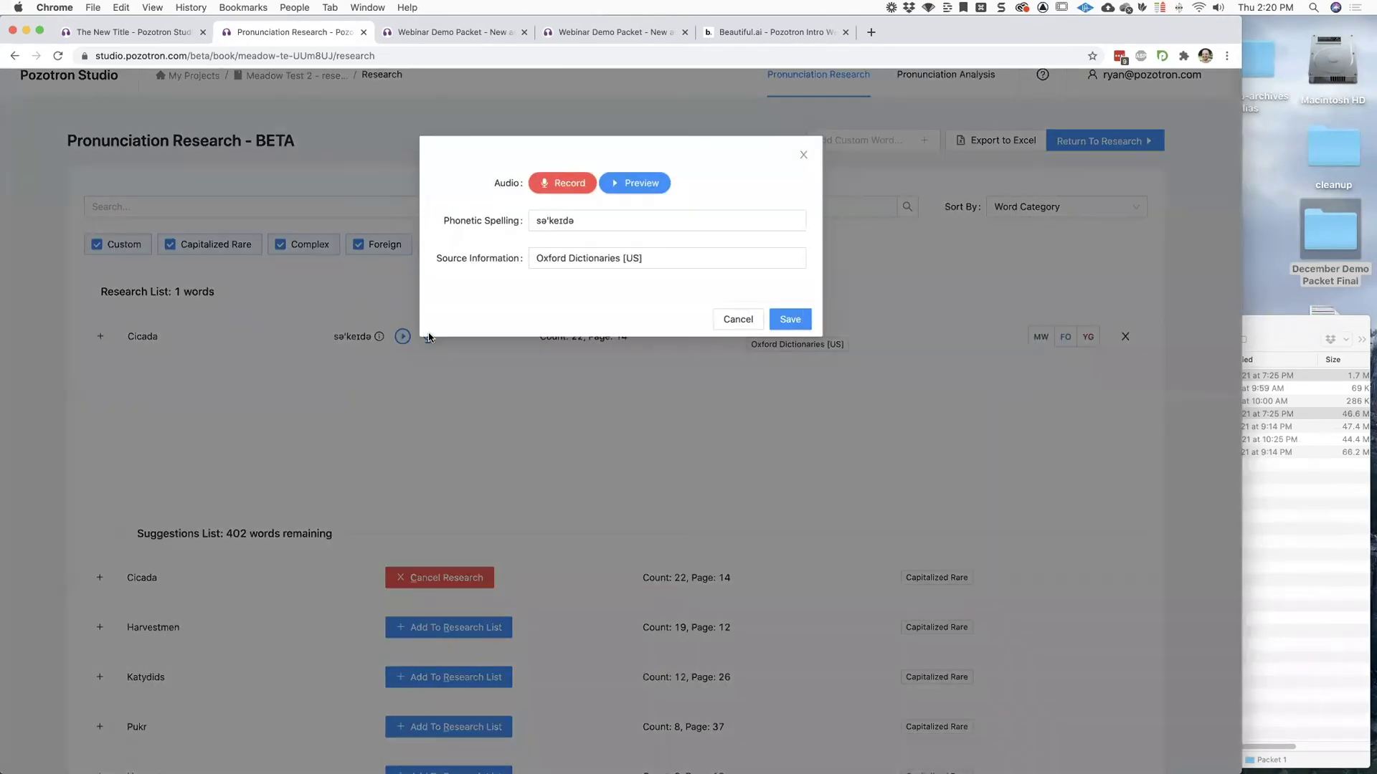
left_click(566, 184)
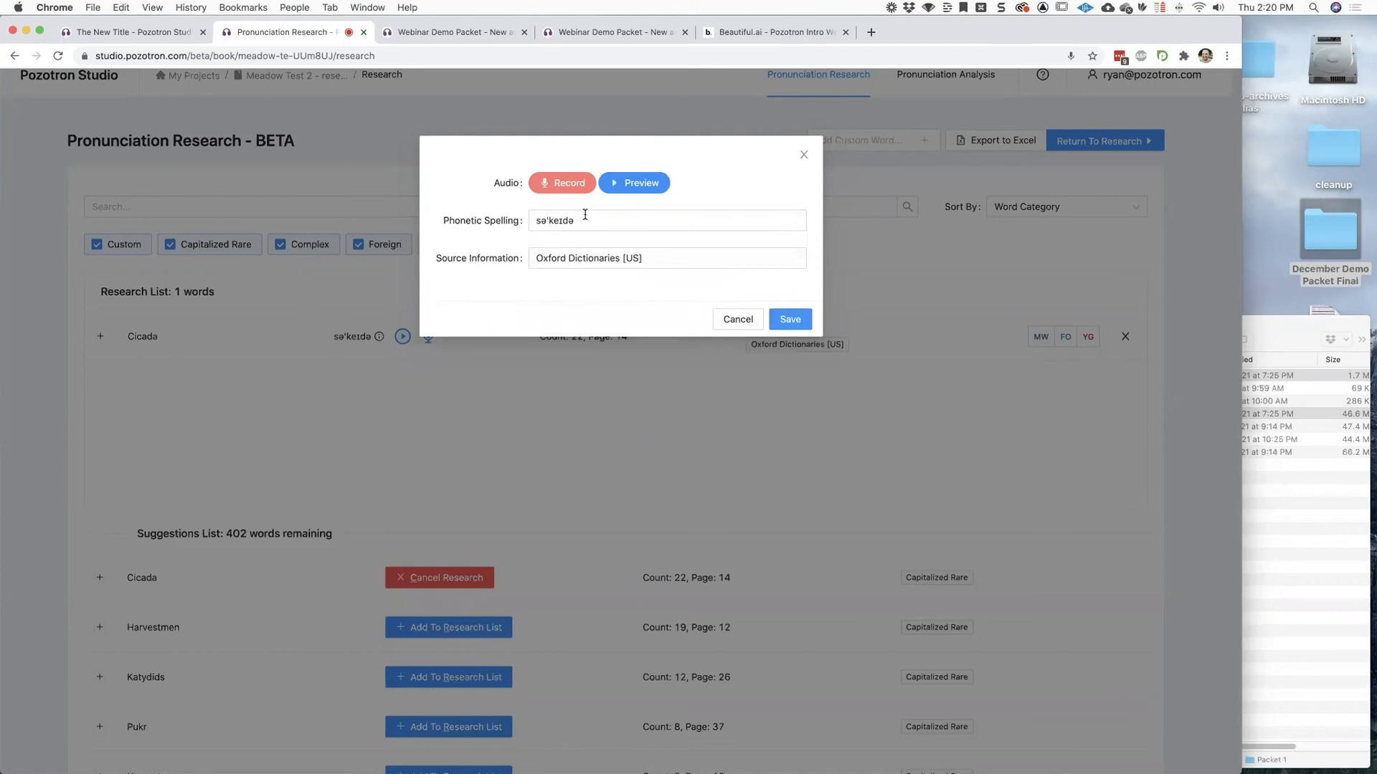
Set Cicada's phonetic spelling to "sih-CAH-duh", save the entry and play back its recorded pronunciation.
left_click(583, 219)
double_click(582, 218)
type("sih")
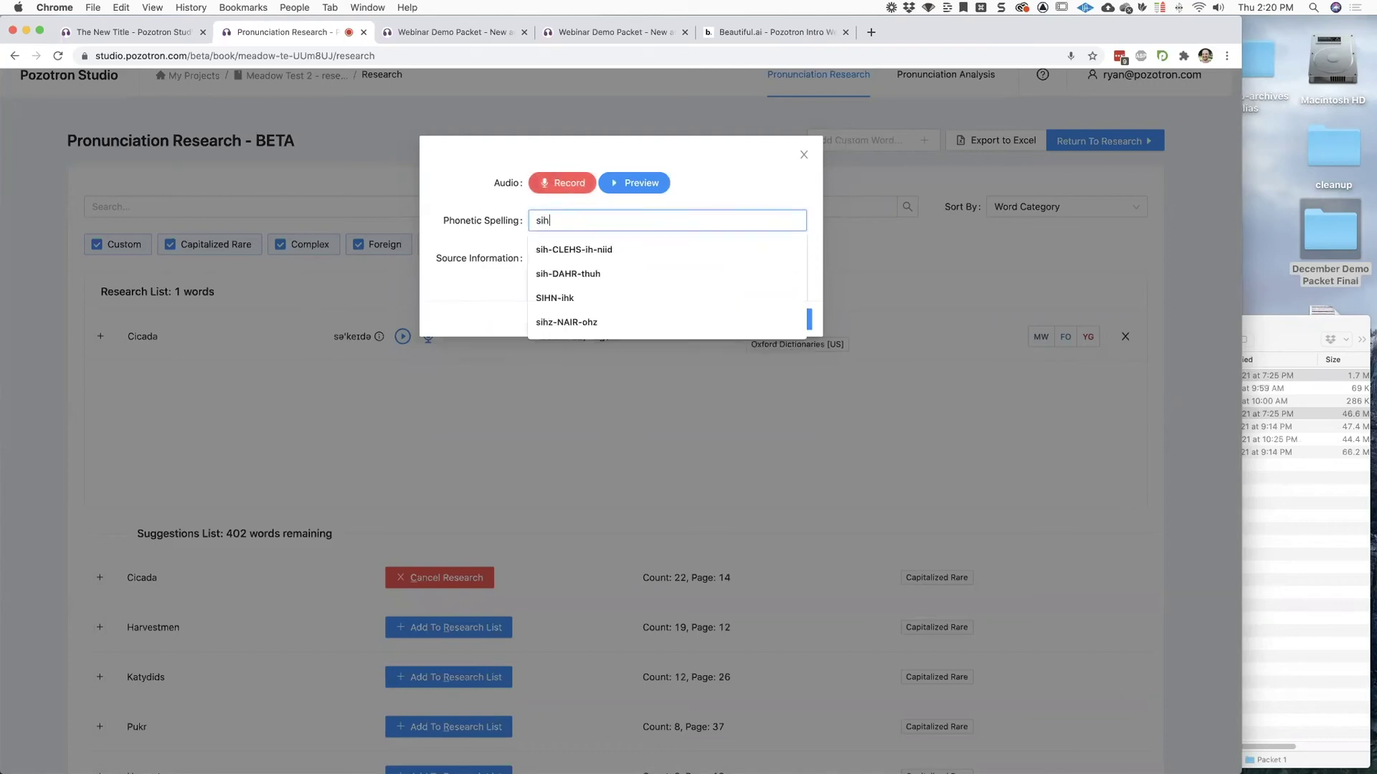
type("-CAH")
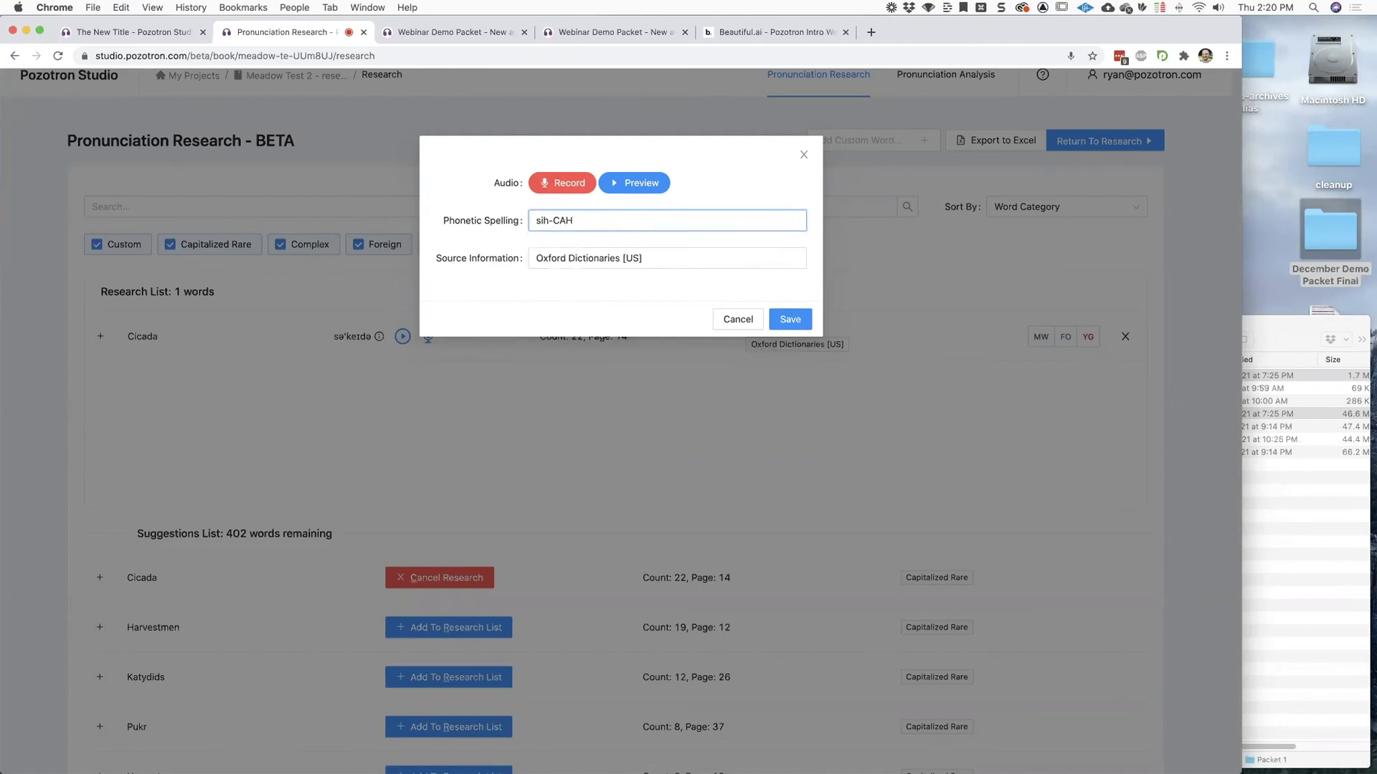
type("-duh")
left_click(804, 322)
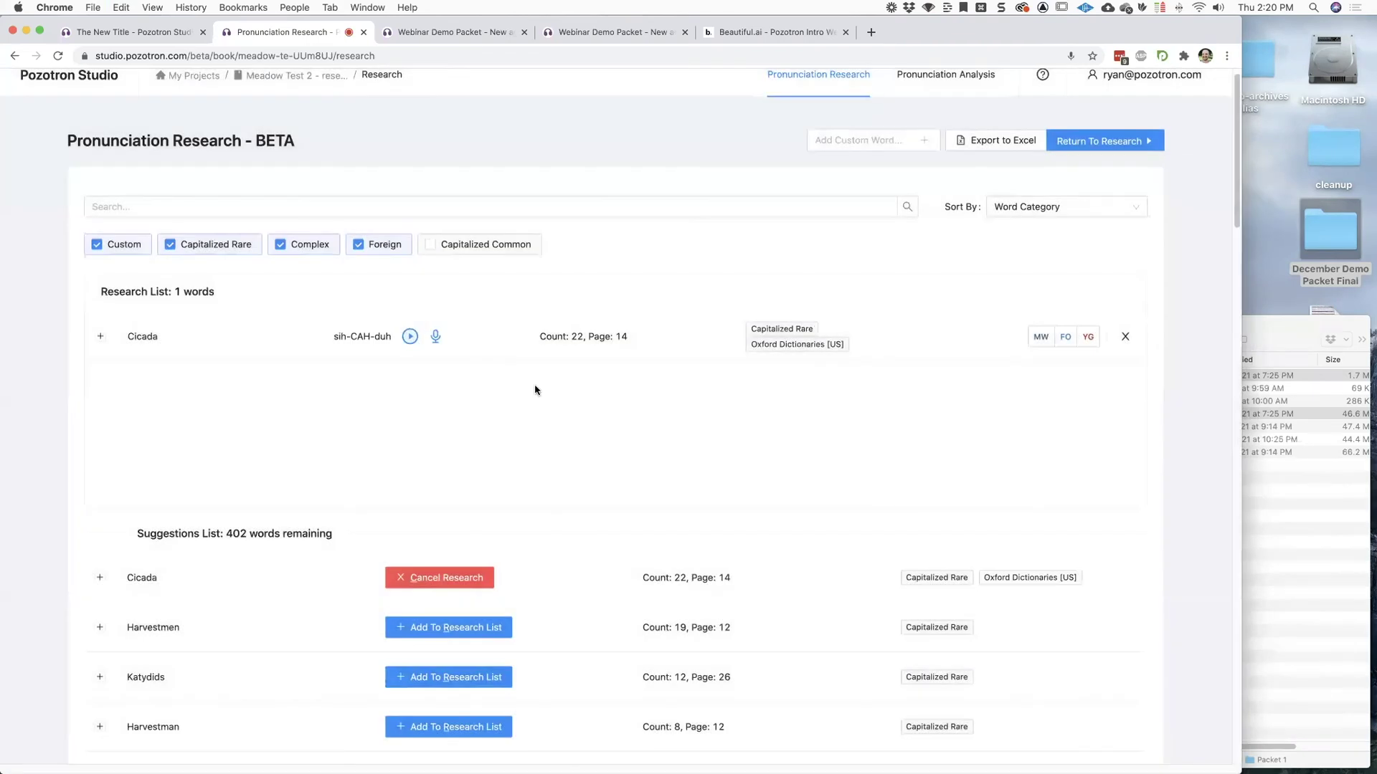
left_click(411, 339)
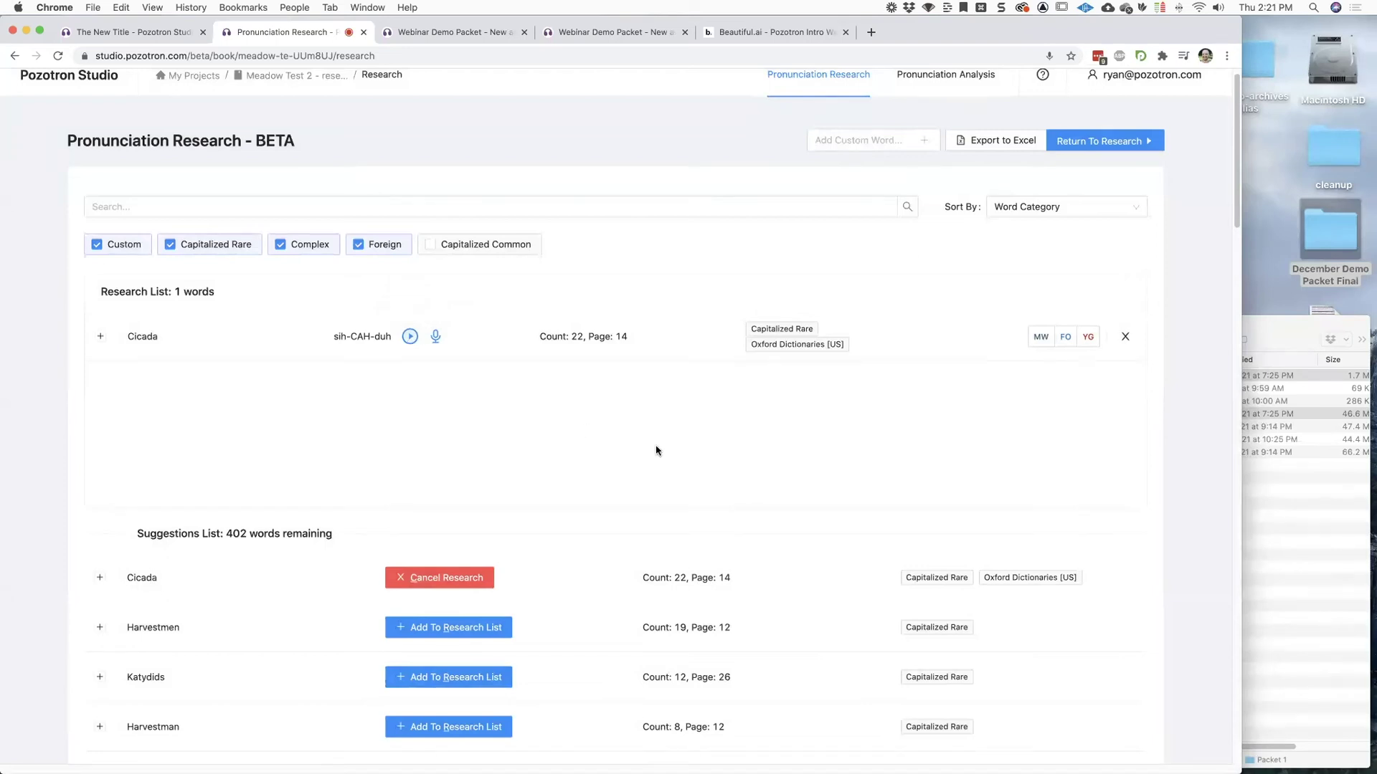
Add Harvestmen and Katydids to the research list, and return to the basics slide in Beautiful.ai.
scroll(507, 430, "down", 3)
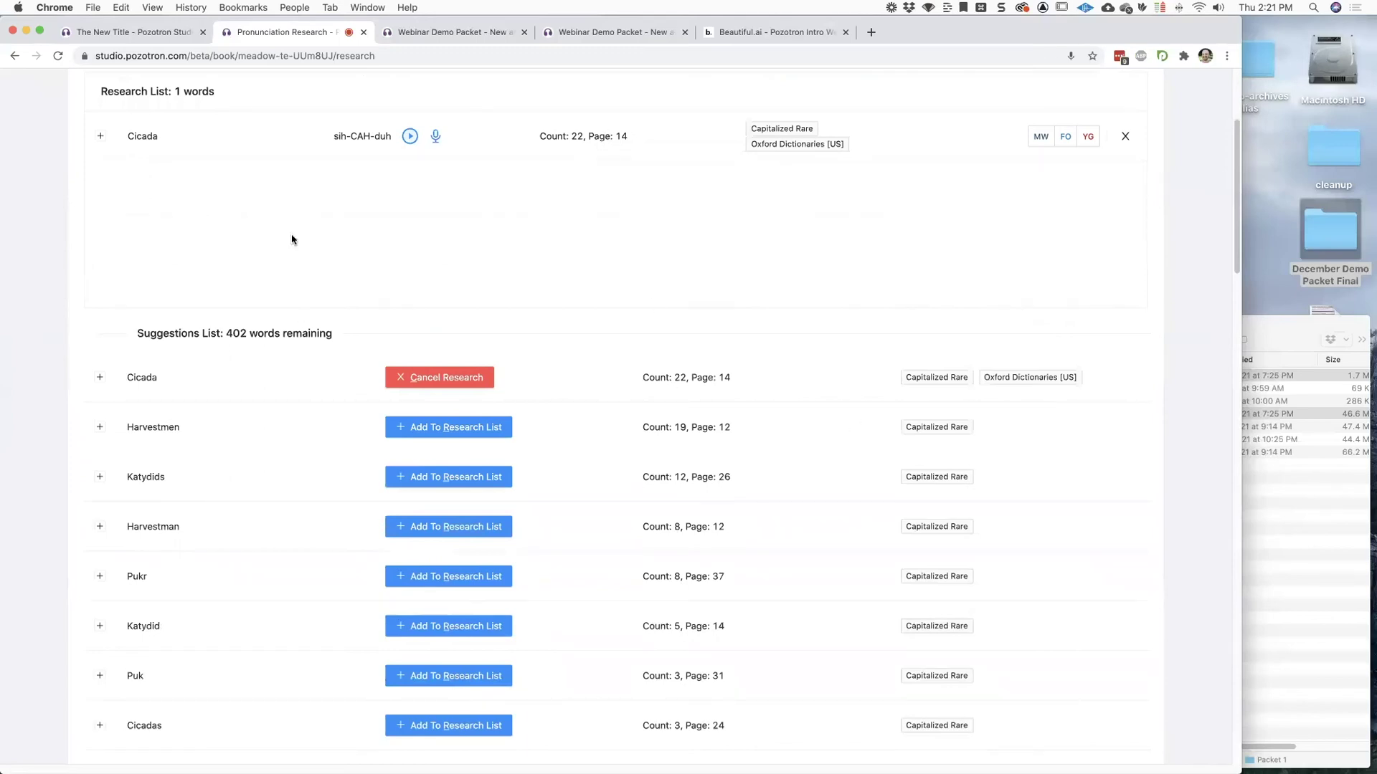
scroll(185, 495, "down", 2)
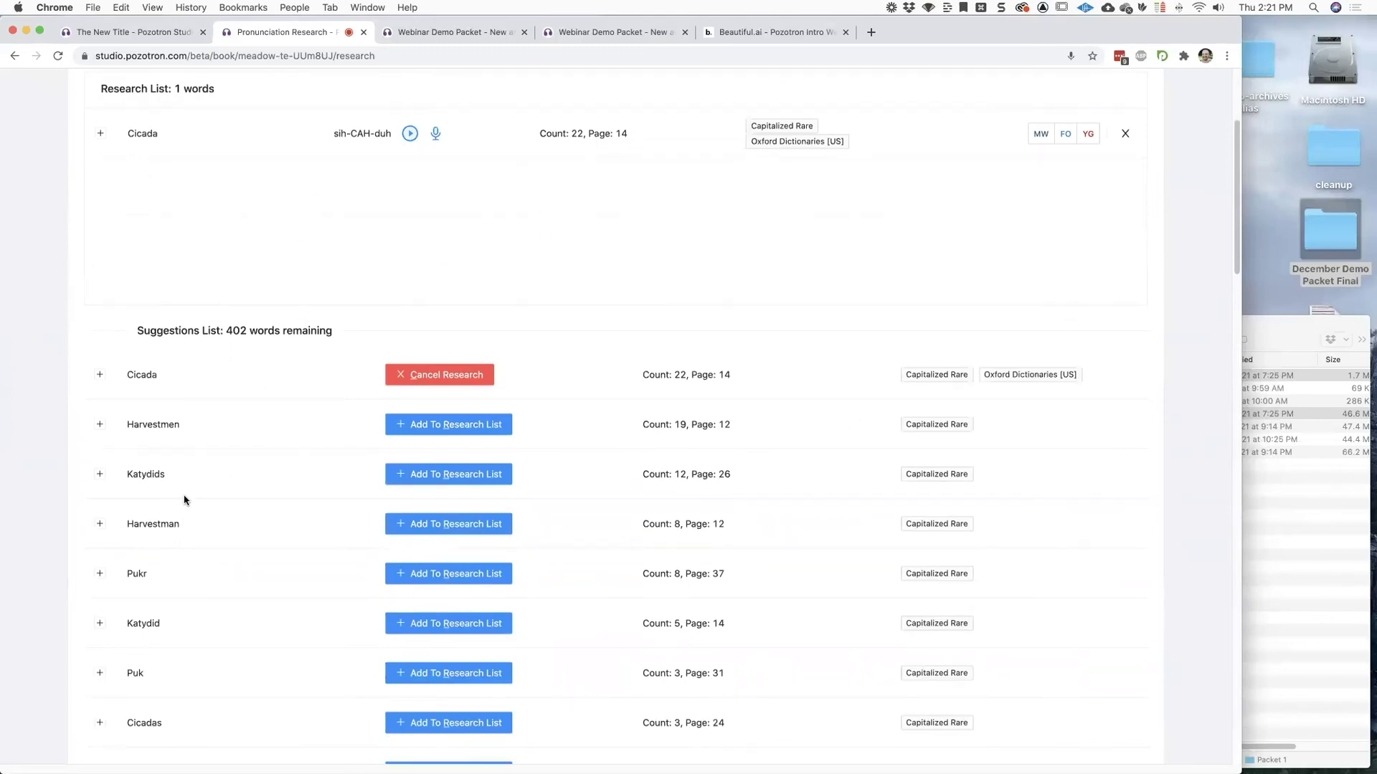
left_click(434, 355)
left_click(442, 406)
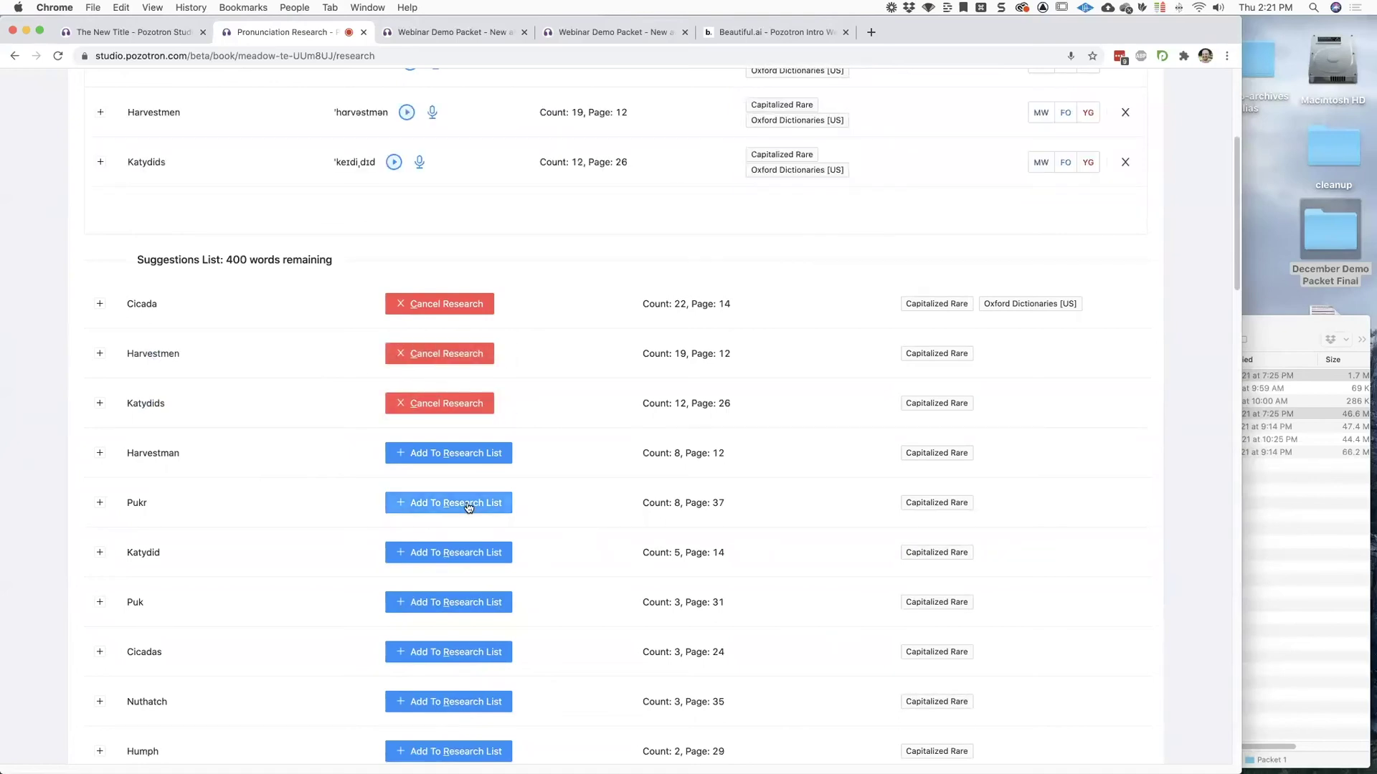
scroll(468, 507, "up", 3)
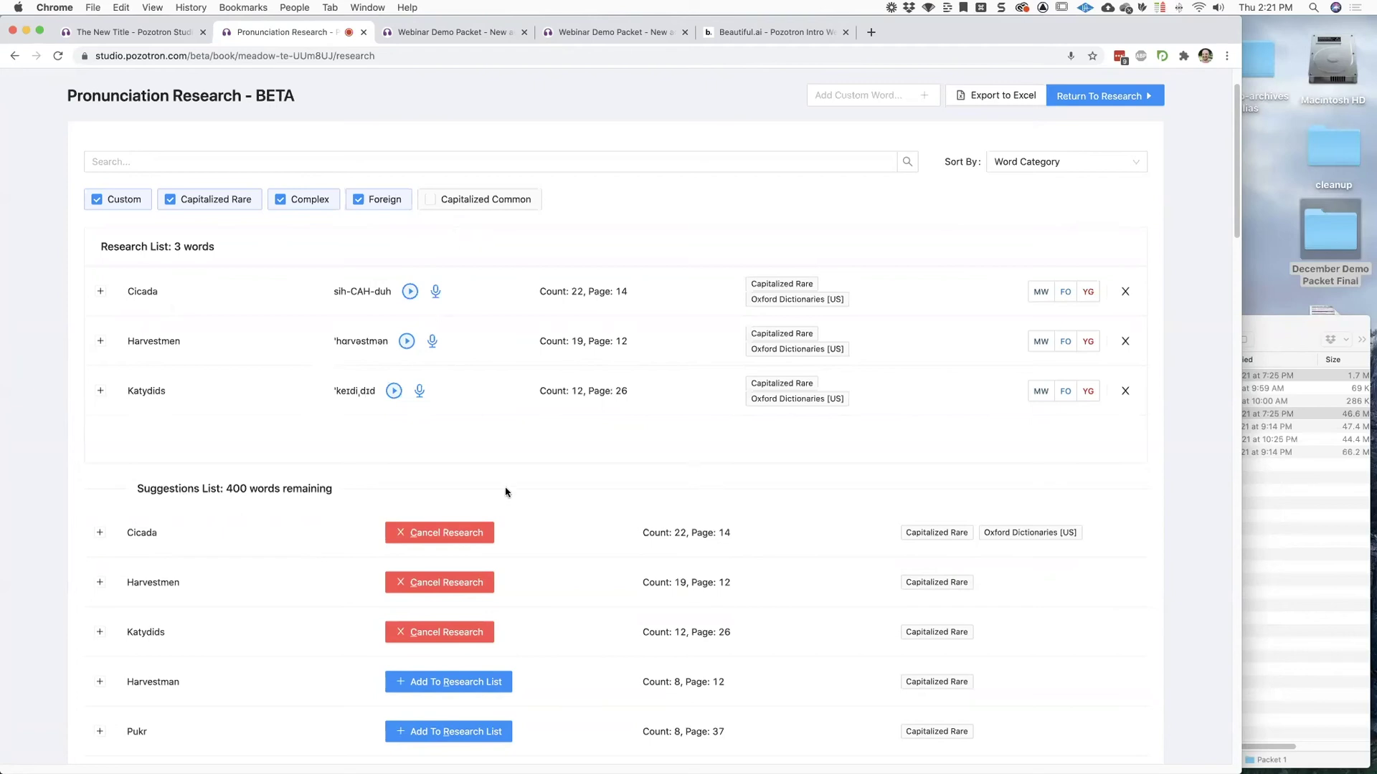
left_click(775, 36)
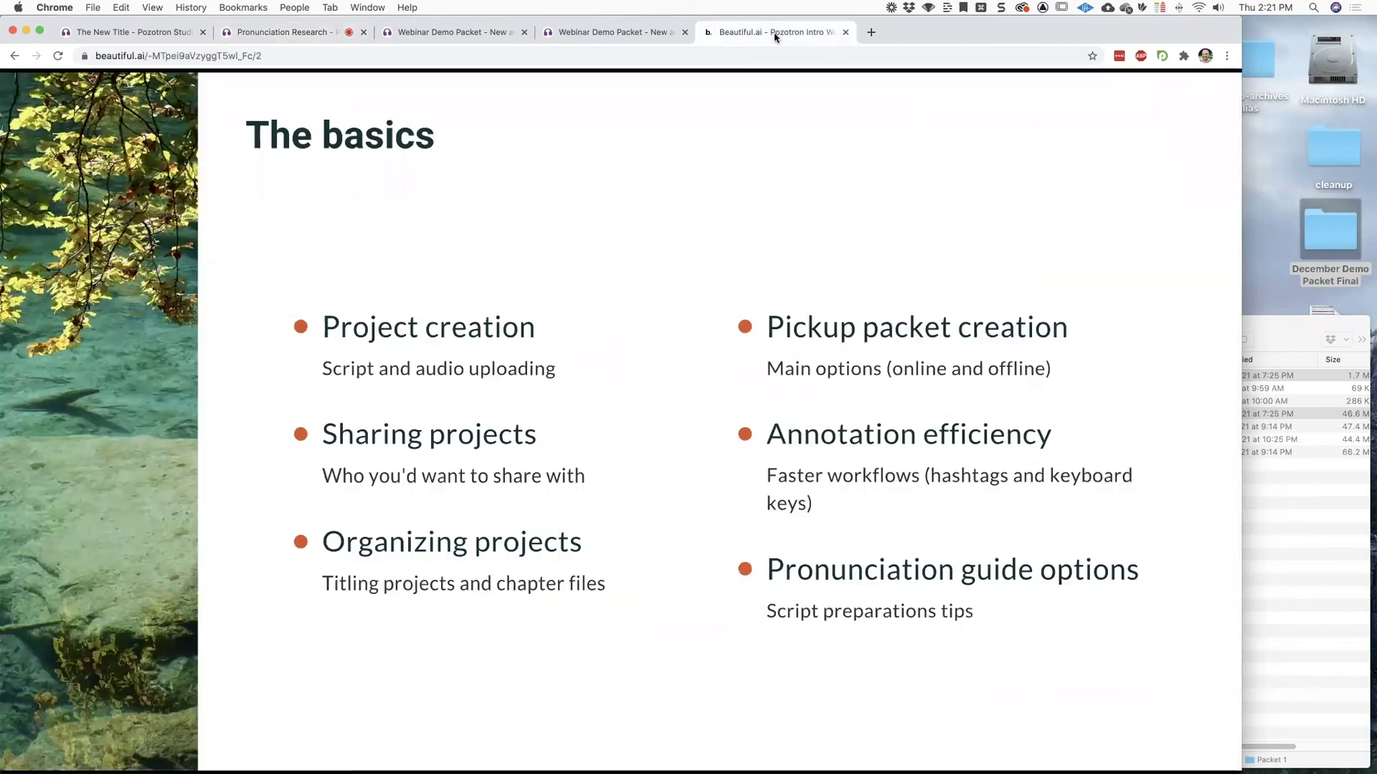